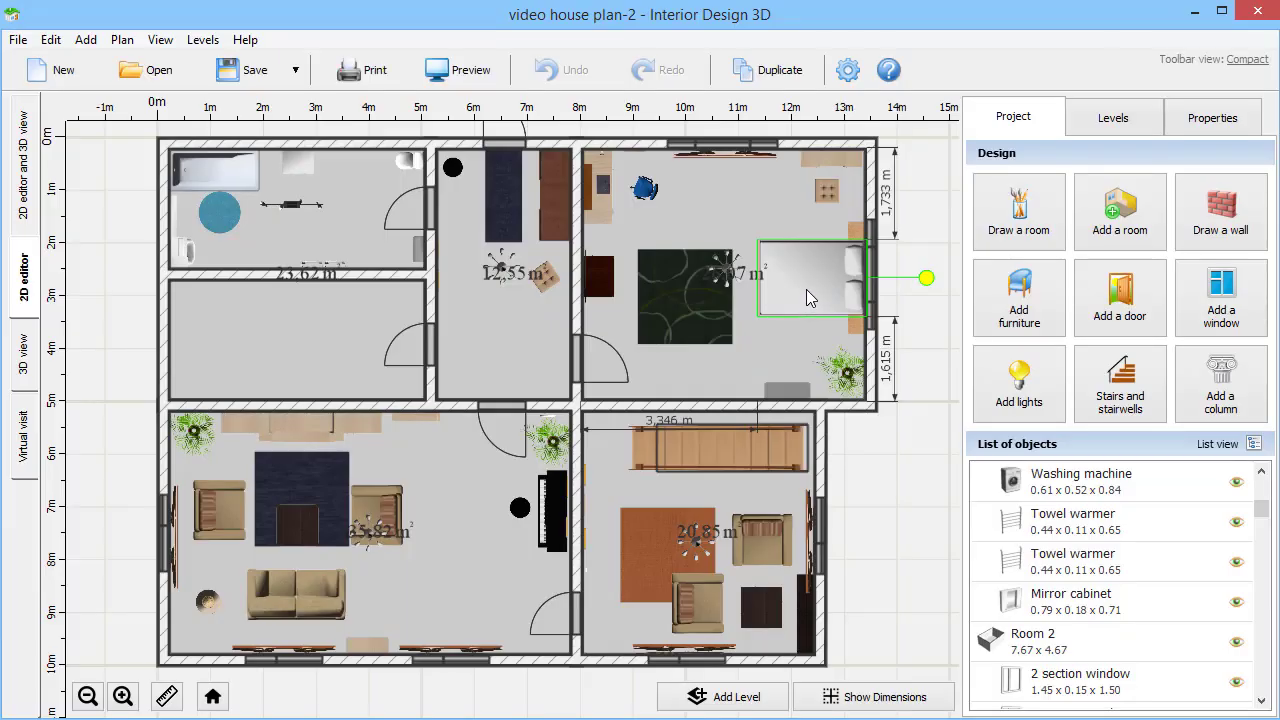
Select the bed in the sample house, then pan the 3D view and turn the walkthrough camera across the living room.
click(808, 287)
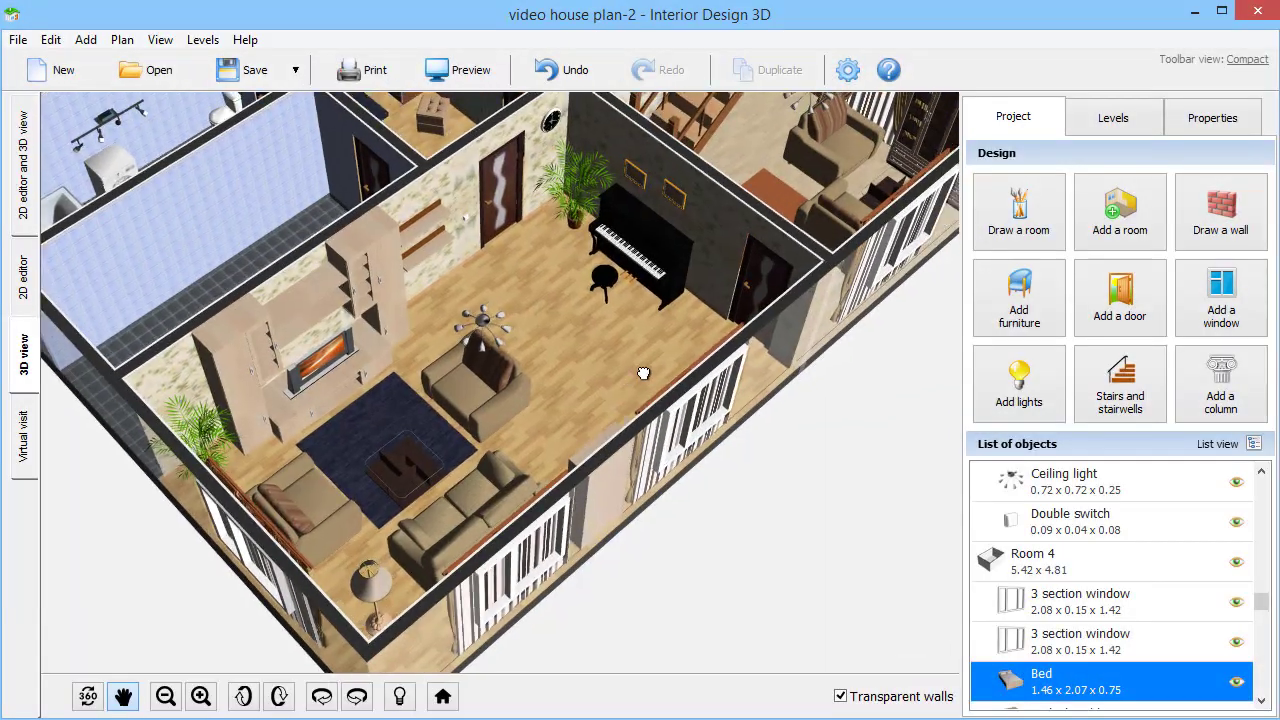
drag(643, 373, 733, 632)
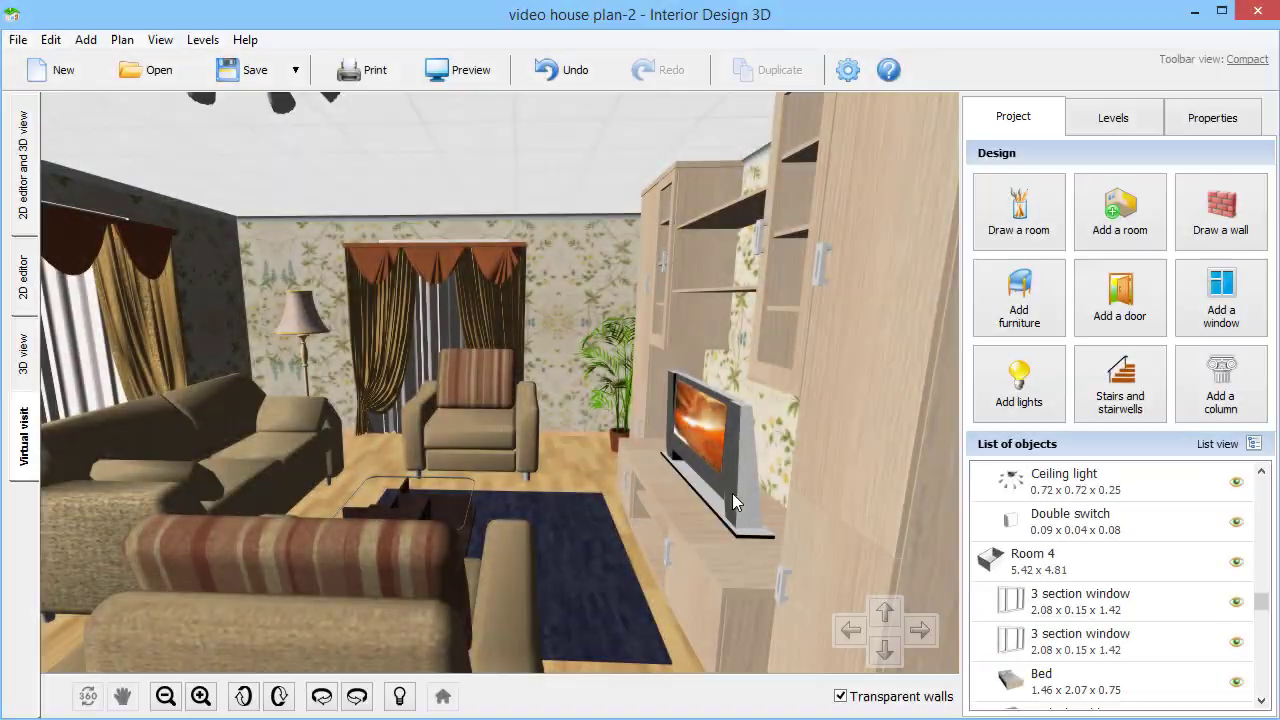
drag(732, 493, 468, 551)
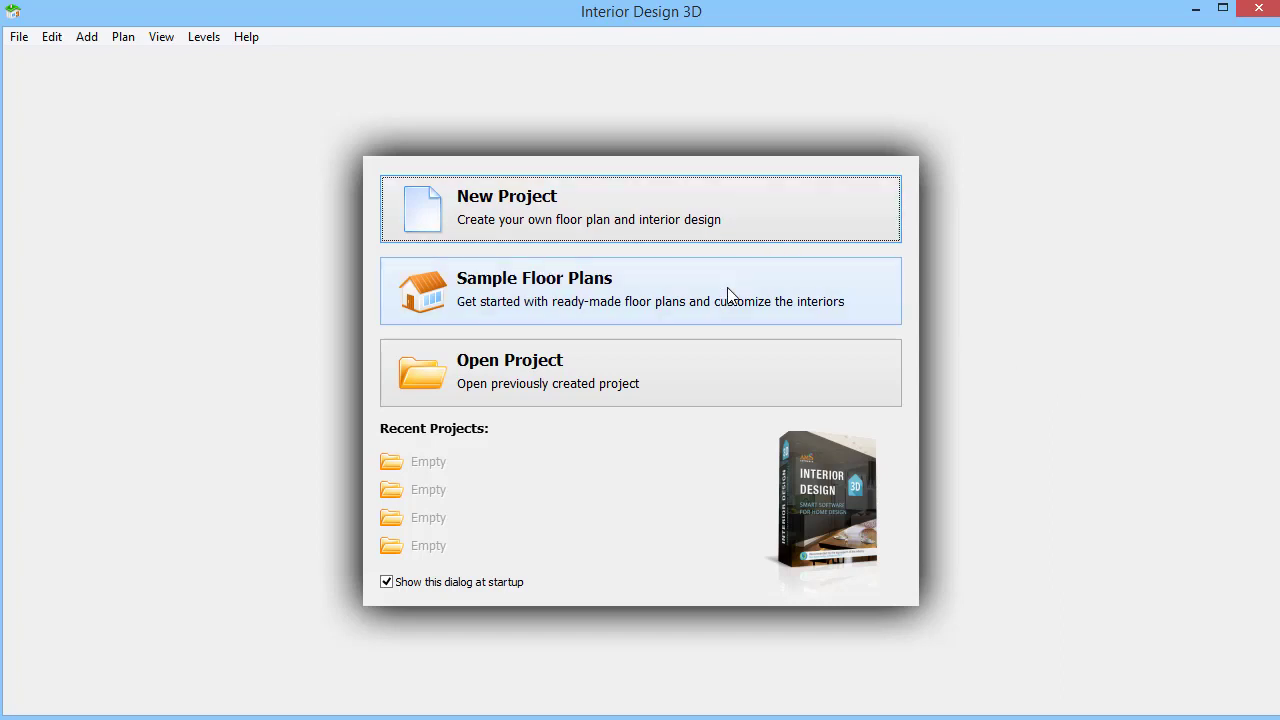
Start a New Project as a blank plan from scratch.
click(701, 206)
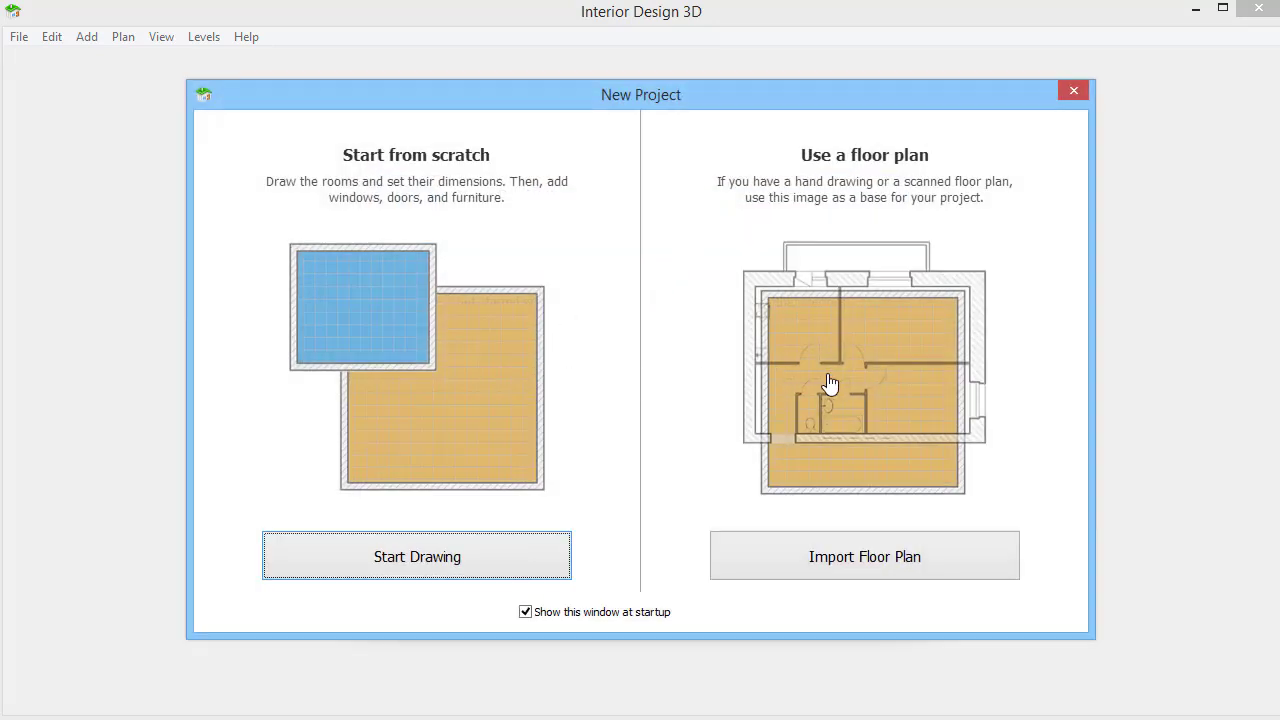
click(548, 568)
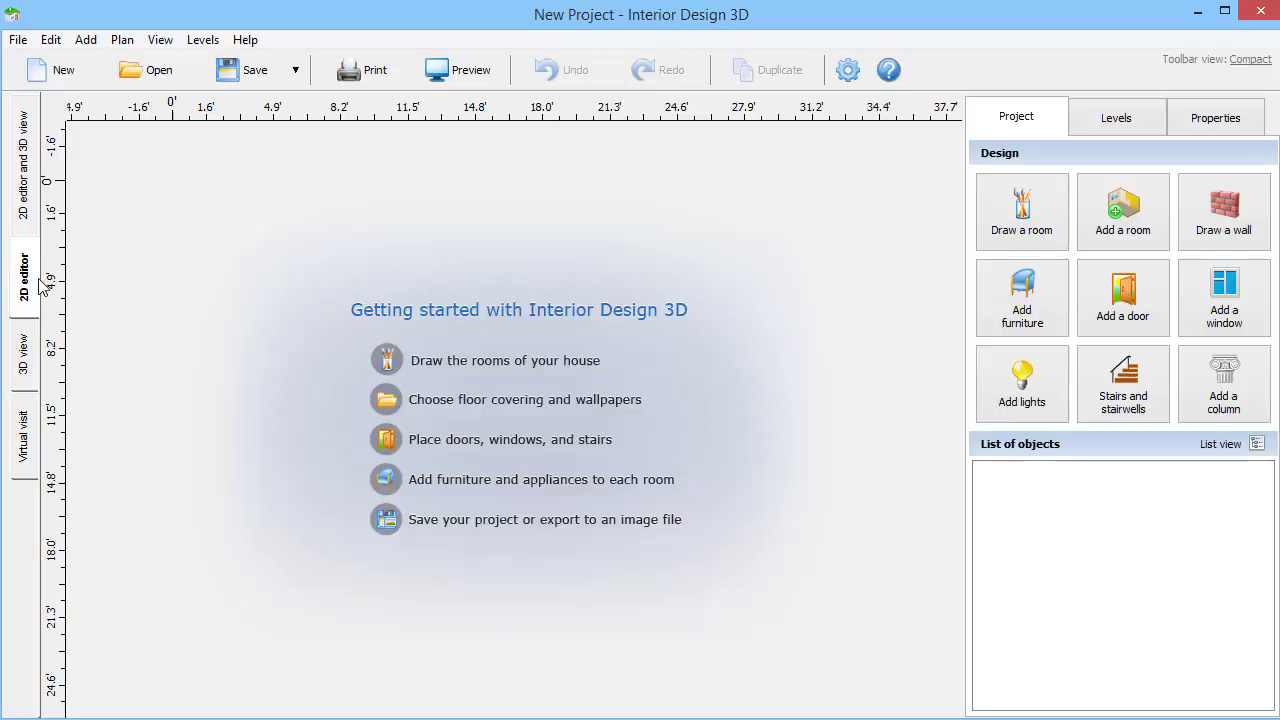
Draw the 255.28 ft² square Room 1 by placing its four corners.
click(1004, 230)
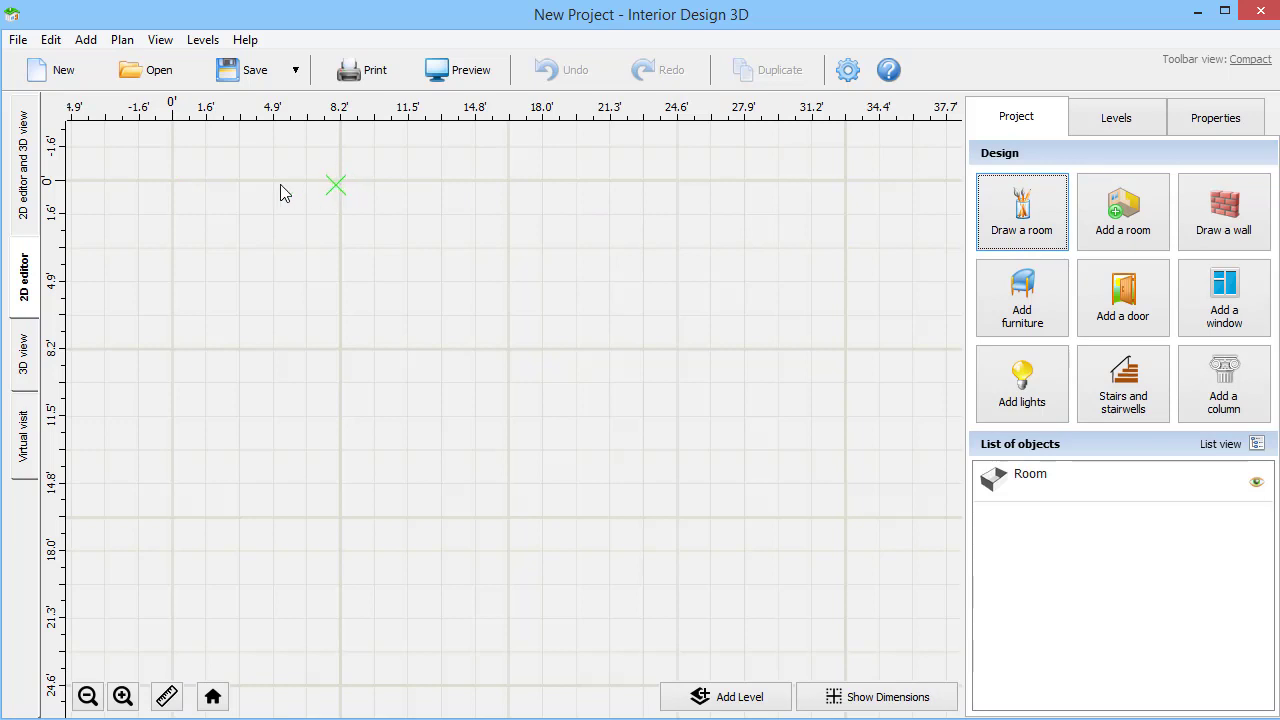
click(171, 184)
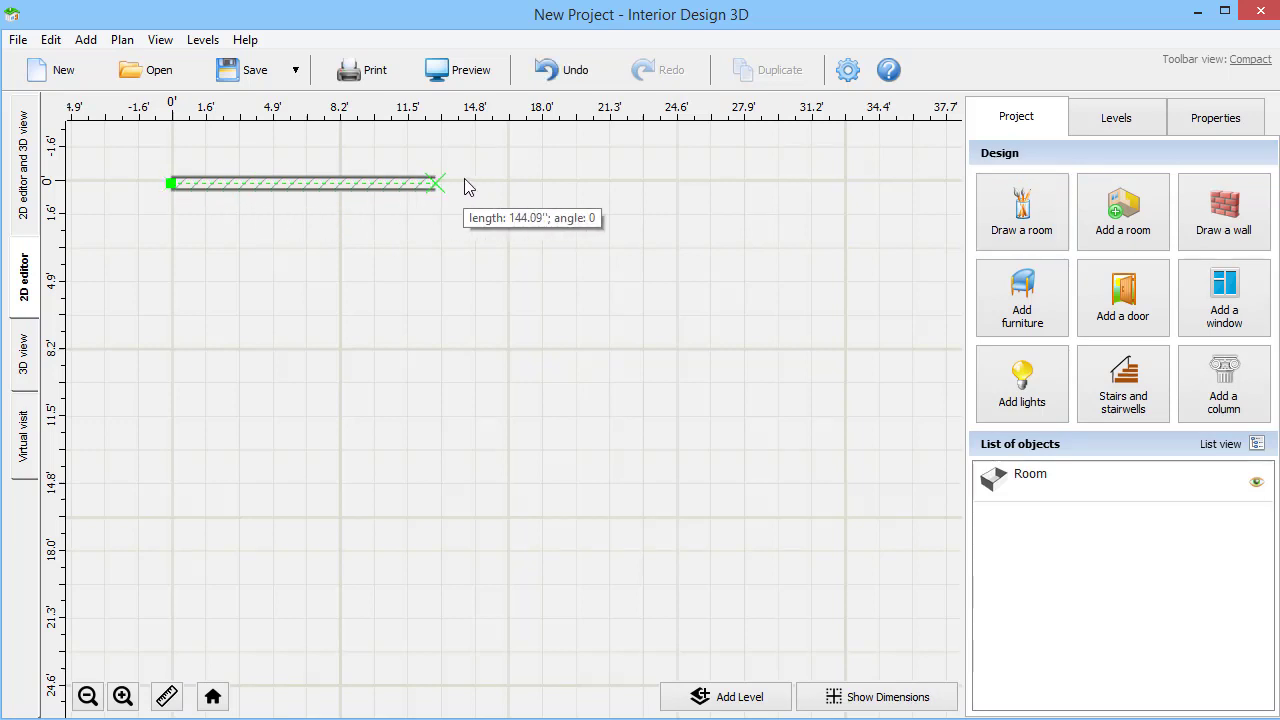
click(511, 183)
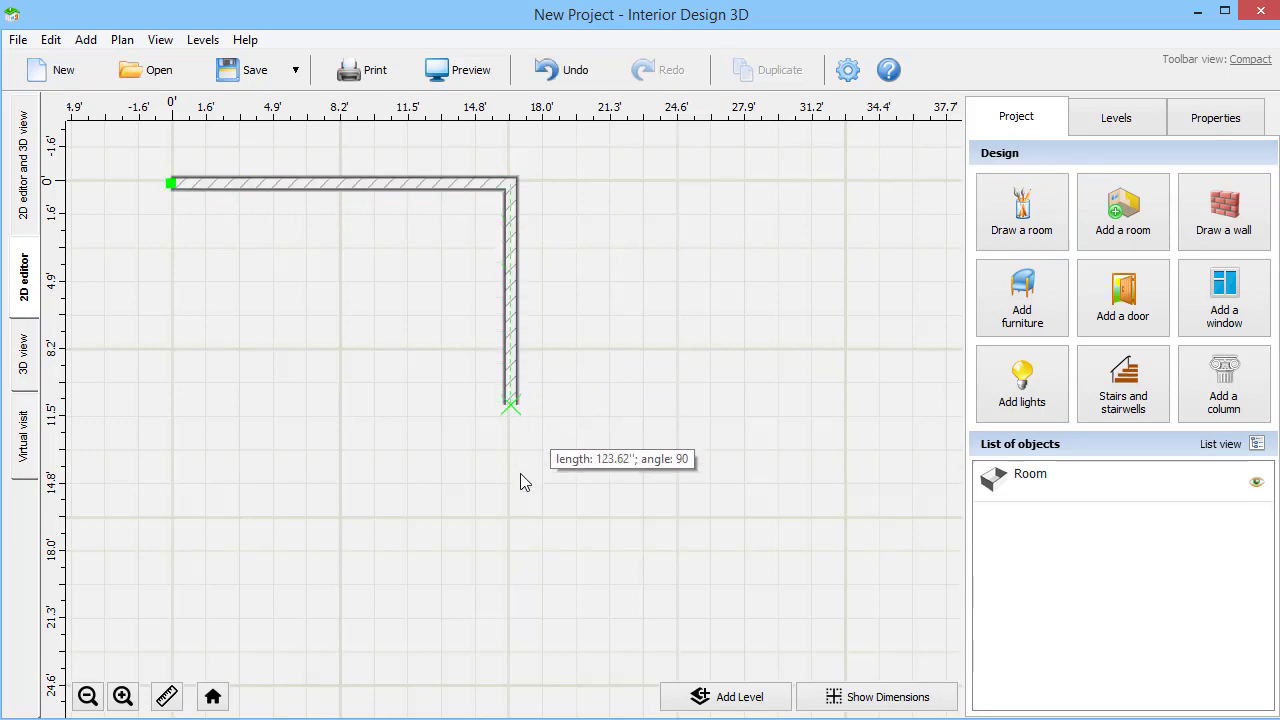
click(511, 519)
click(170, 513)
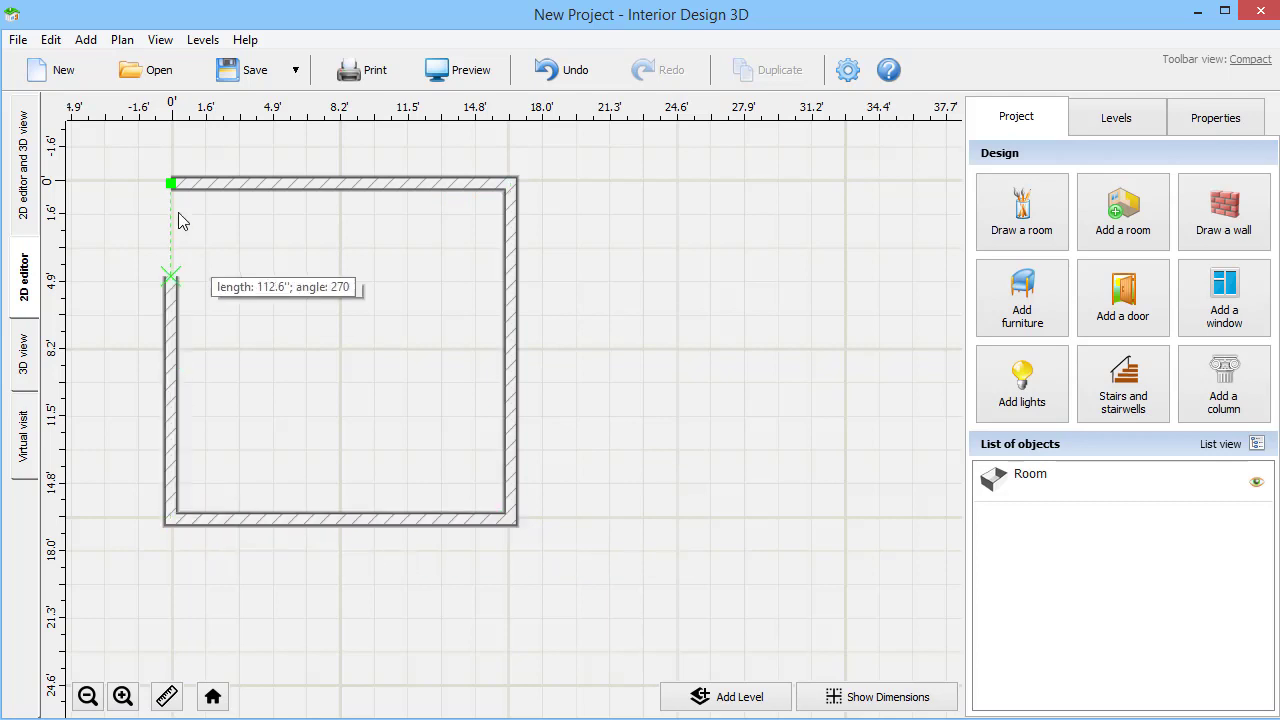
click(170, 183)
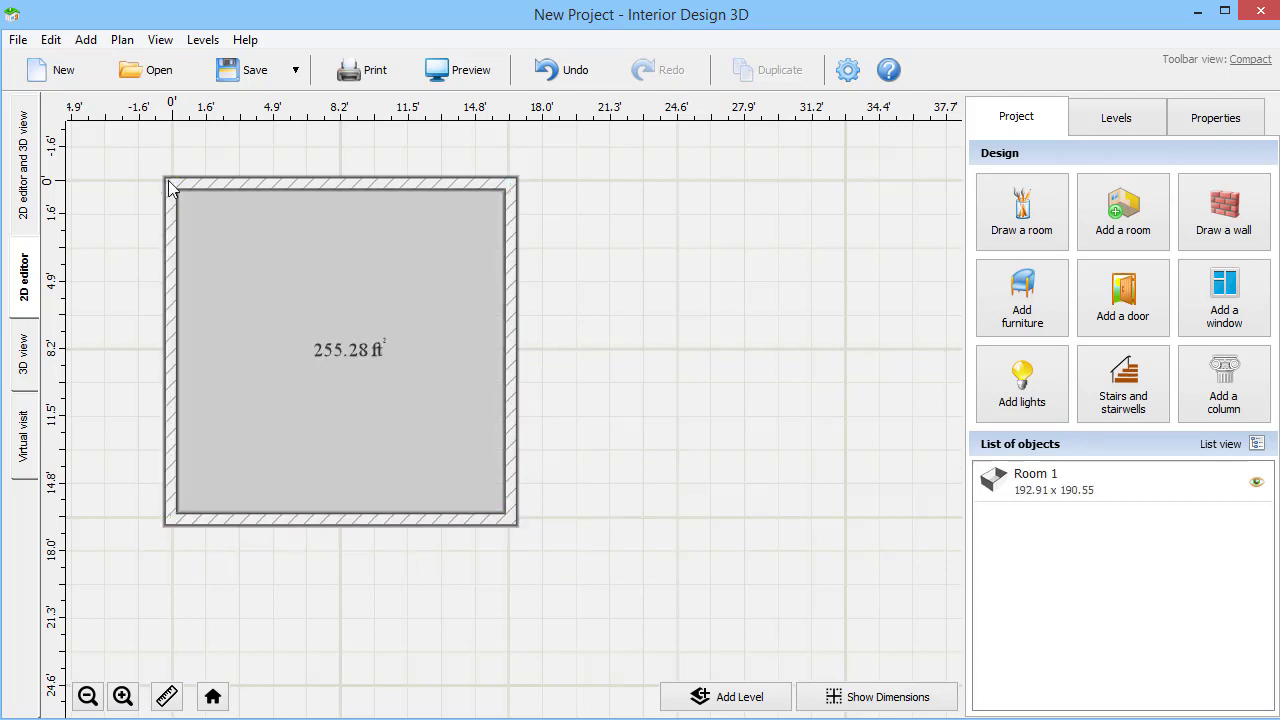
Add a square Room 2 against Room 1's right side, narrowed to 106.69 x 190.94 (141.47 ft²).
click(1108, 214)
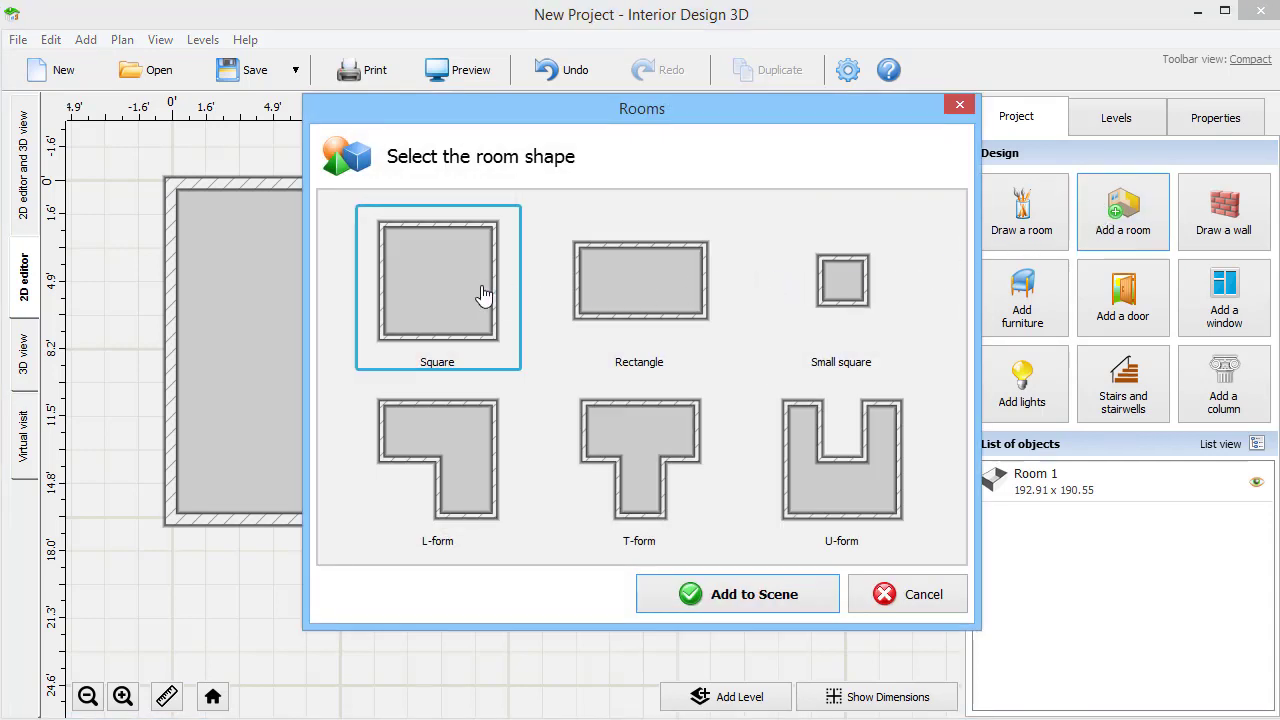
click(690, 594)
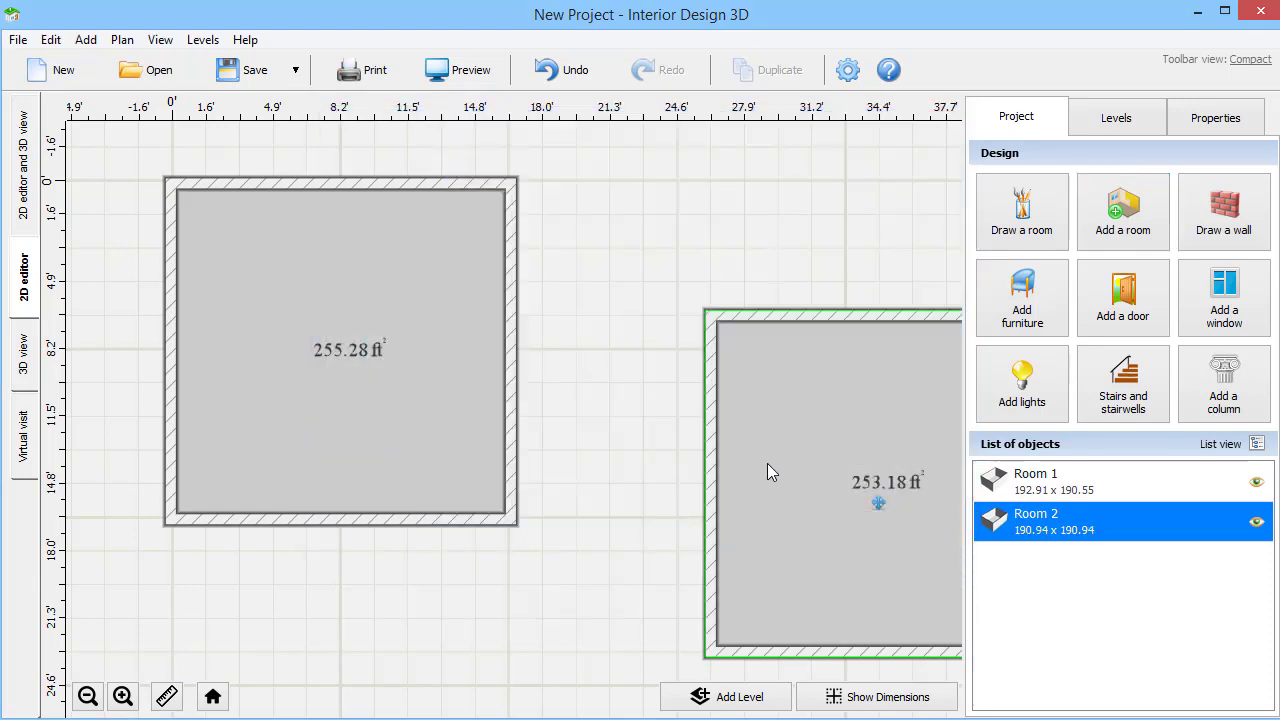
drag(878, 503, 679, 375)
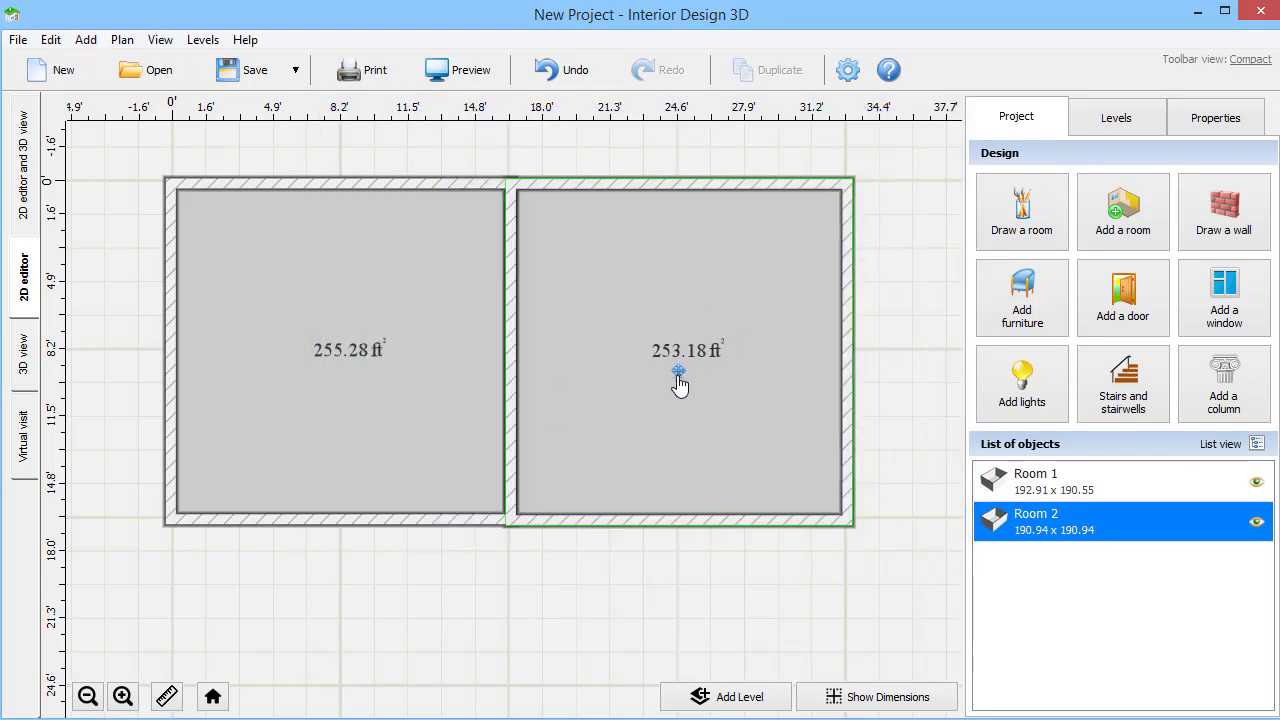
drag(854, 438, 683, 400)
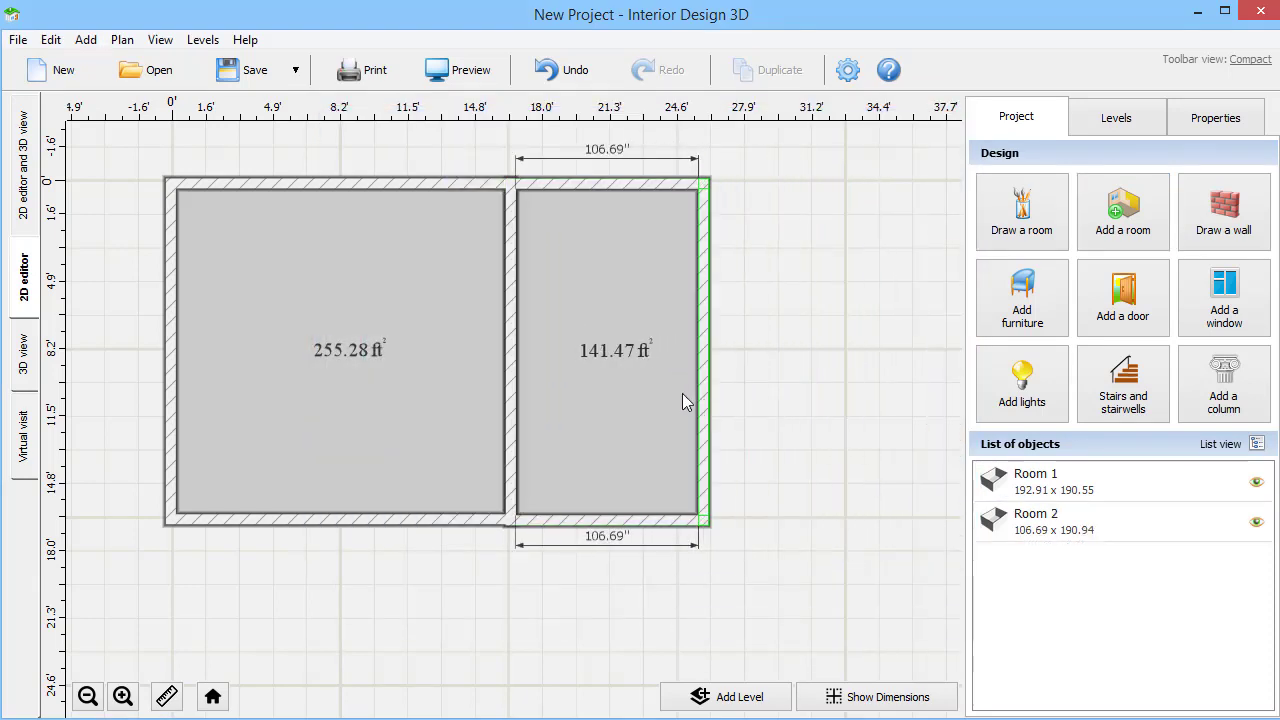
Draw a horizontal wall dividing the left room in two.
click(738, 463)
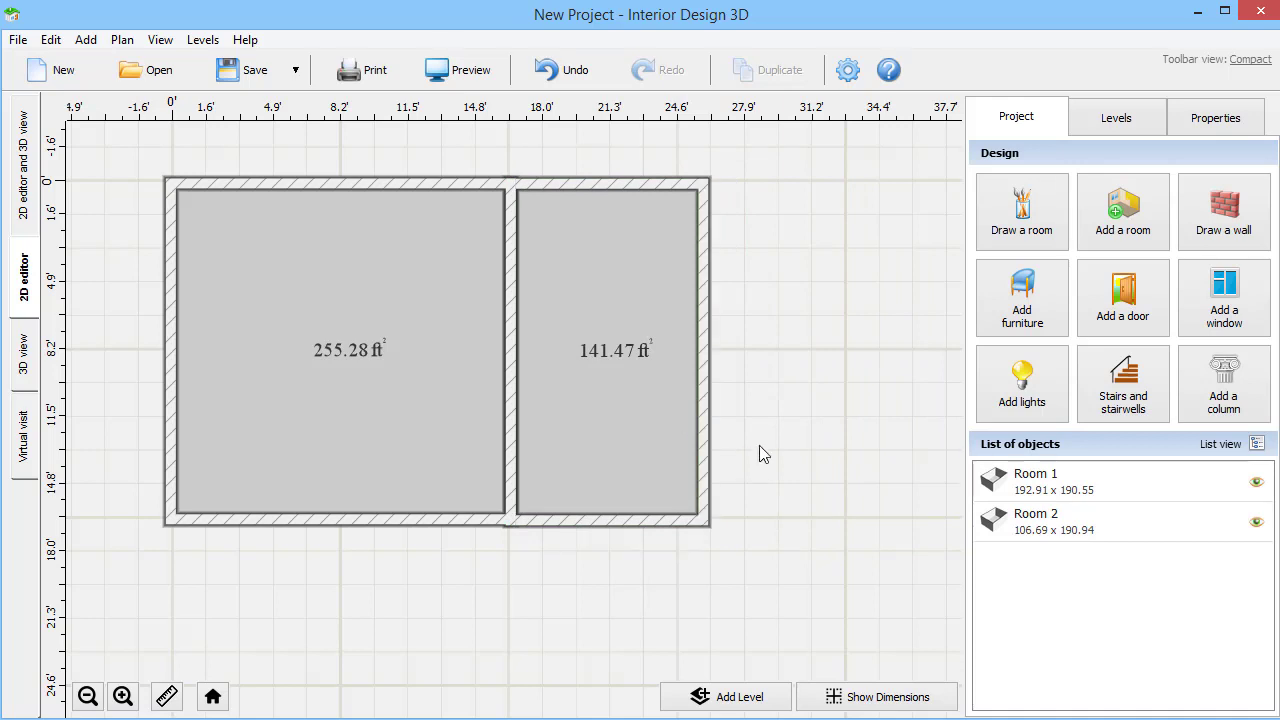
click(1200, 227)
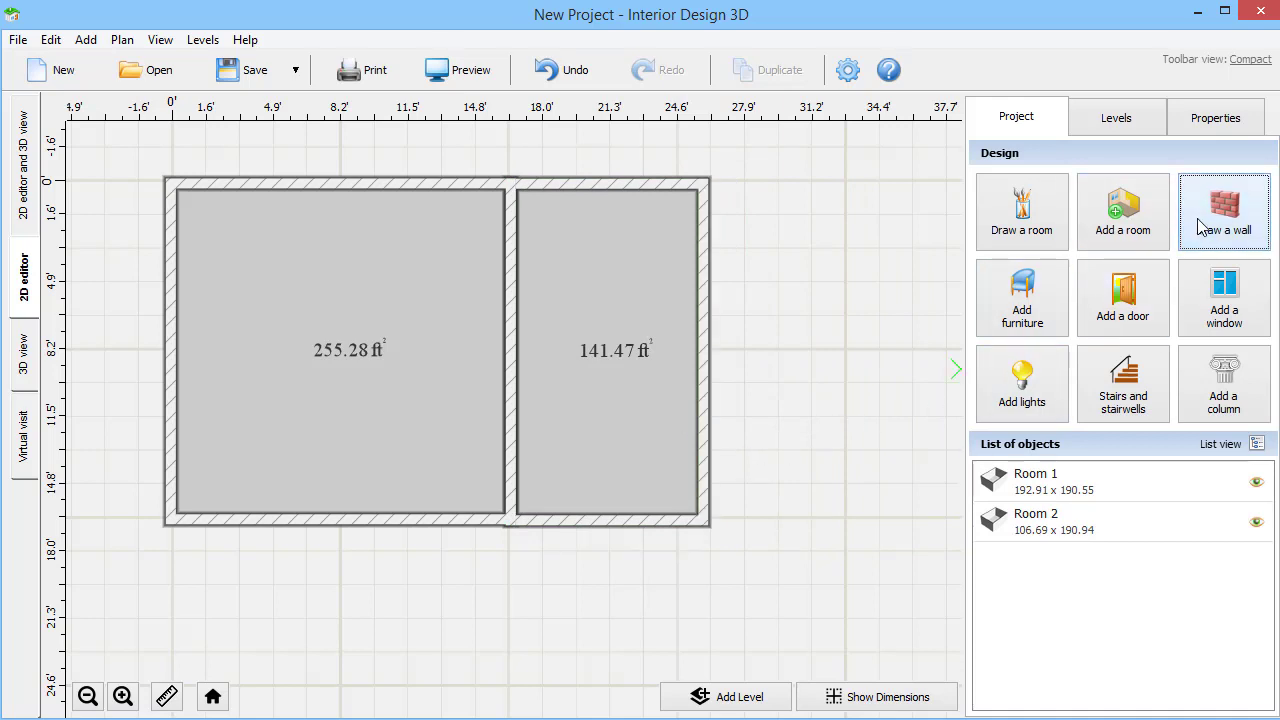
click(167, 400)
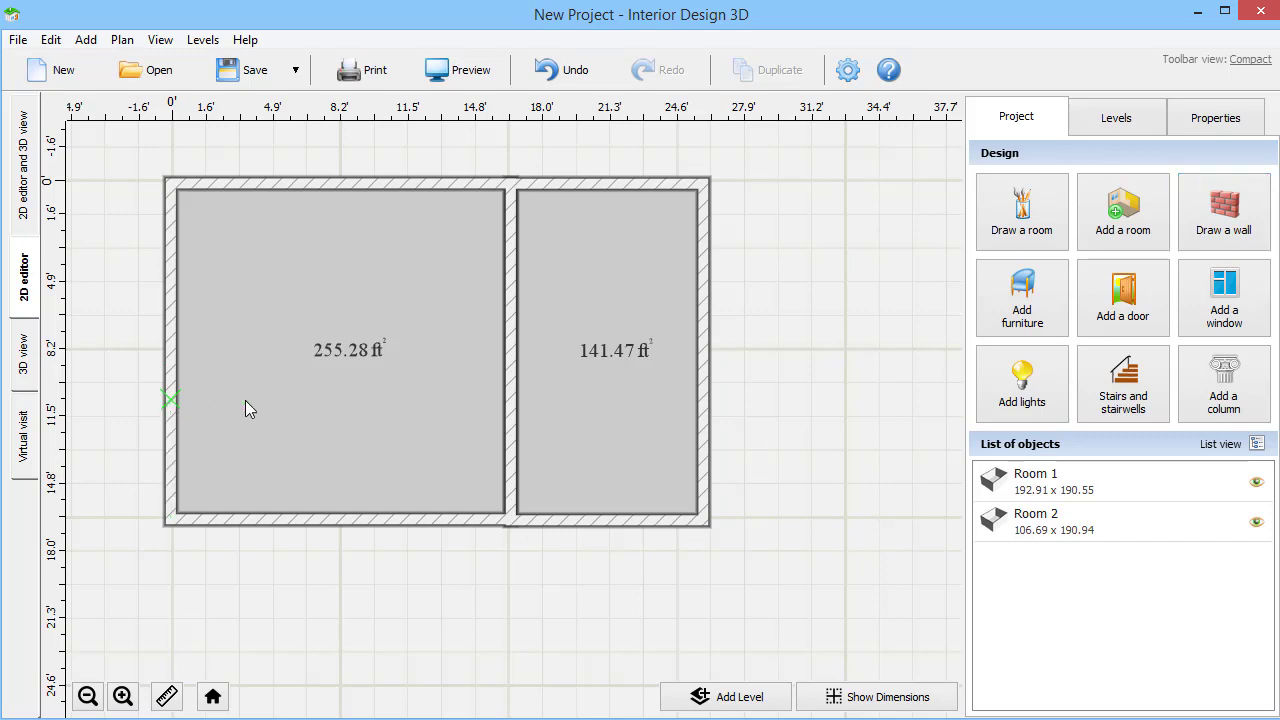
double_click(509, 405)
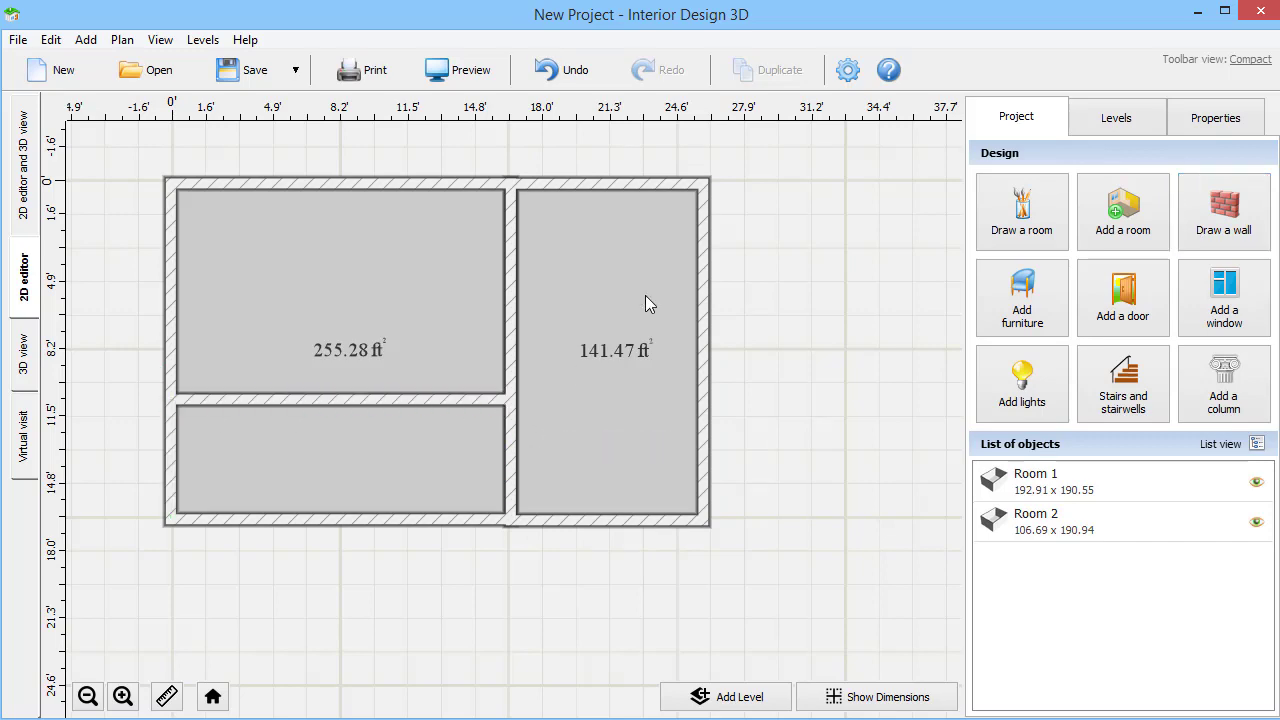
Switch the project units to Meters and display wall dimensions on the plan.
click(845, 72)
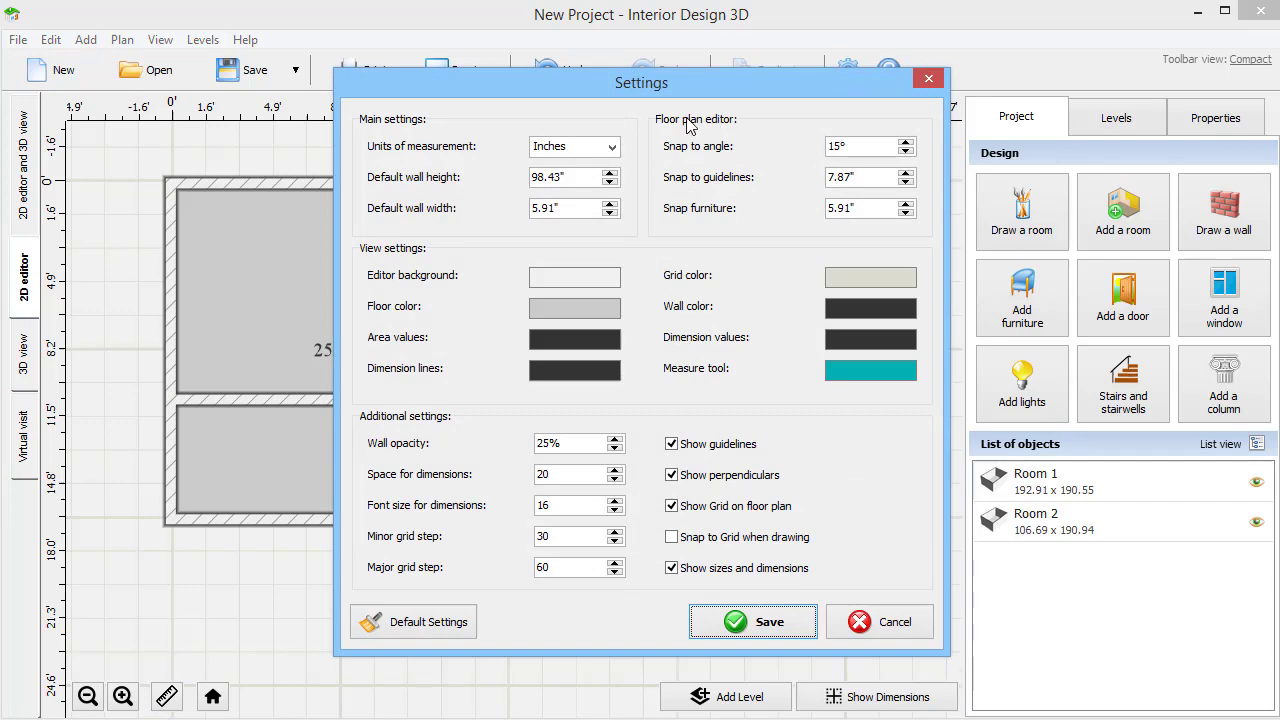
click(612, 147)
click(572, 195)
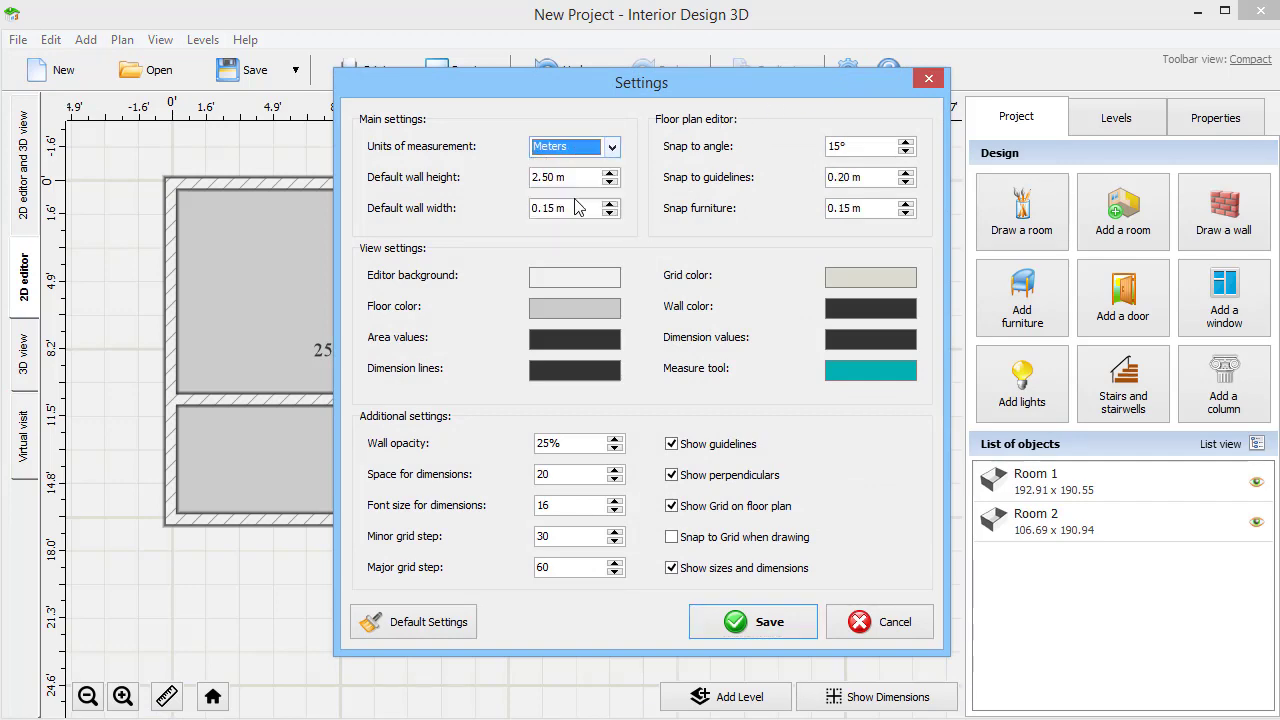
click(768, 618)
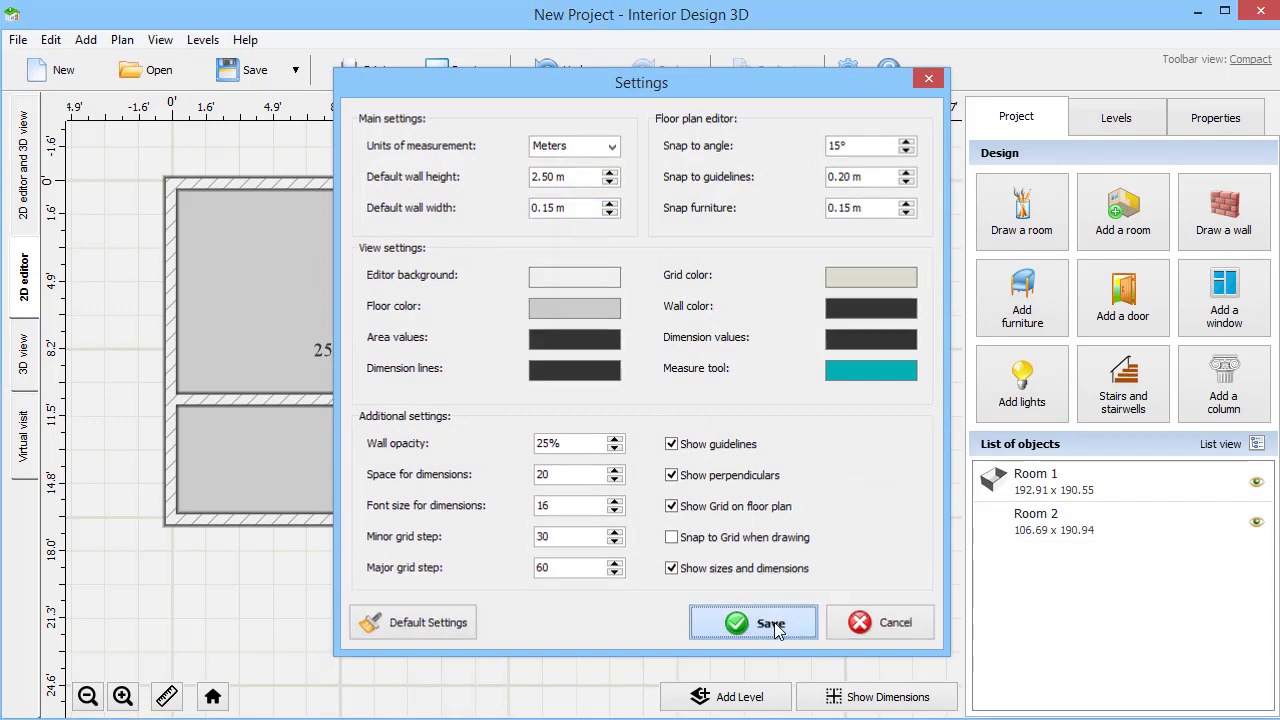
click(849, 700)
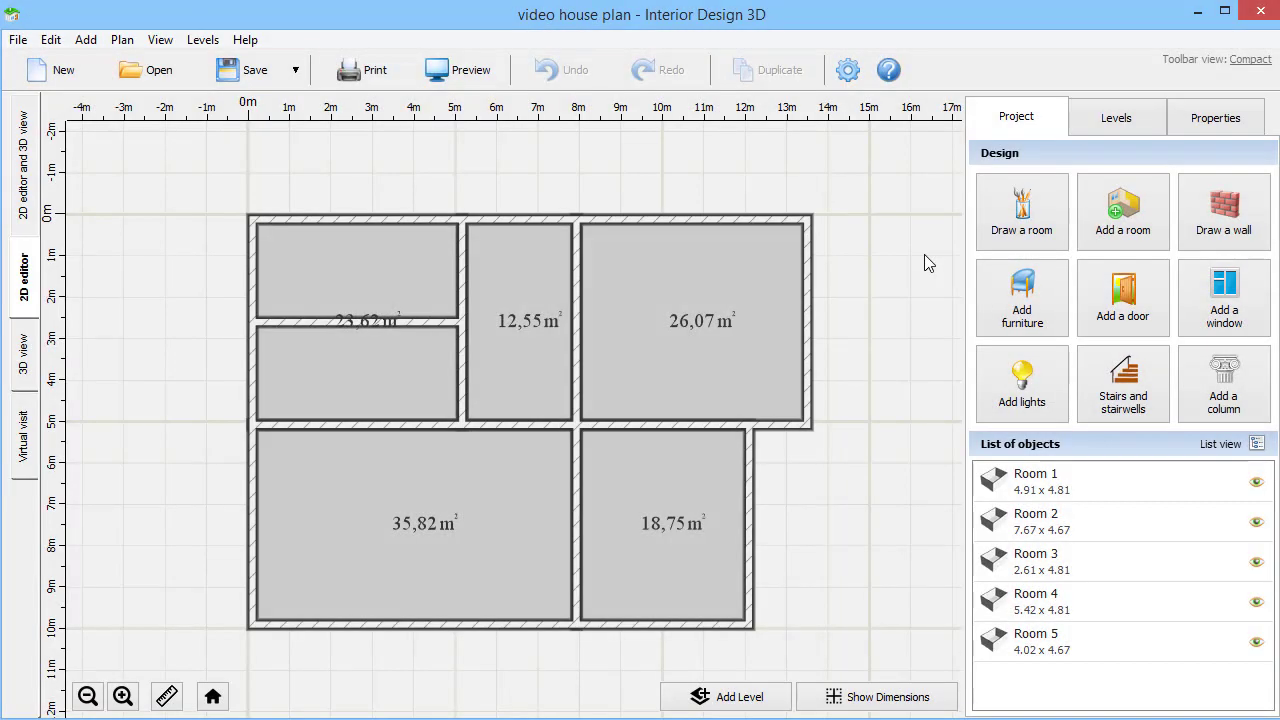
Place a 1.47 x 1.42 m two-section window in the 35,82 m² room's bottom wall and view it in 3D.
click(1213, 320)
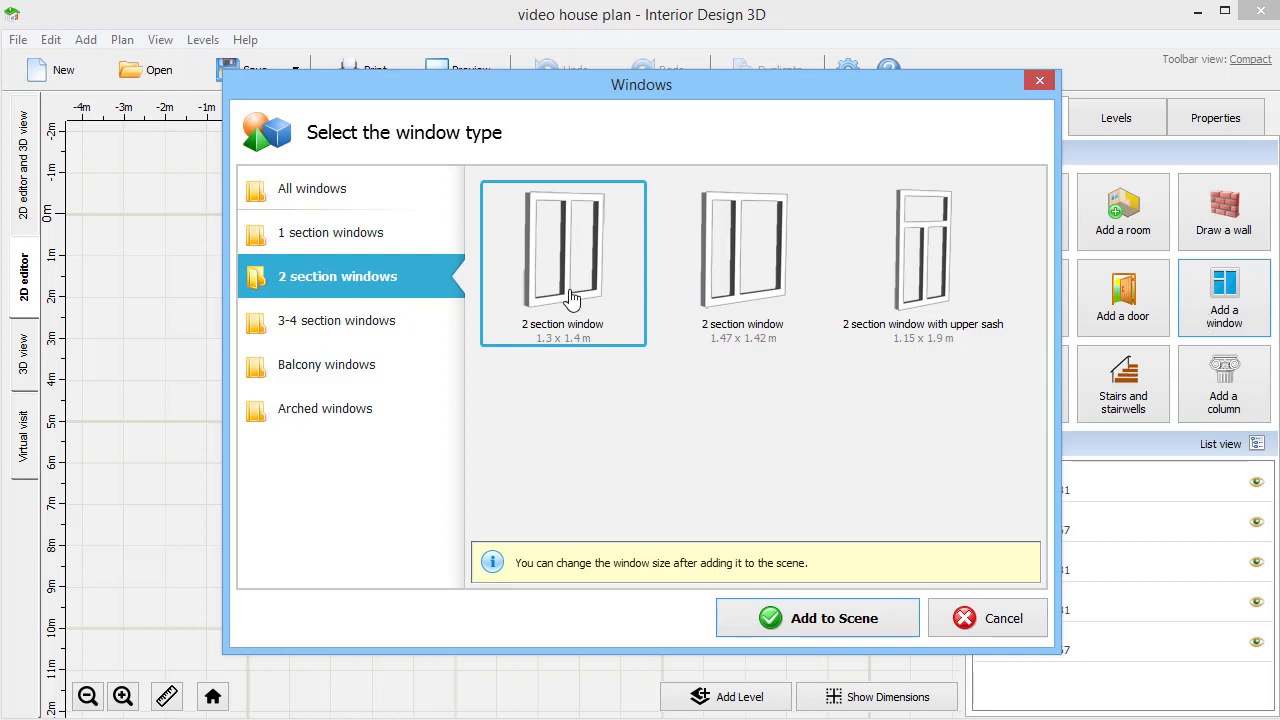
click(312, 322)
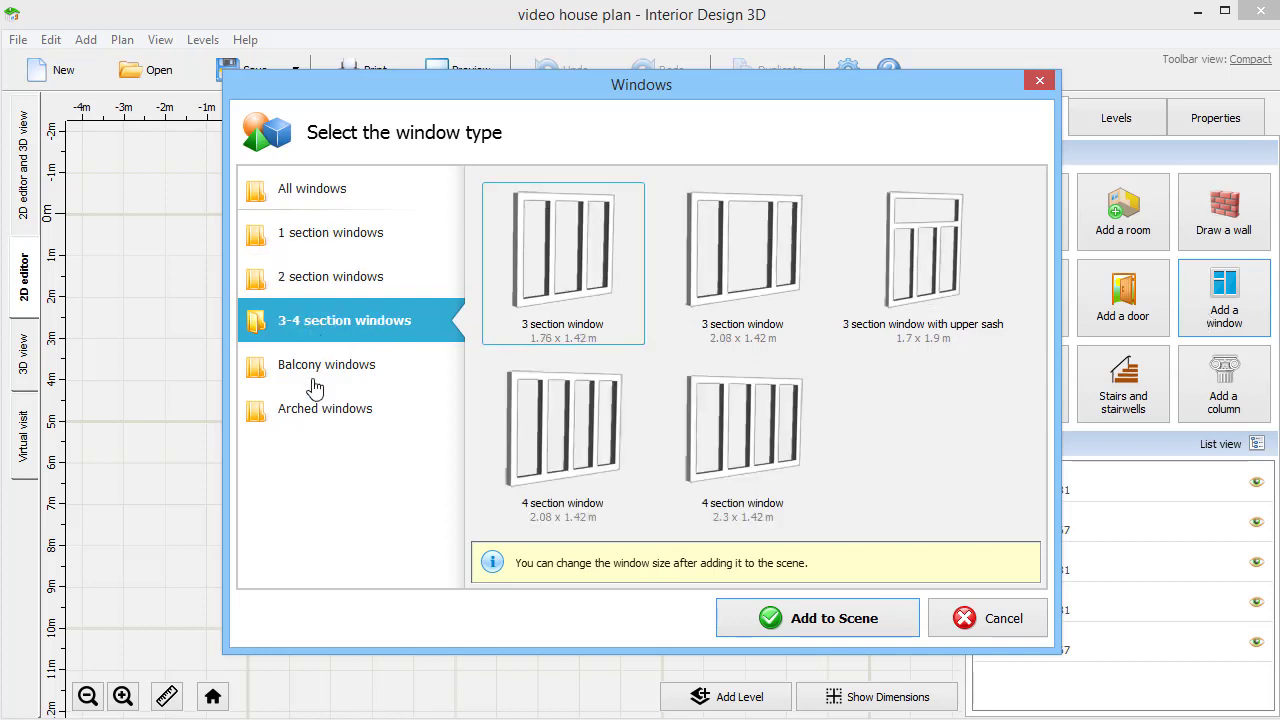
click(318, 410)
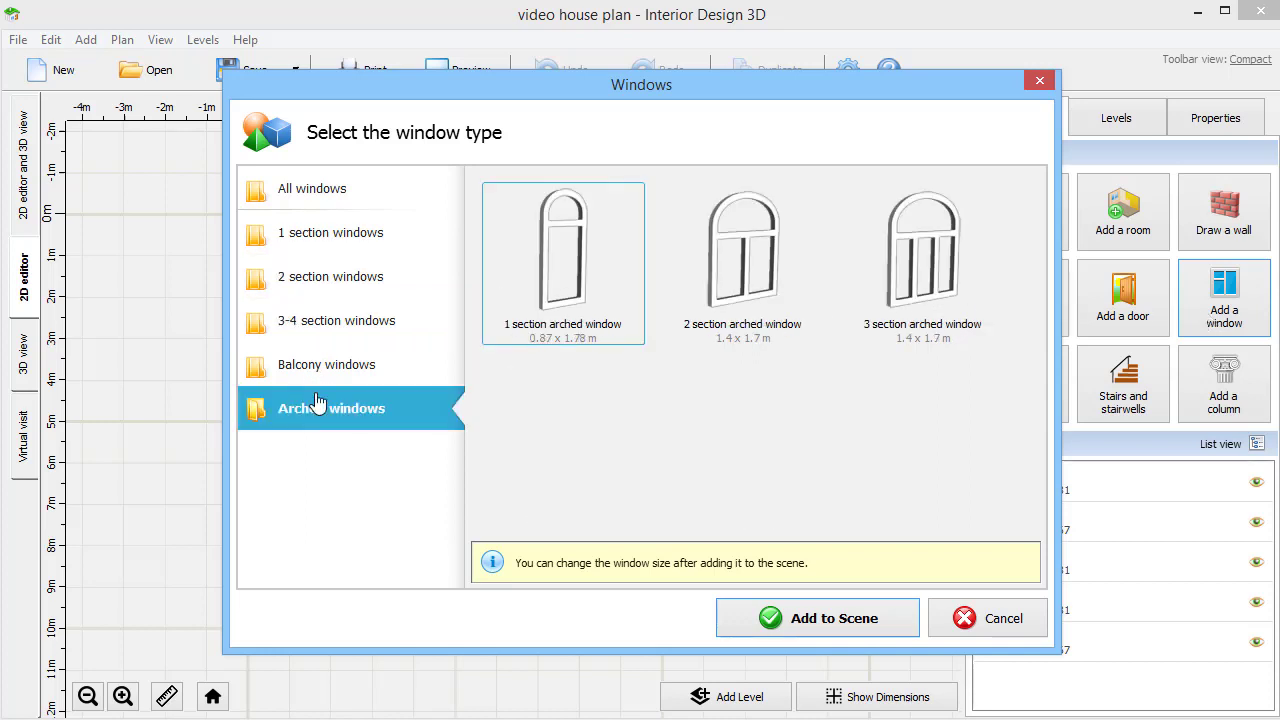
click(312, 281)
click(742, 298)
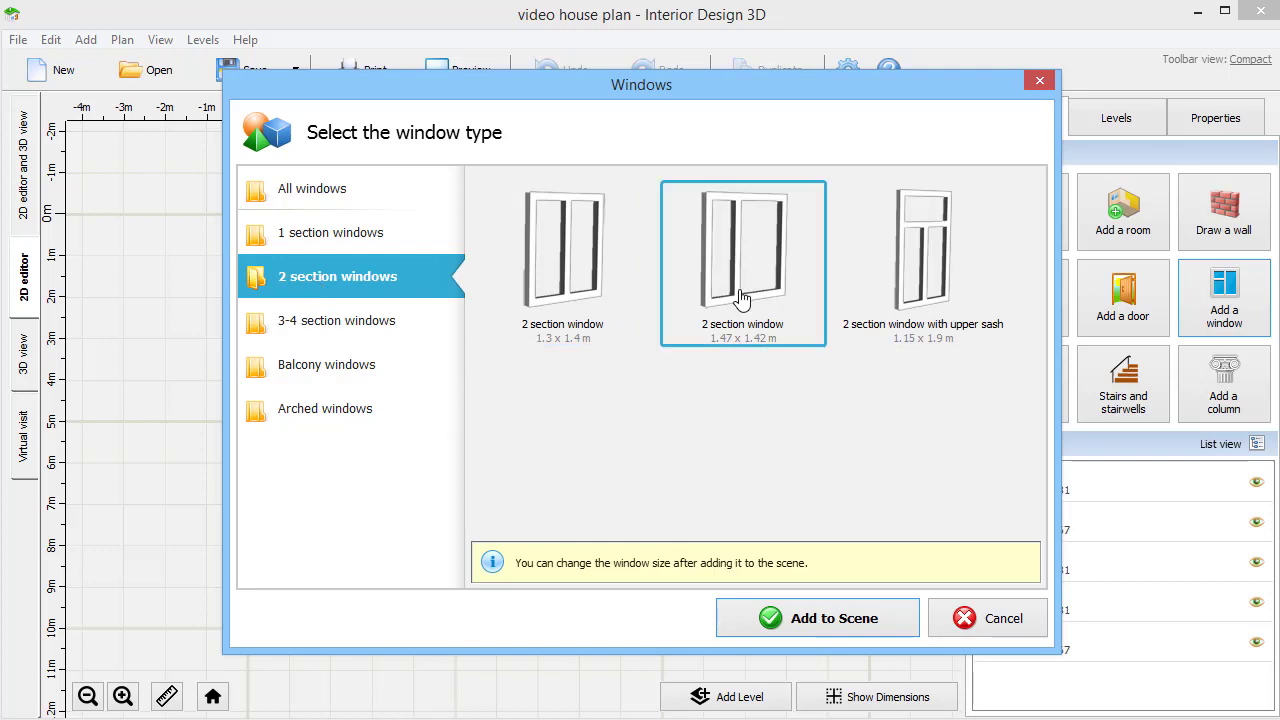
click(818, 620)
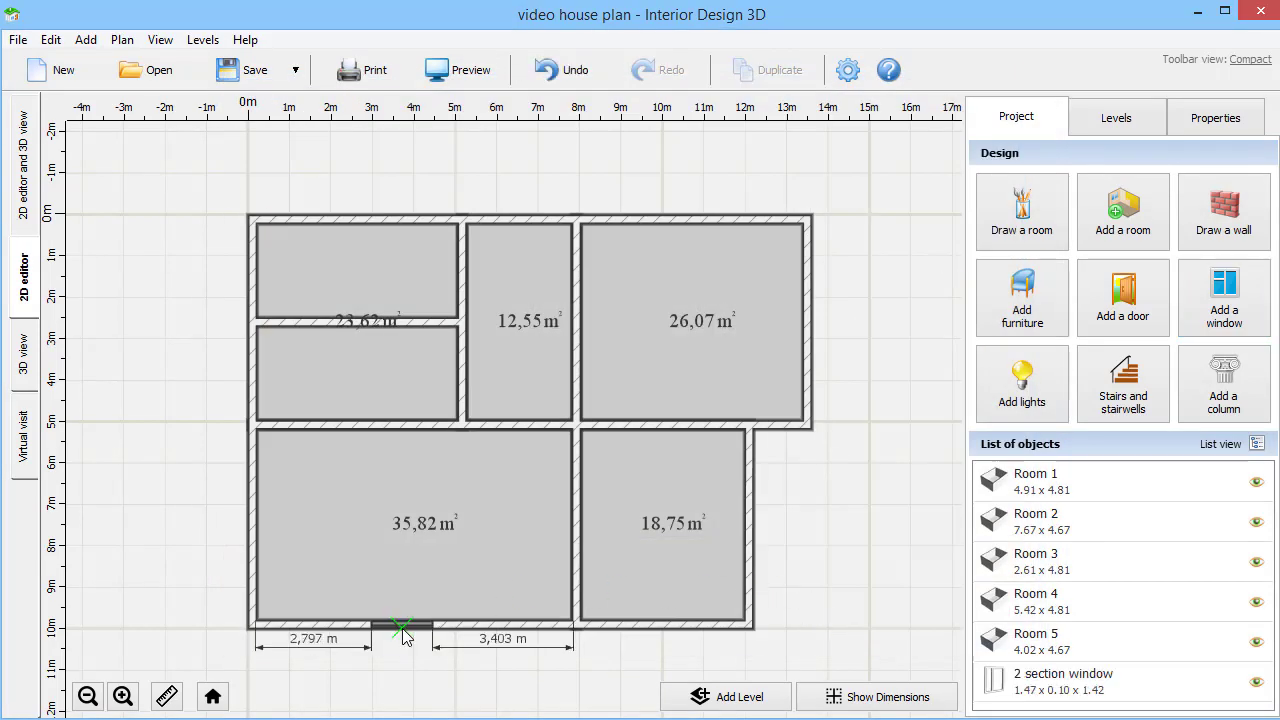
click(478, 625)
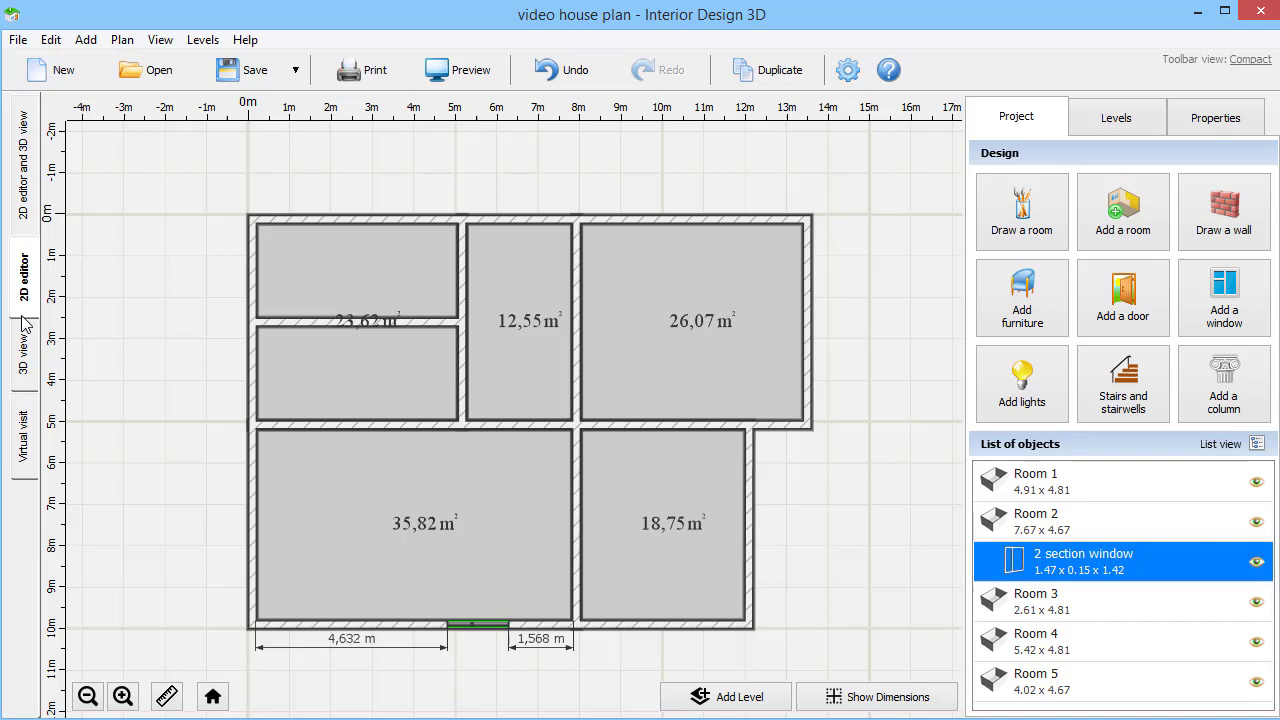
click(24, 355)
drag(714, 660, 757, 582)
Set the window to 1.45 x 1.50 m, 0.74 m above the floor, with 0.08 m jambs.
scroll(735, 633, up, 2)
click(122, 696)
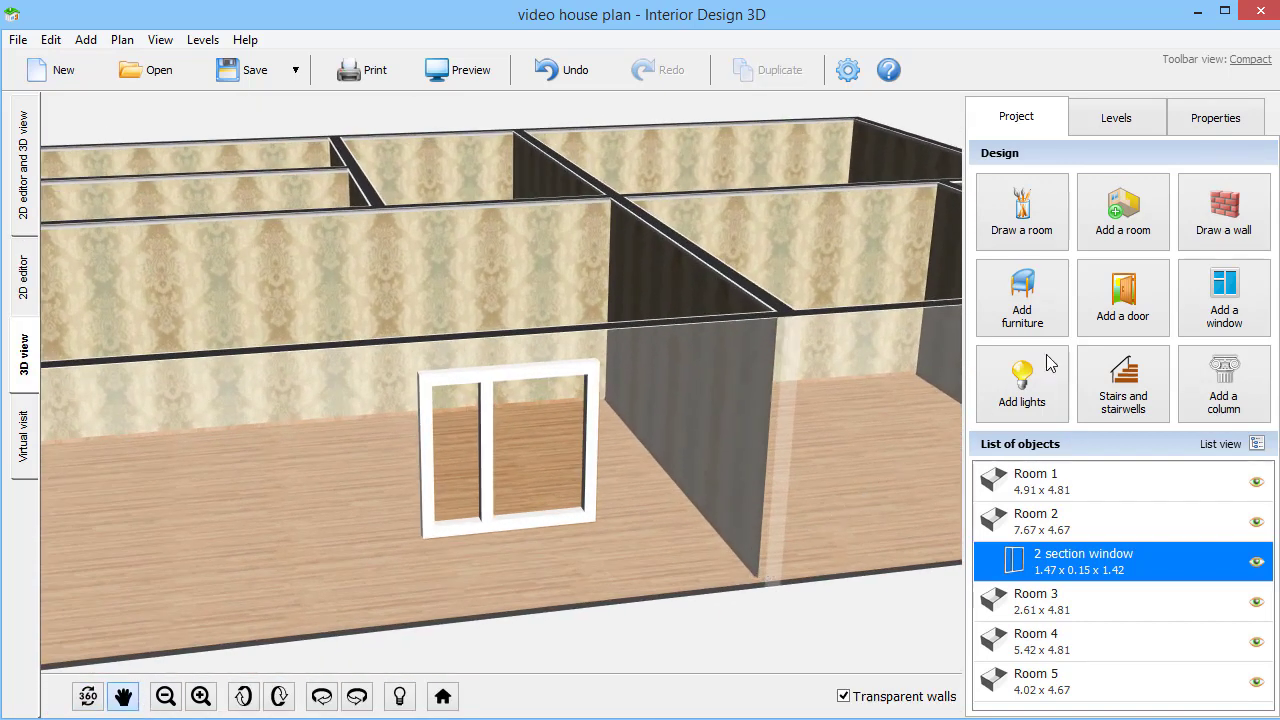
click(1230, 110)
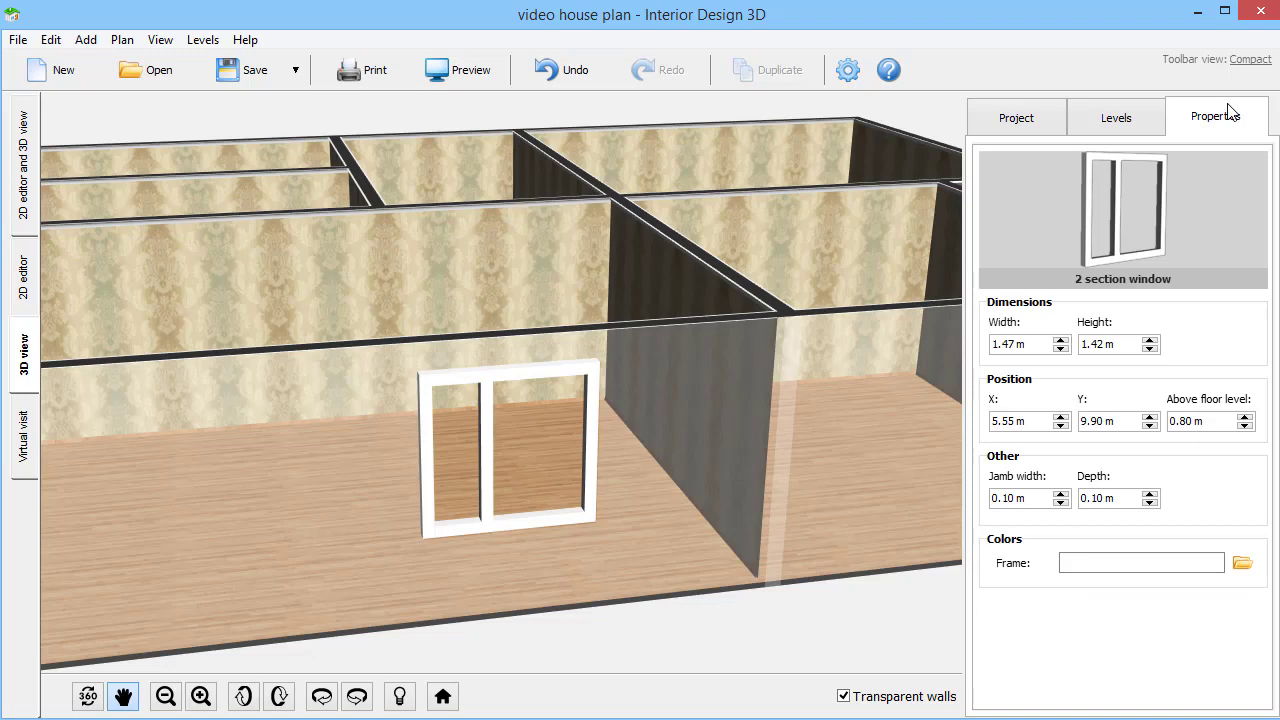
scroll(1011, 344, down, 2)
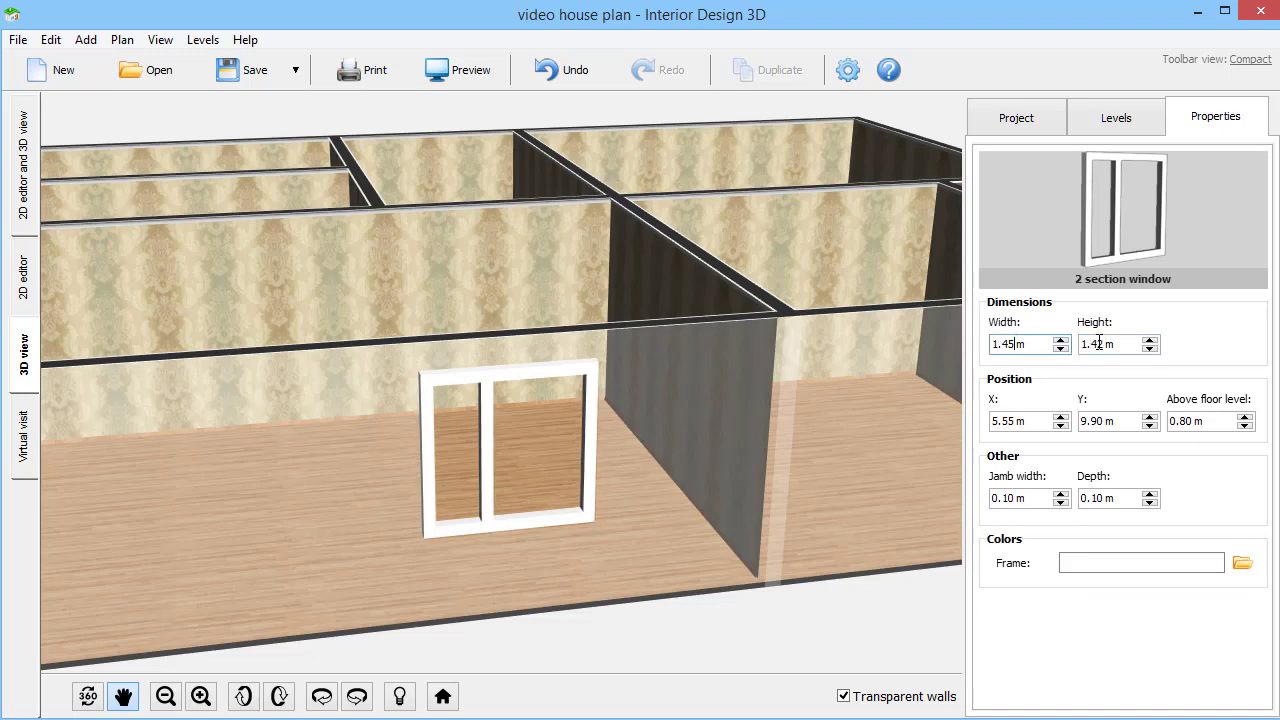
scroll(1099, 343, up, 10)
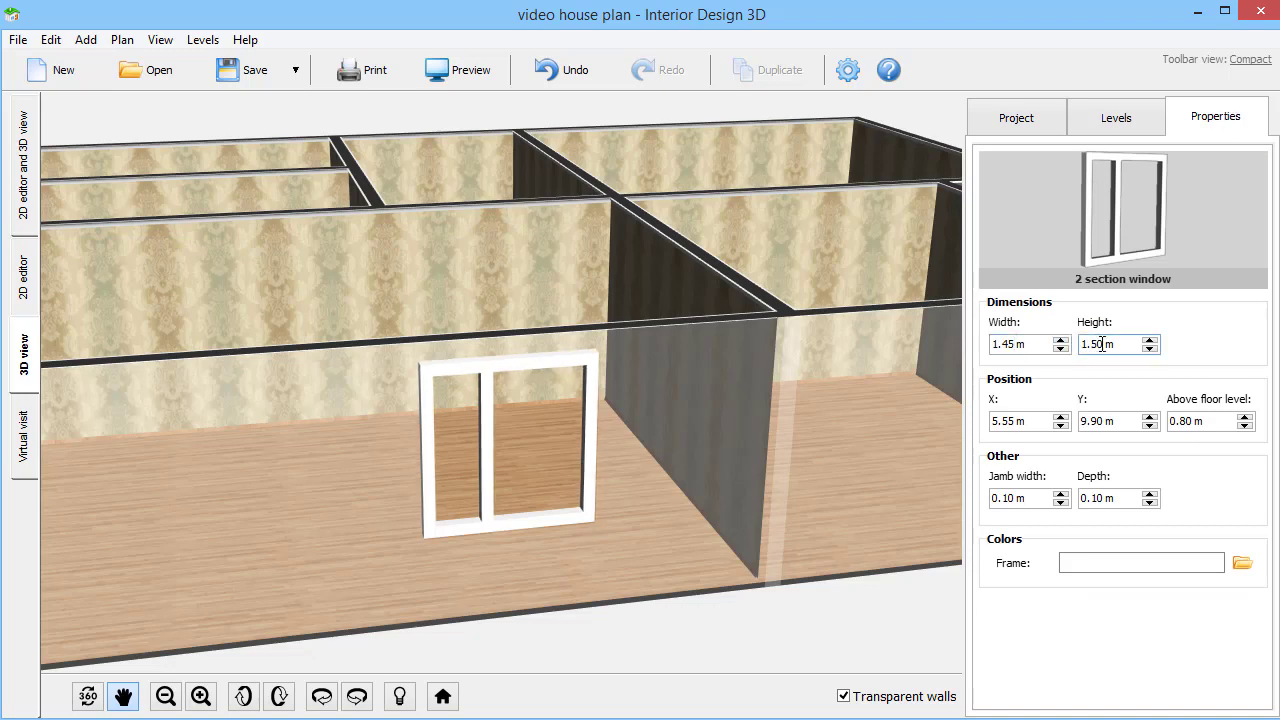
click(1244, 426)
click(1244, 426)
click(1244, 426)
click(1244, 426)
click(1244, 426)
click(1244, 426)
click(1060, 503)
click(1060, 503)
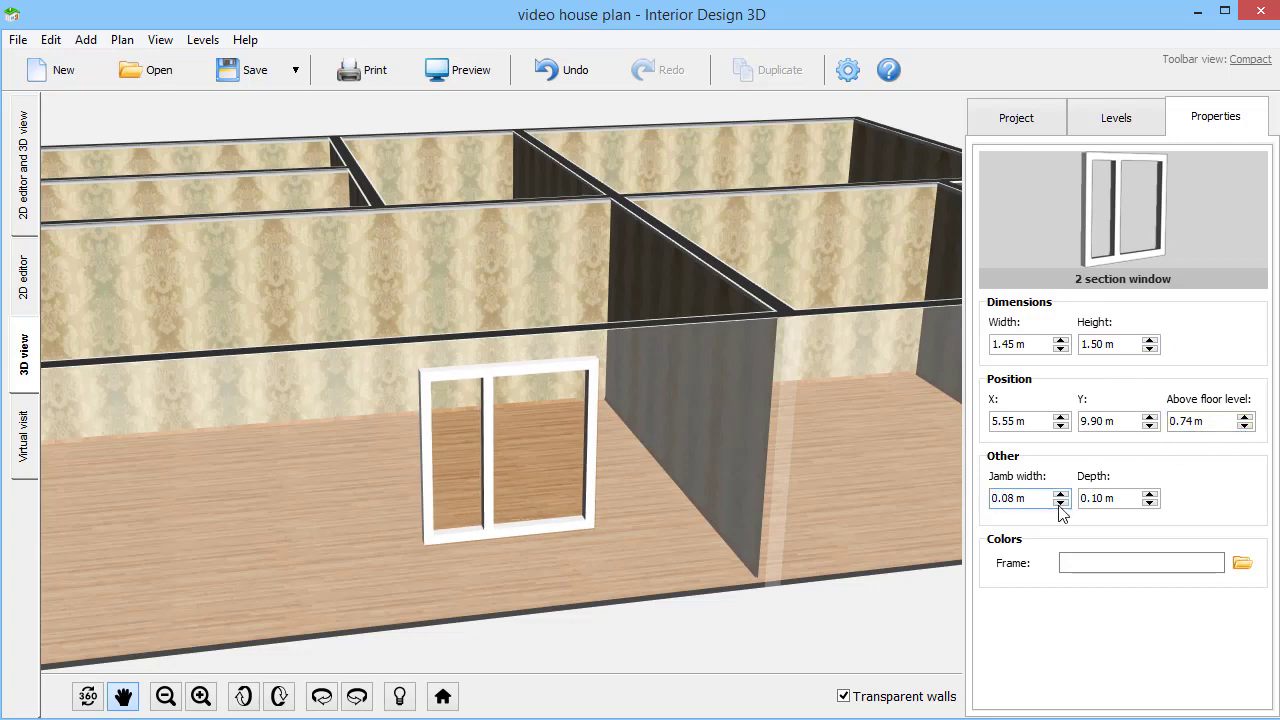
drag(851, 563, 870, 544)
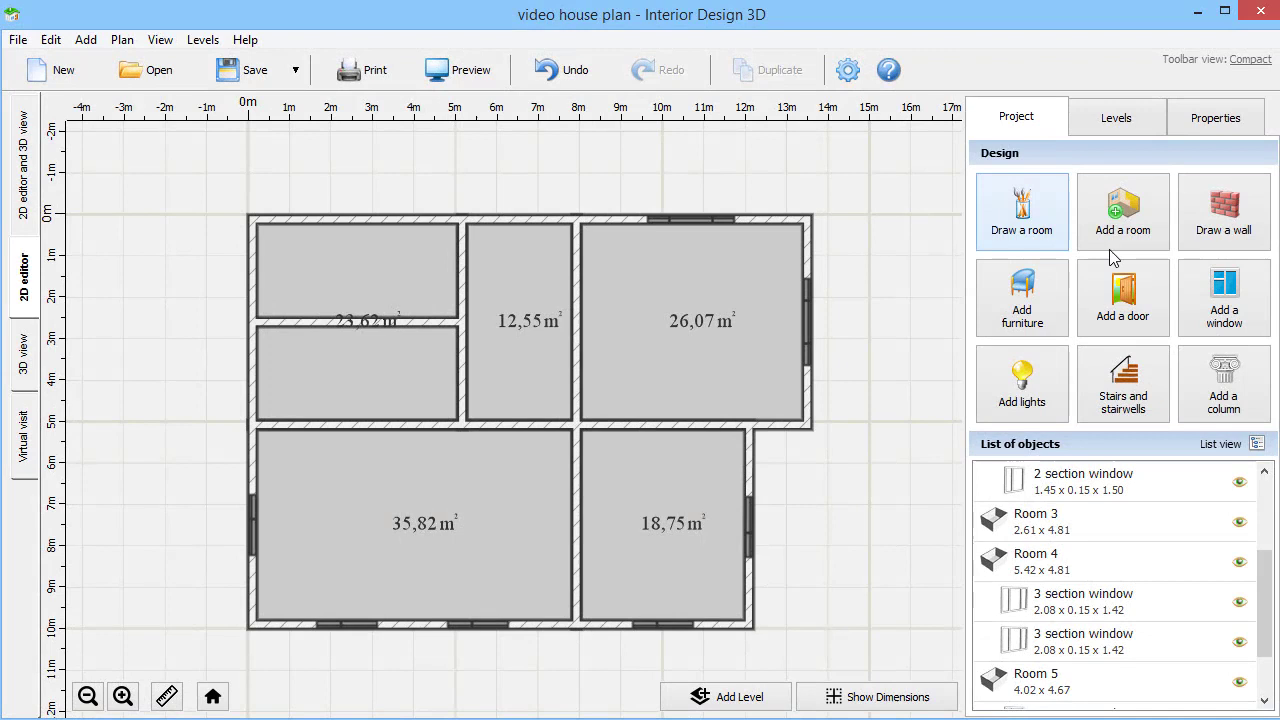
Place a standard door in the top outer wall of the 12,55 m² room.
click(1122, 305)
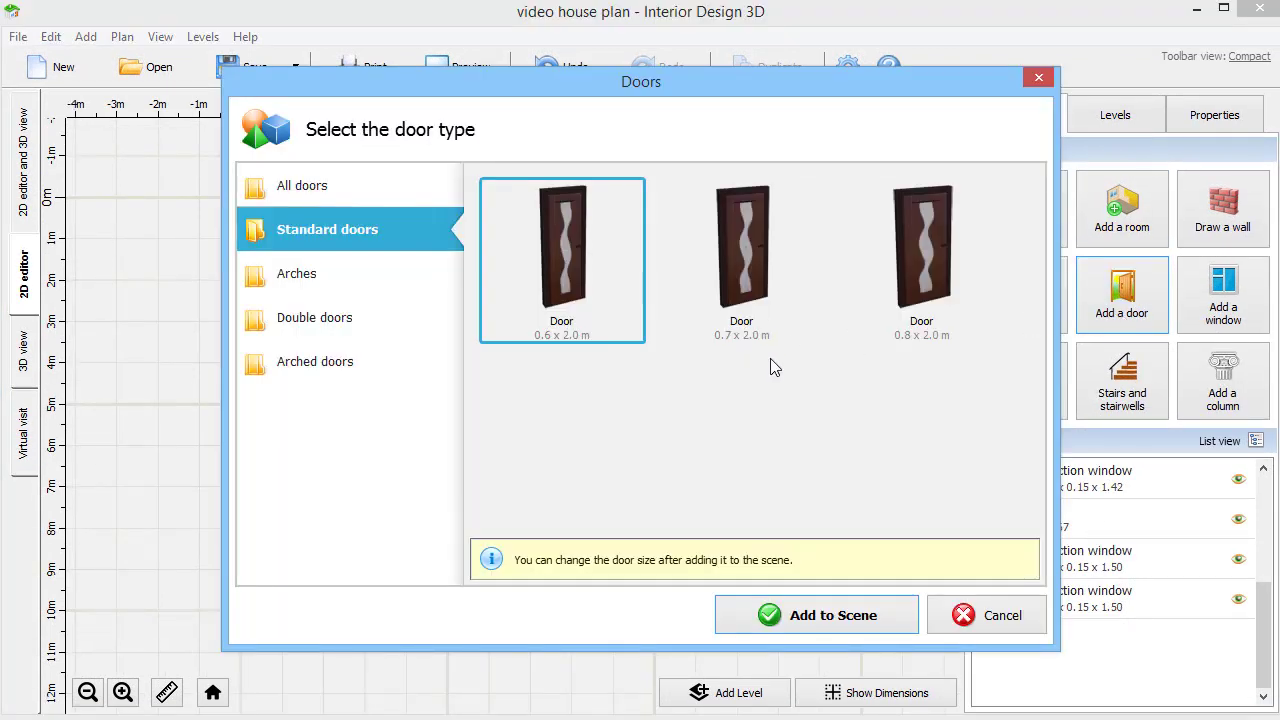
click(357, 323)
click(338, 285)
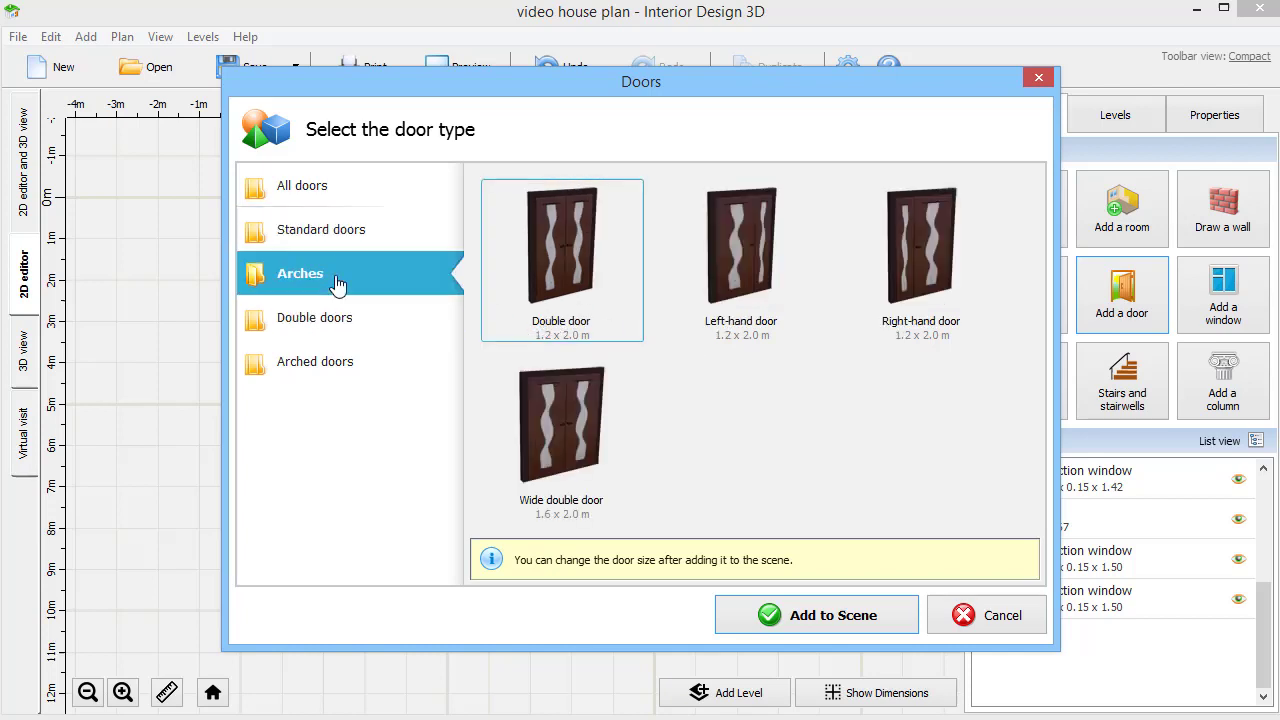
click(338, 254)
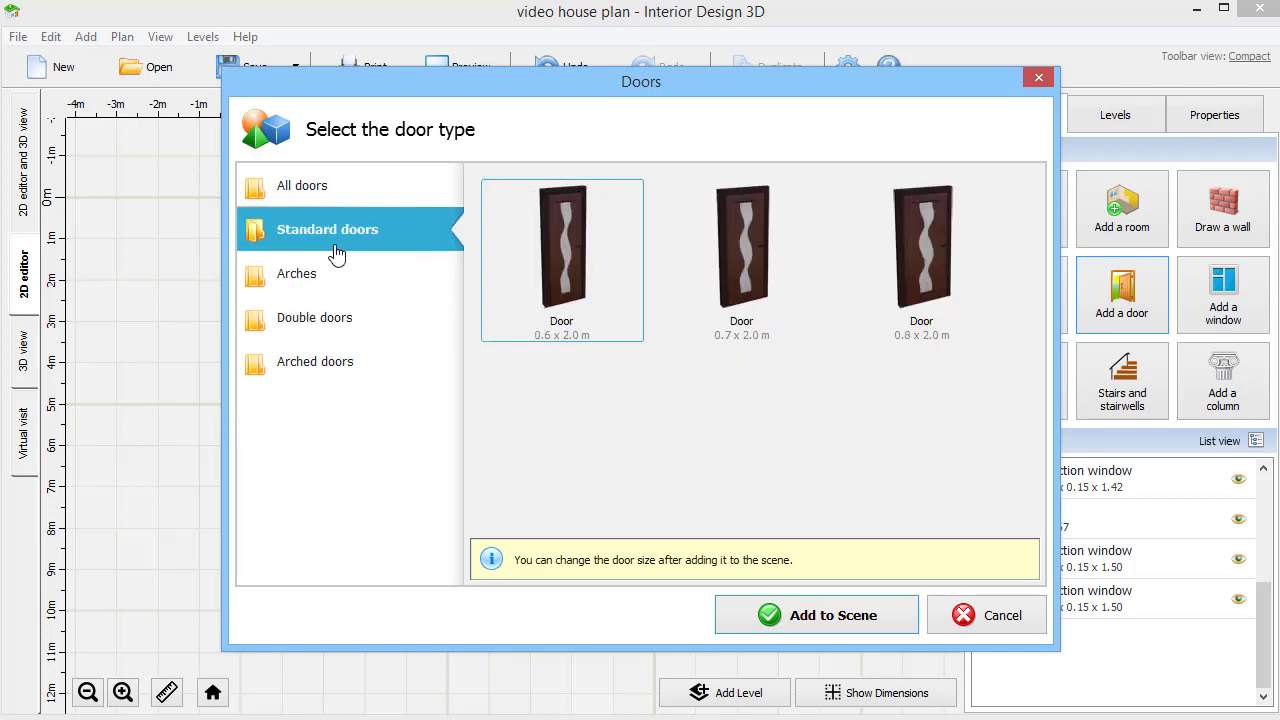
click(707, 261)
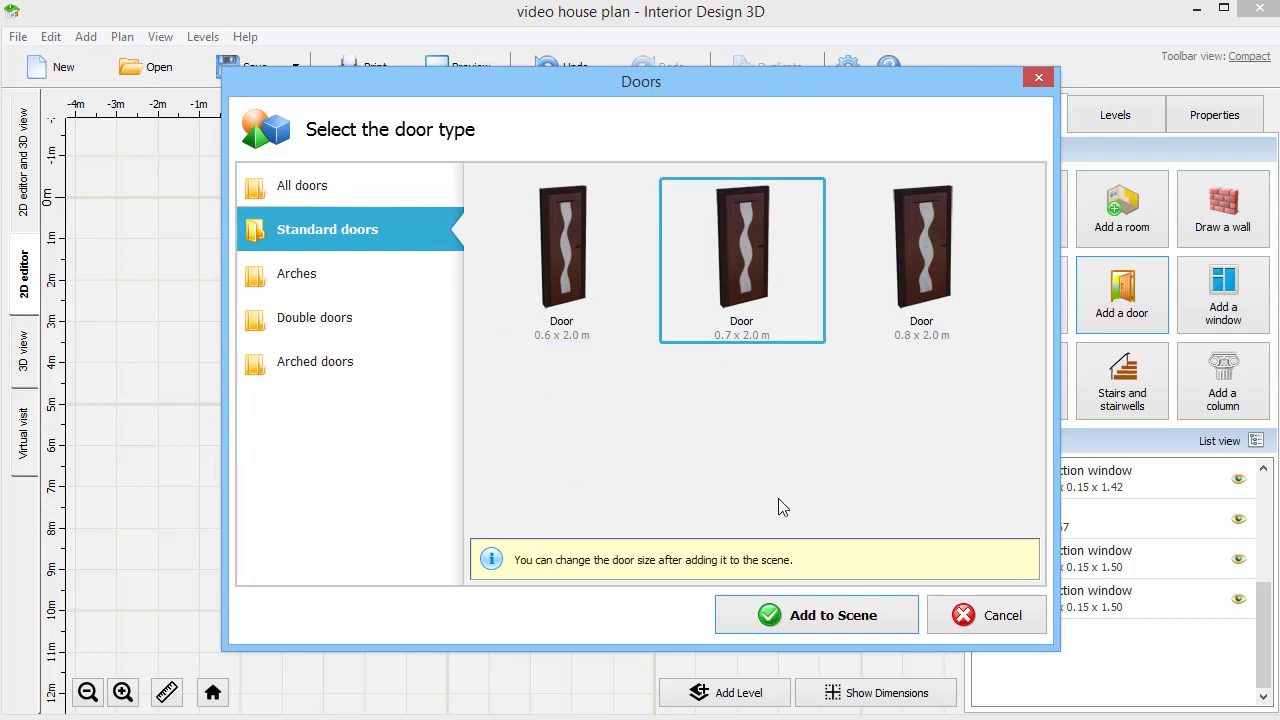
click(830, 612)
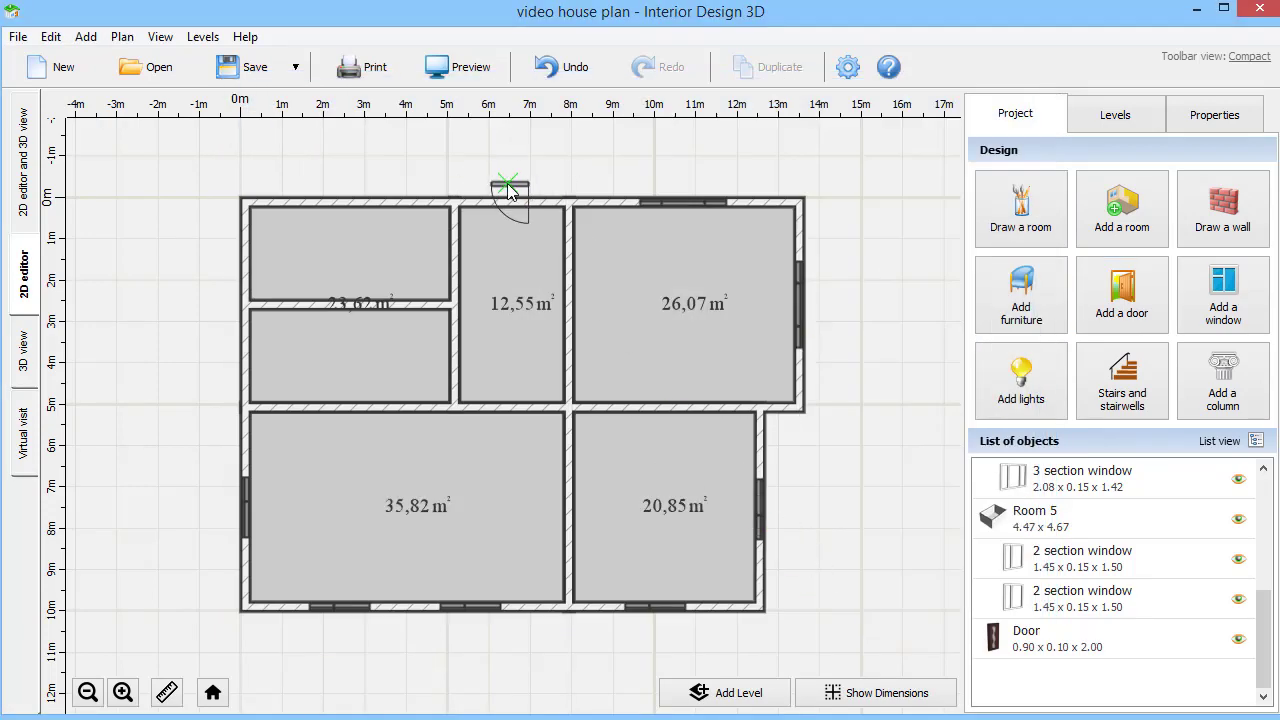
click(506, 206)
Orbit and zoom the 3D view to the door and show its 0.90 x 2.00 m properties.
click(25, 348)
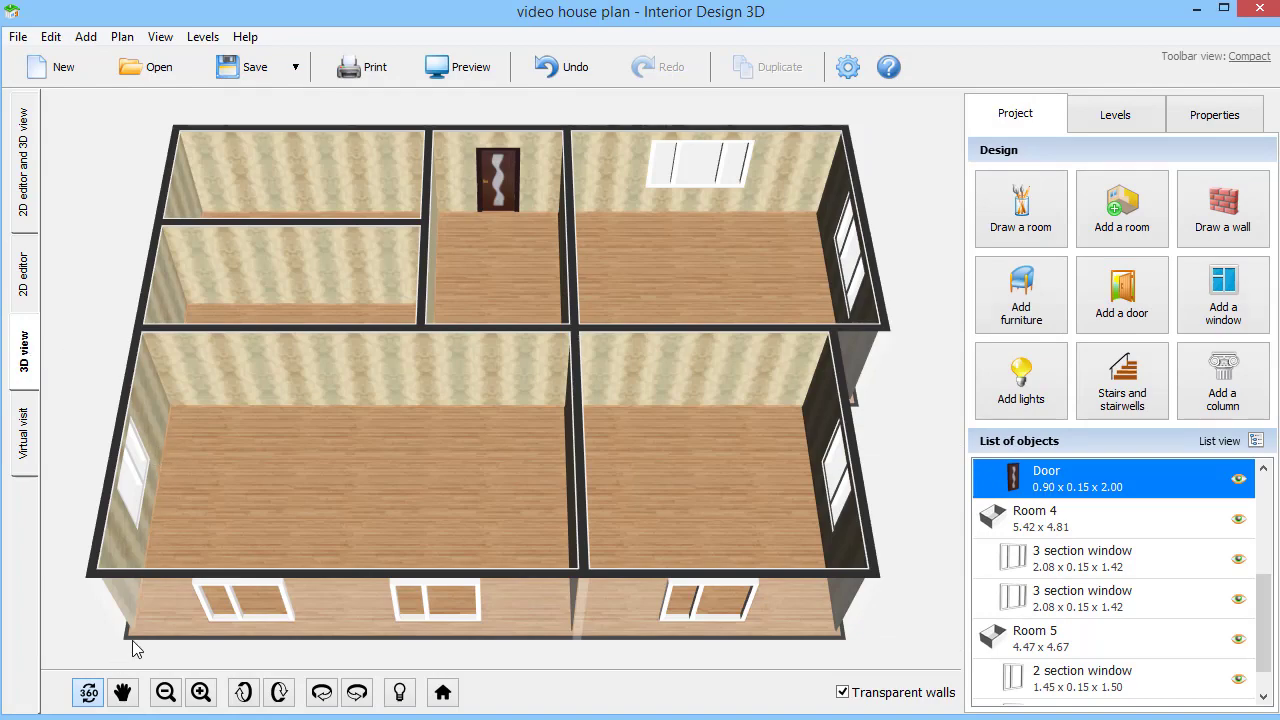
drag(134, 646, 423, 563)
scroll(471, 492, up, 5)
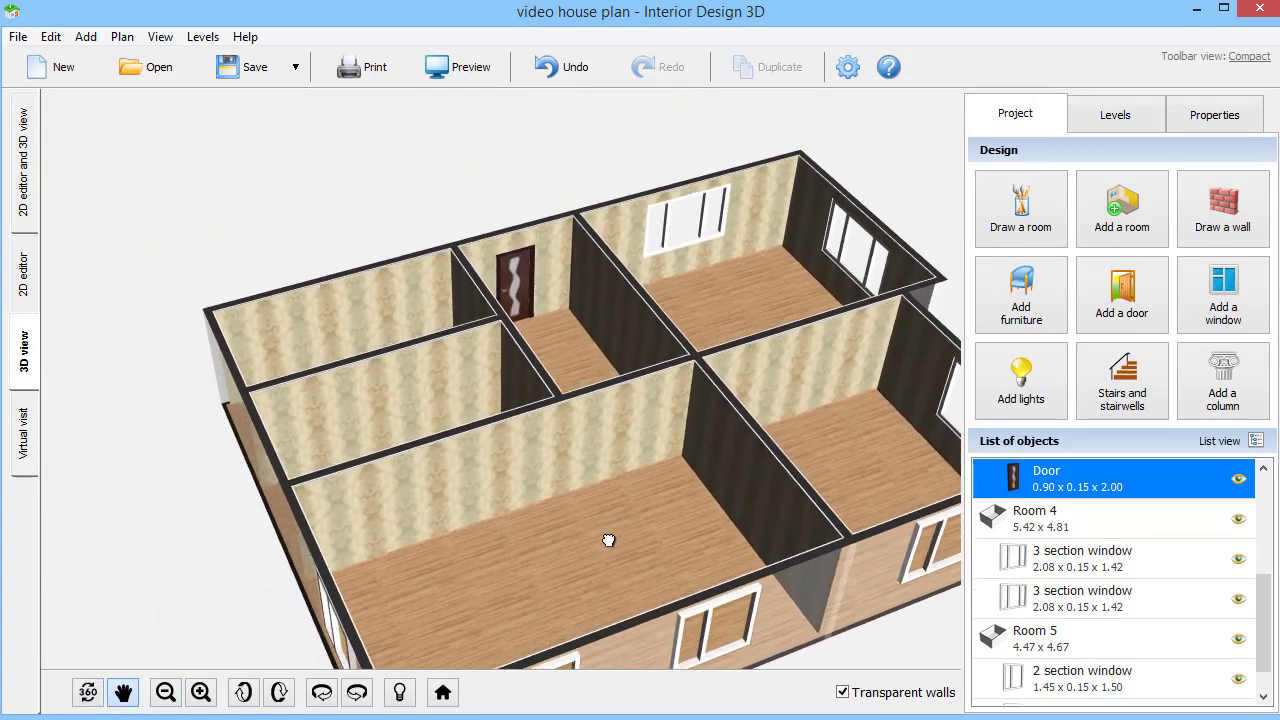
scroll(580, 571, up, 4)
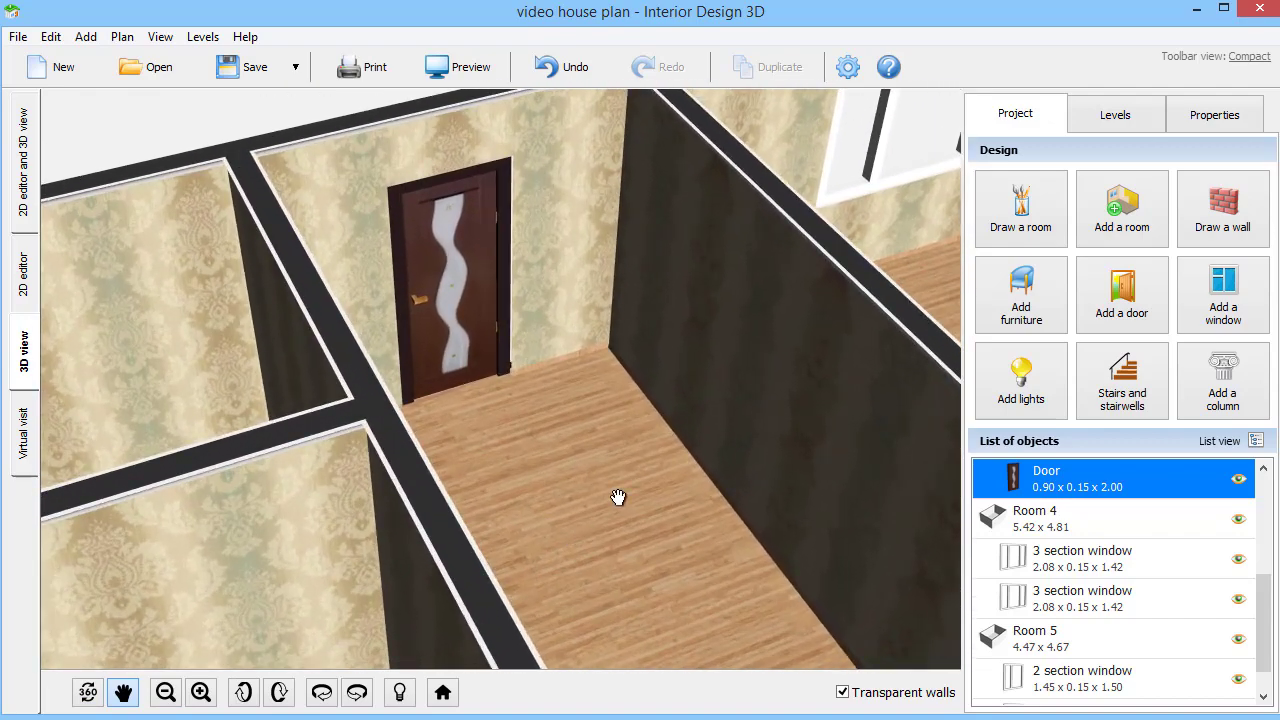
click(88, 692)
scroll(583, 489, up, 3)
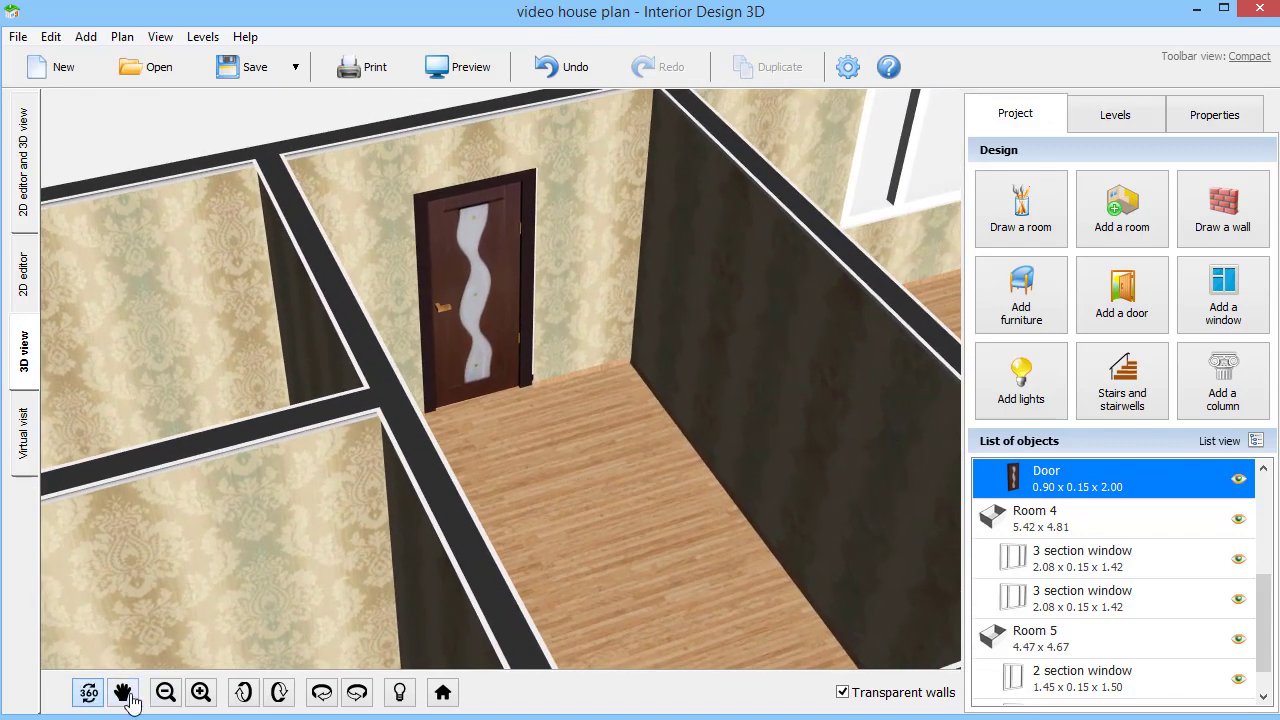
click(123, 692)
drag(537, 531, 520, 554)
click(1219, 120)
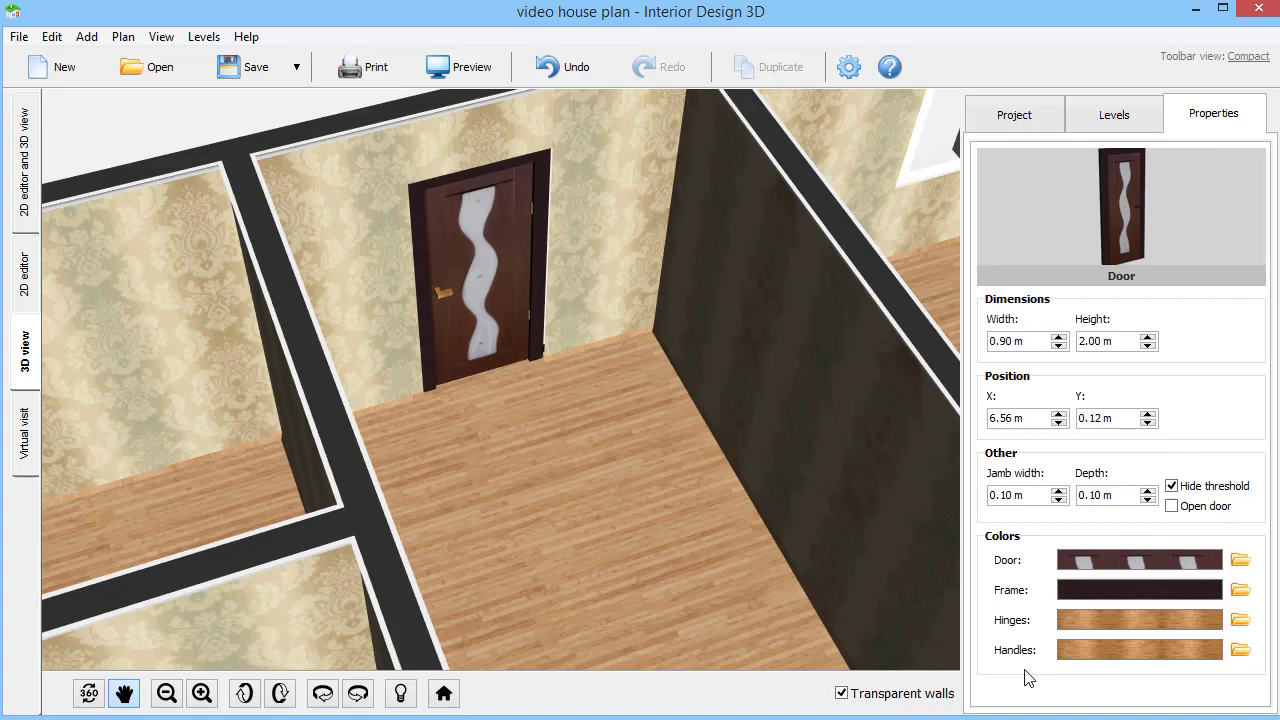
Apply a dark studded material to the outer door's leaf.
click(1240, 560)
drag(1056, 428, 1054, 327)
click(790, 280)
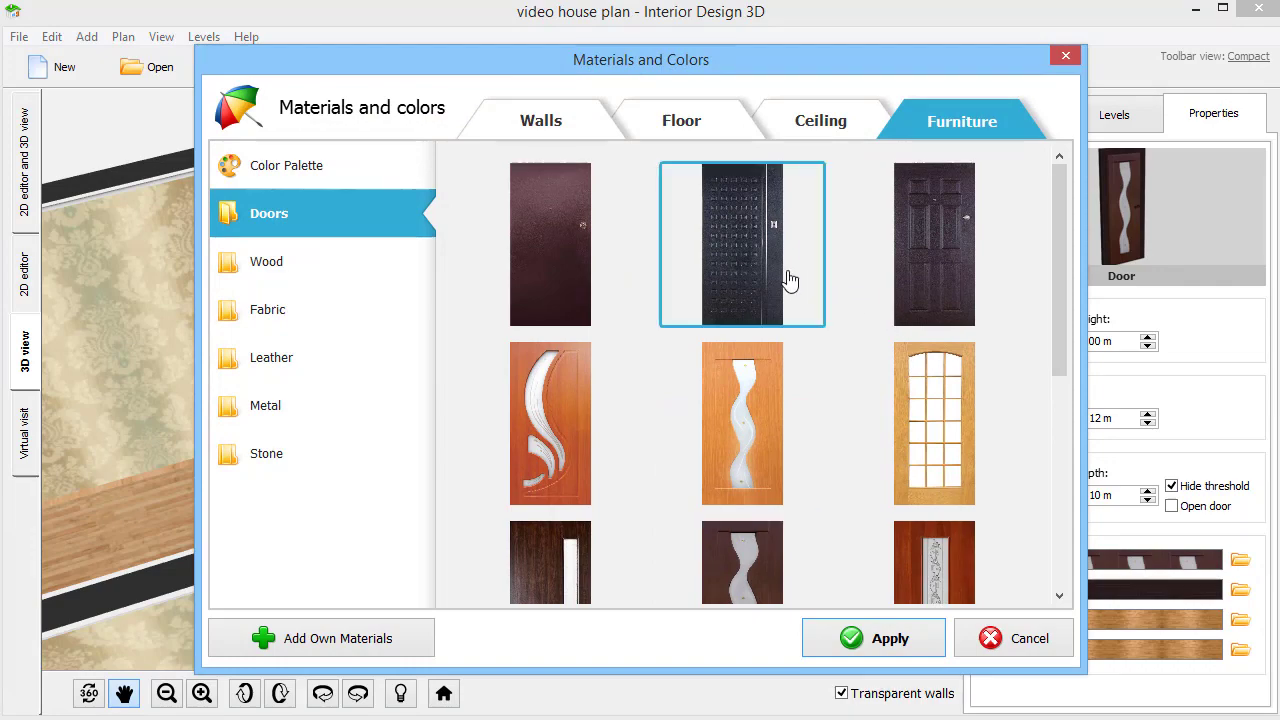
click(886, 640)
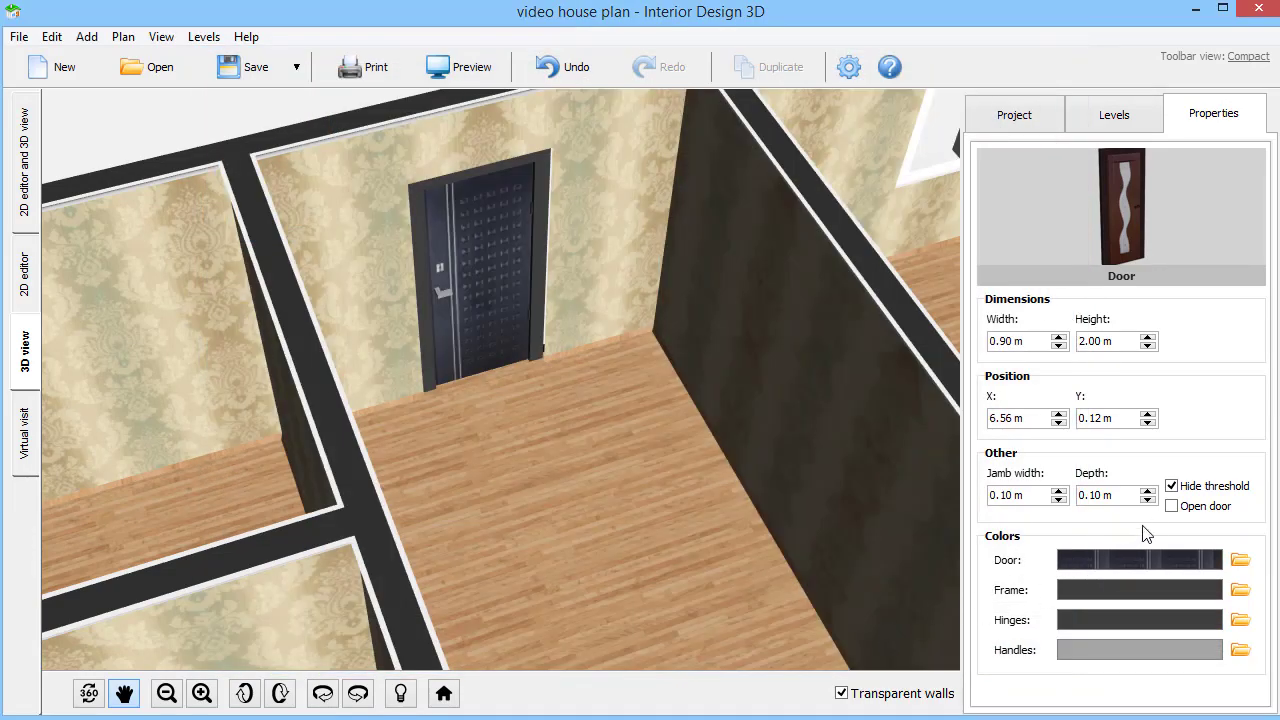
Show the door open and flip its swing to open outward in the 2D plan.
click(1172, 507)
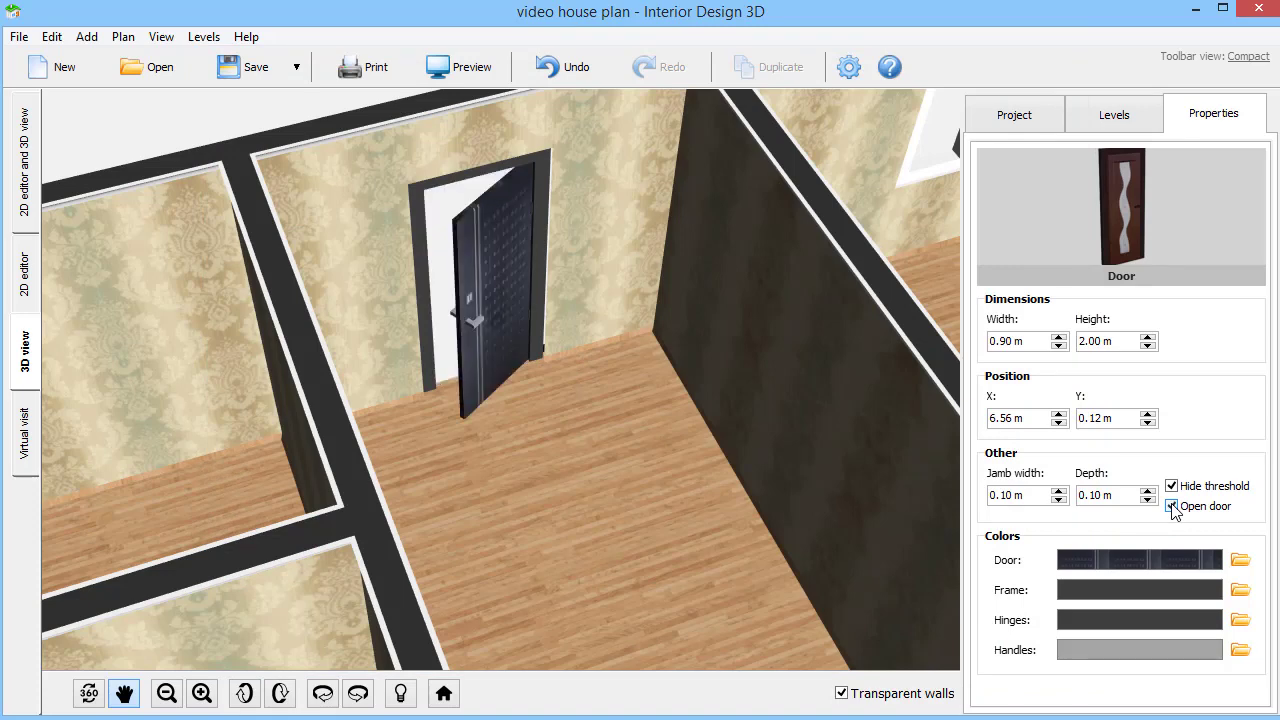
click(31, 303)
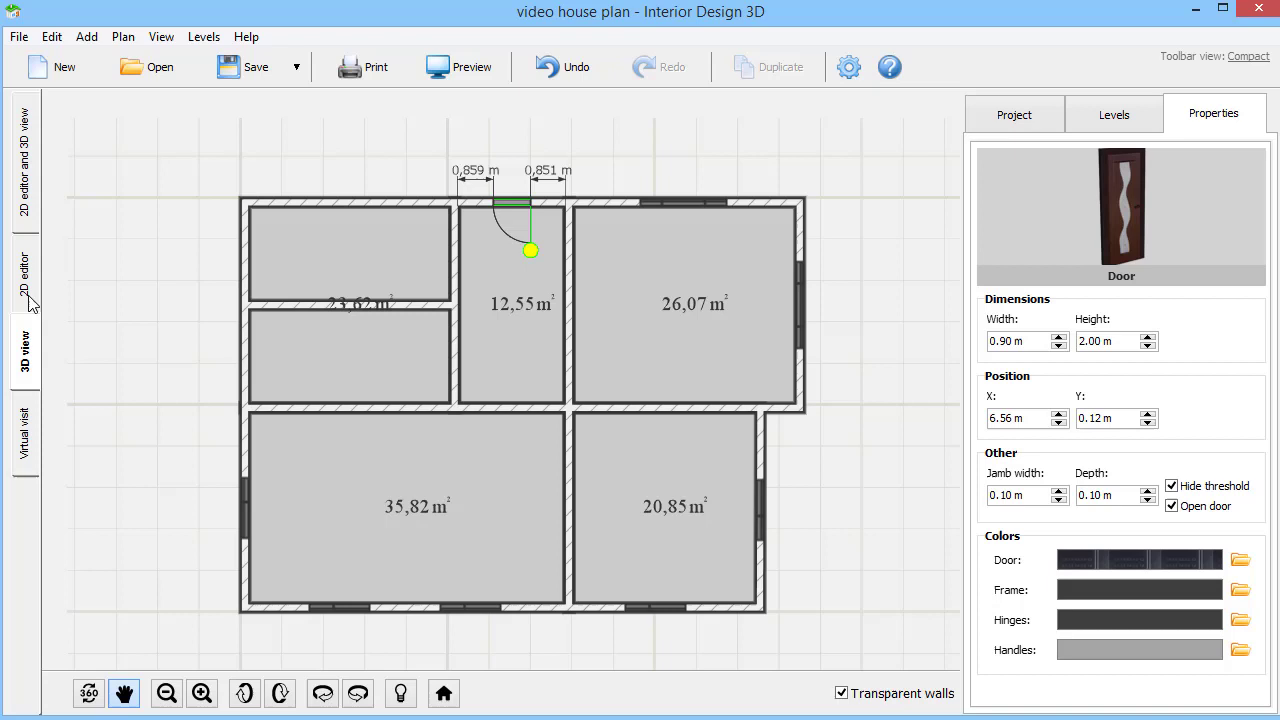
mouse_move(530, 252)
mouse_down()
mouse_move(495, 255)
mouse_move(505, 190)
mouse_move(531, 234)
mouse_up()
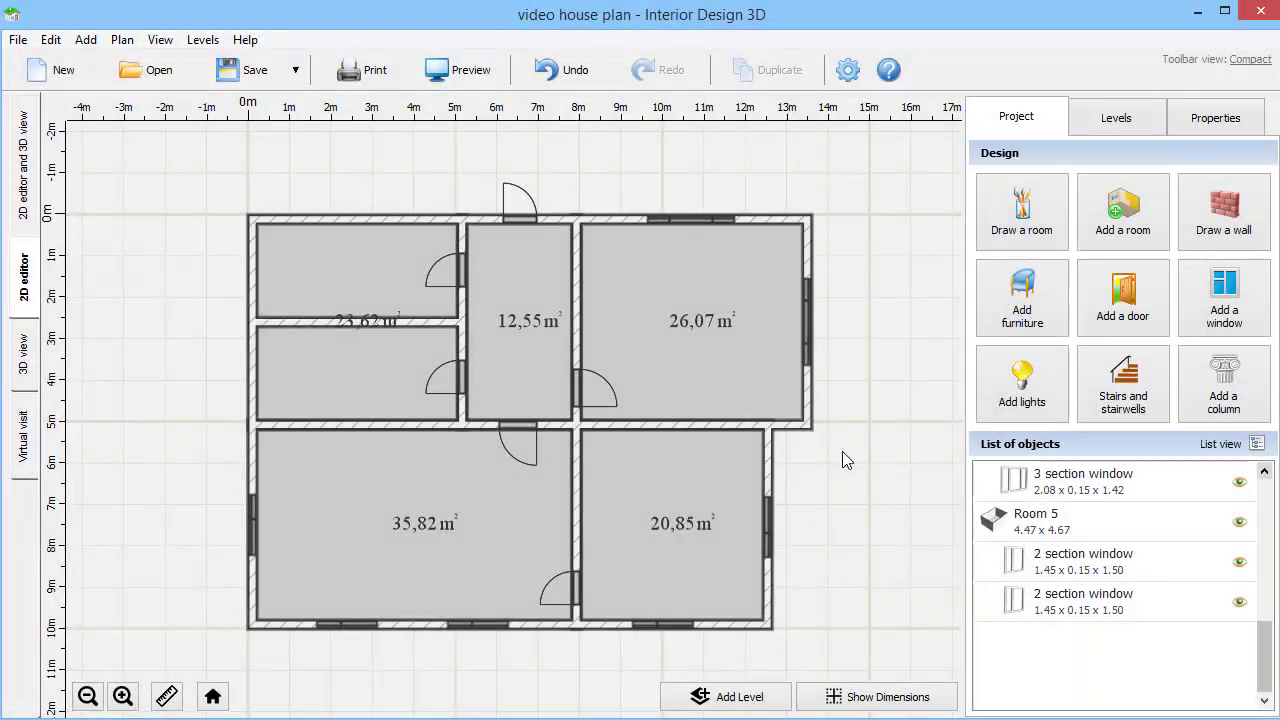
Add straight stairs to the 20,85 m² room and view them in 3D.
click(1118, 400)
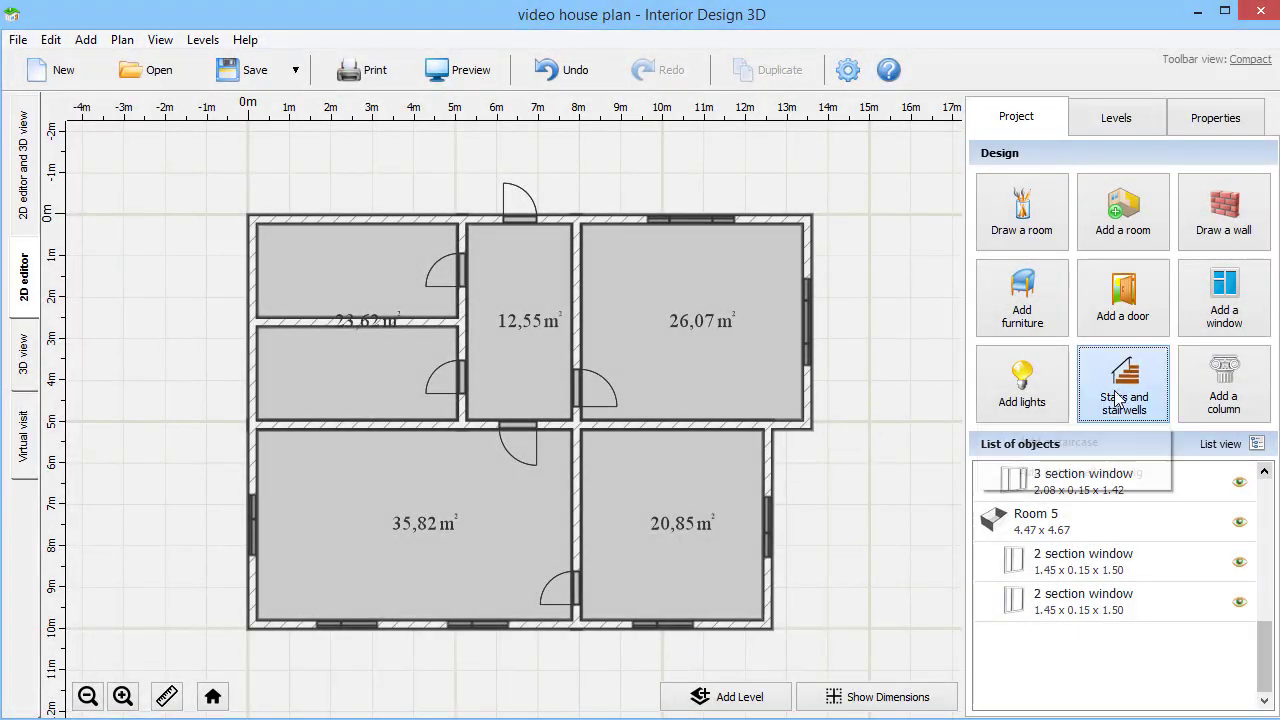
click(1114, 437)
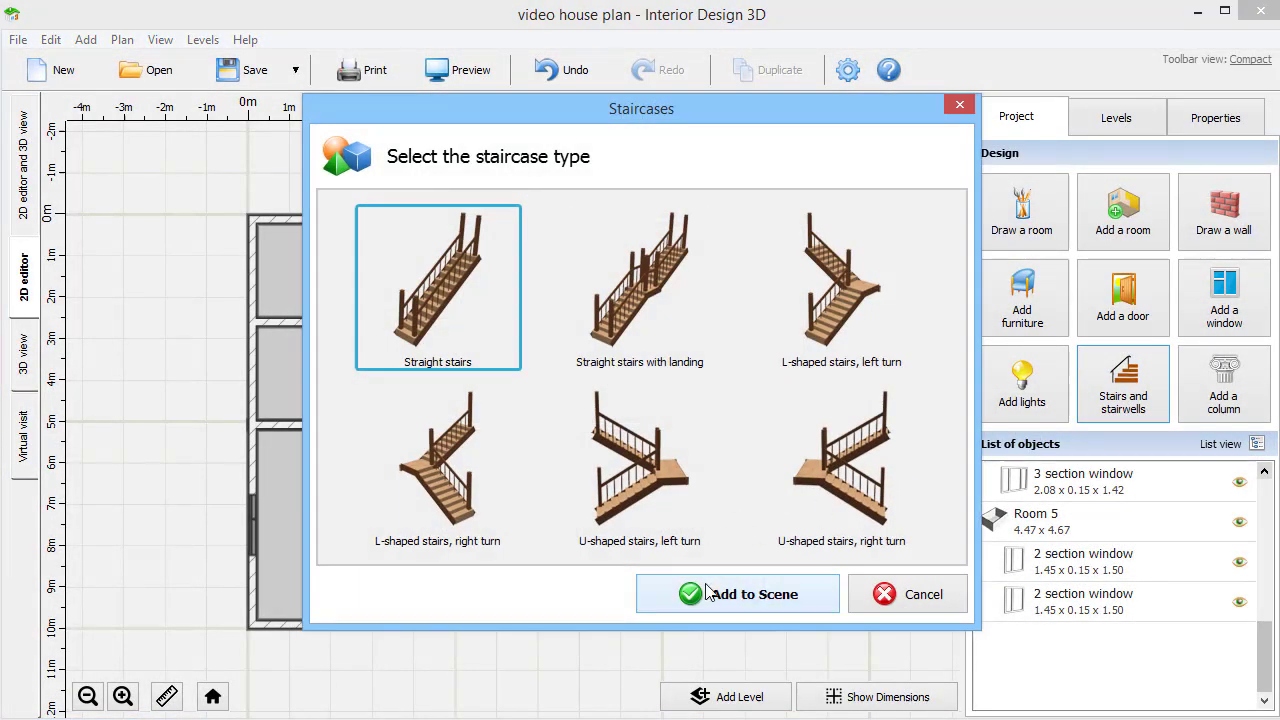
click(707, 594)
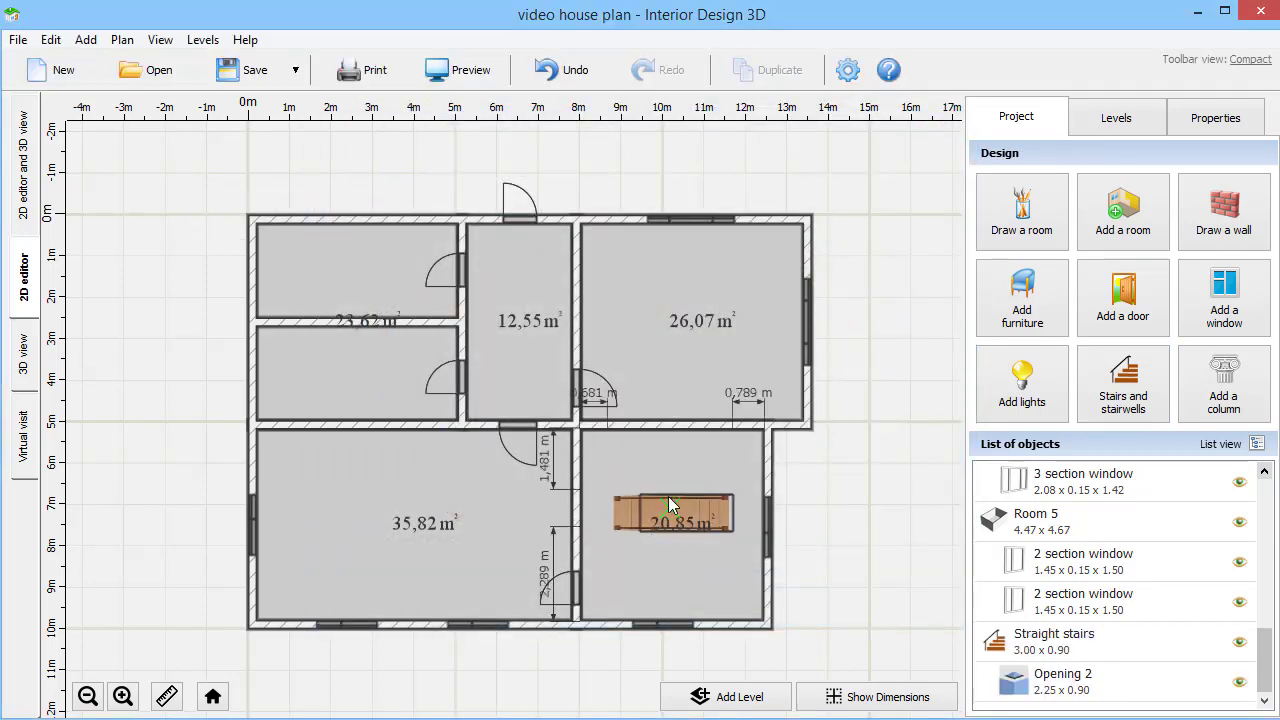
click(686, 458)
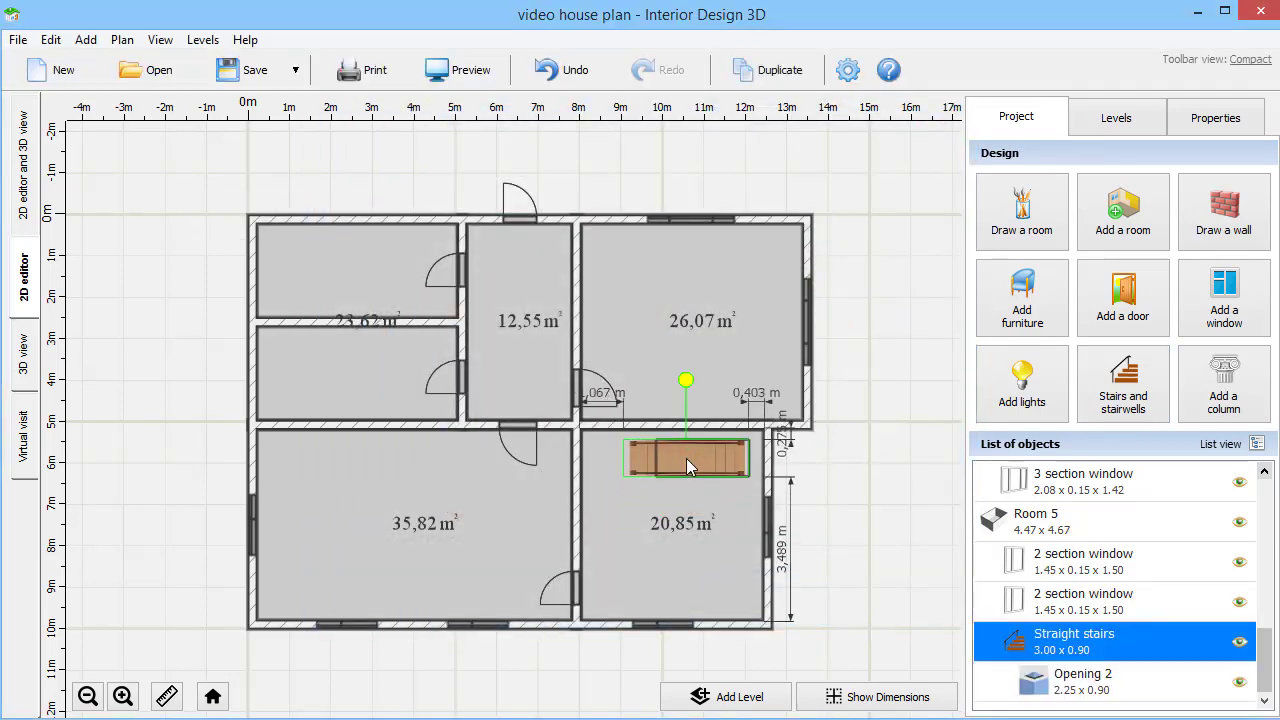
click(24, 355)
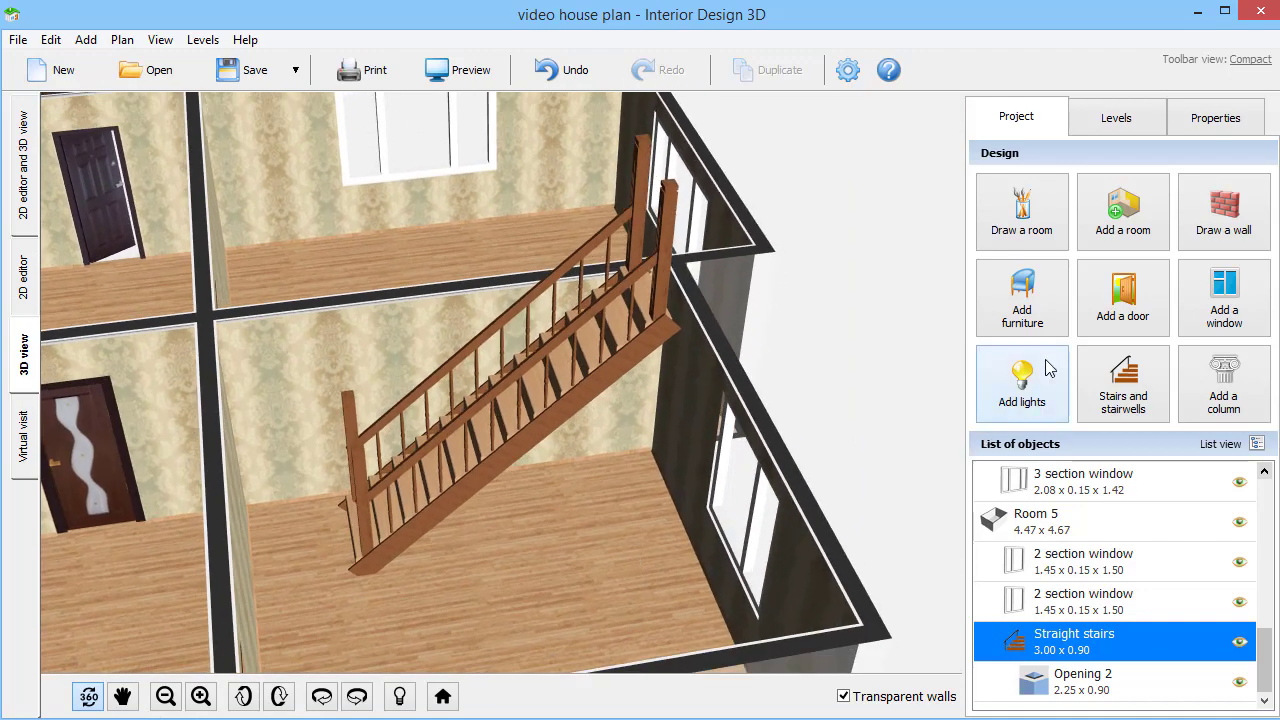
Set the staircase to a 2.77 m total rise, 3.48 m length and 10 steps.
click(1220, 116)
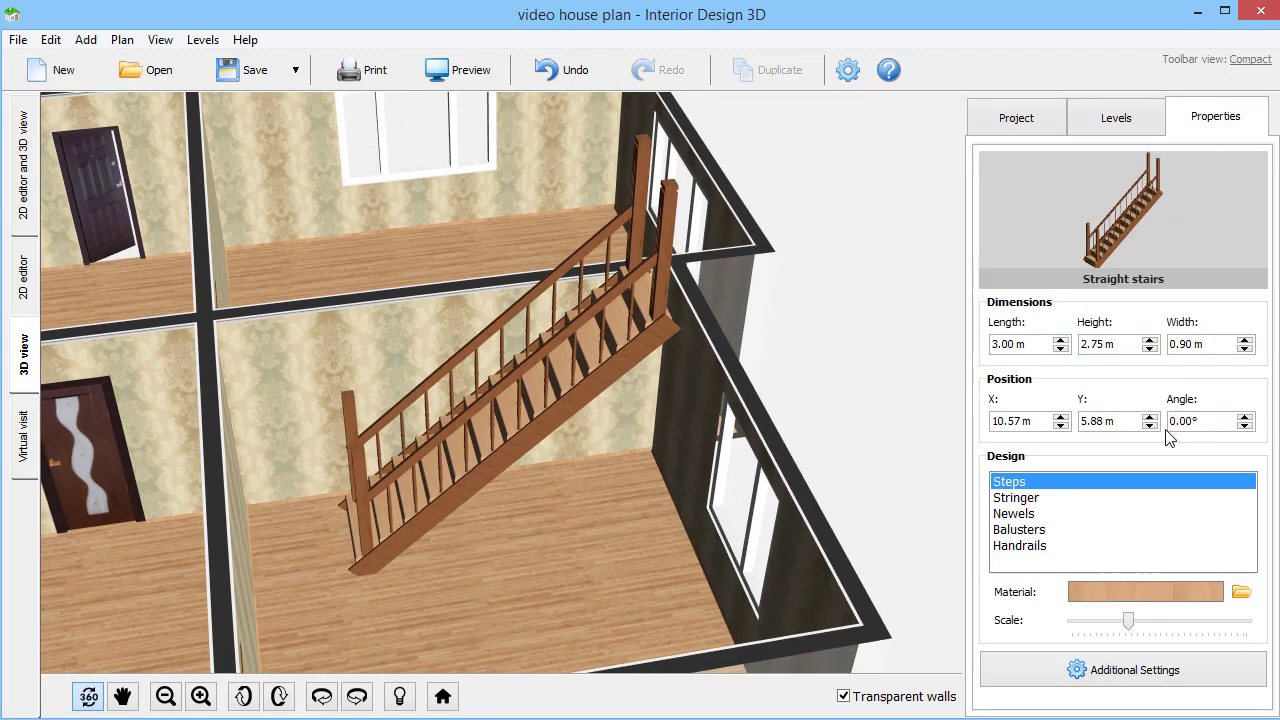
click(1078, 670)
click(569, 211)
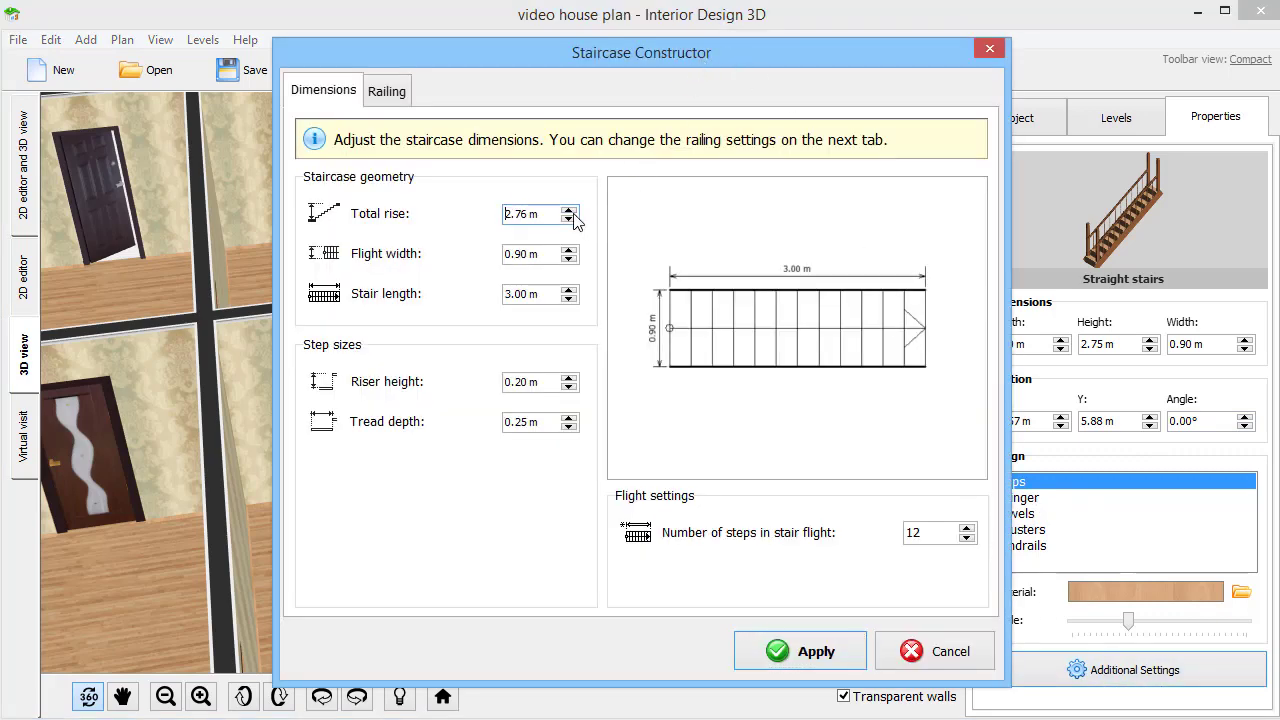
click(569, 211)
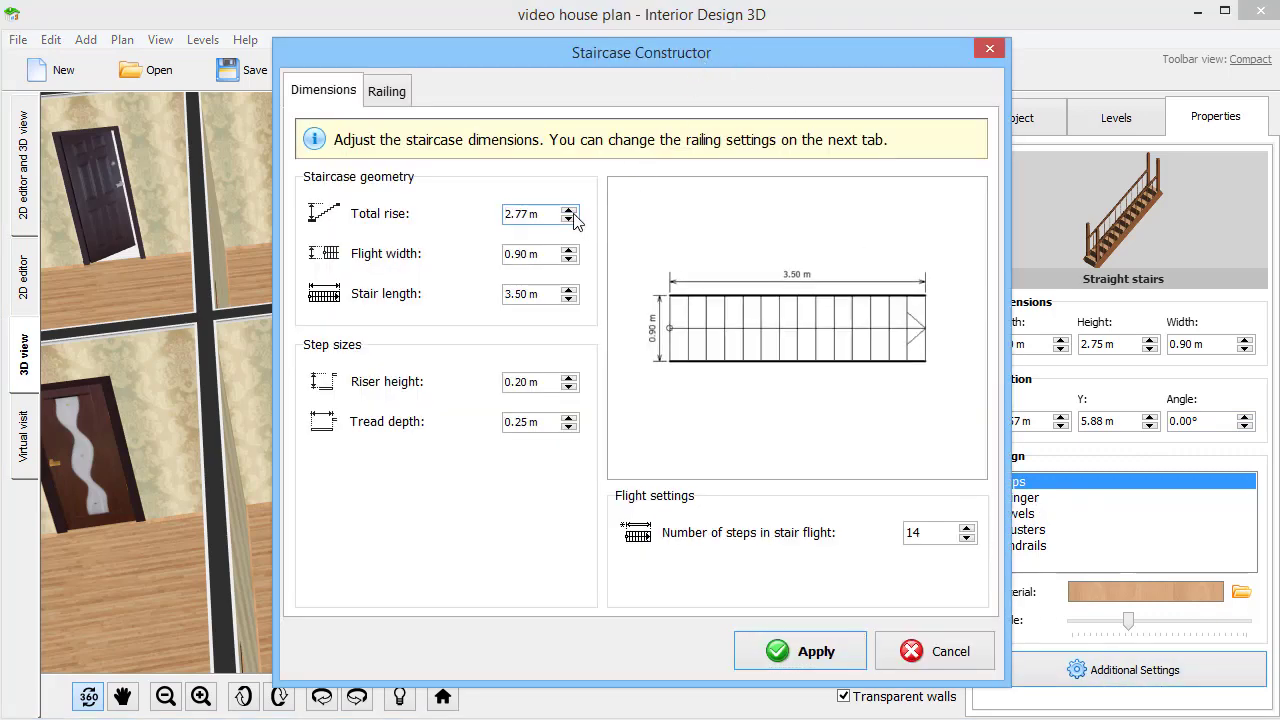
click(572, 300)
click(572, 300)
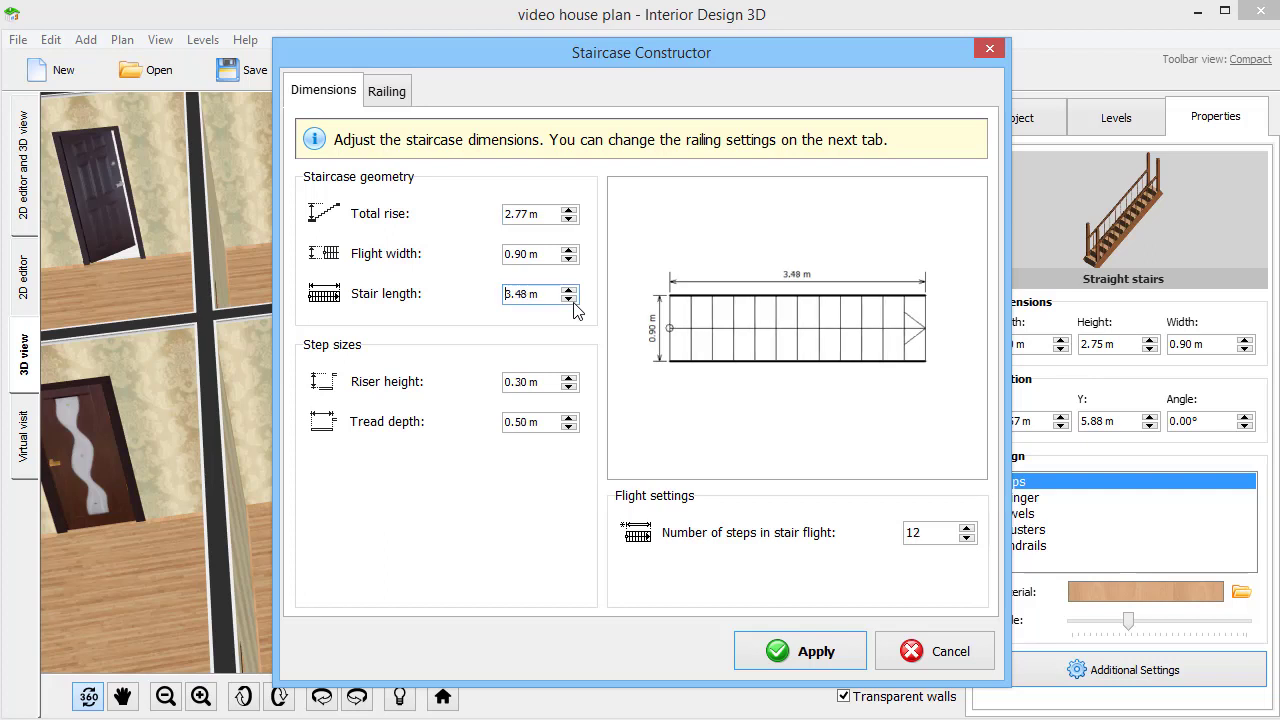
click(967, 538)
click(967, 538)
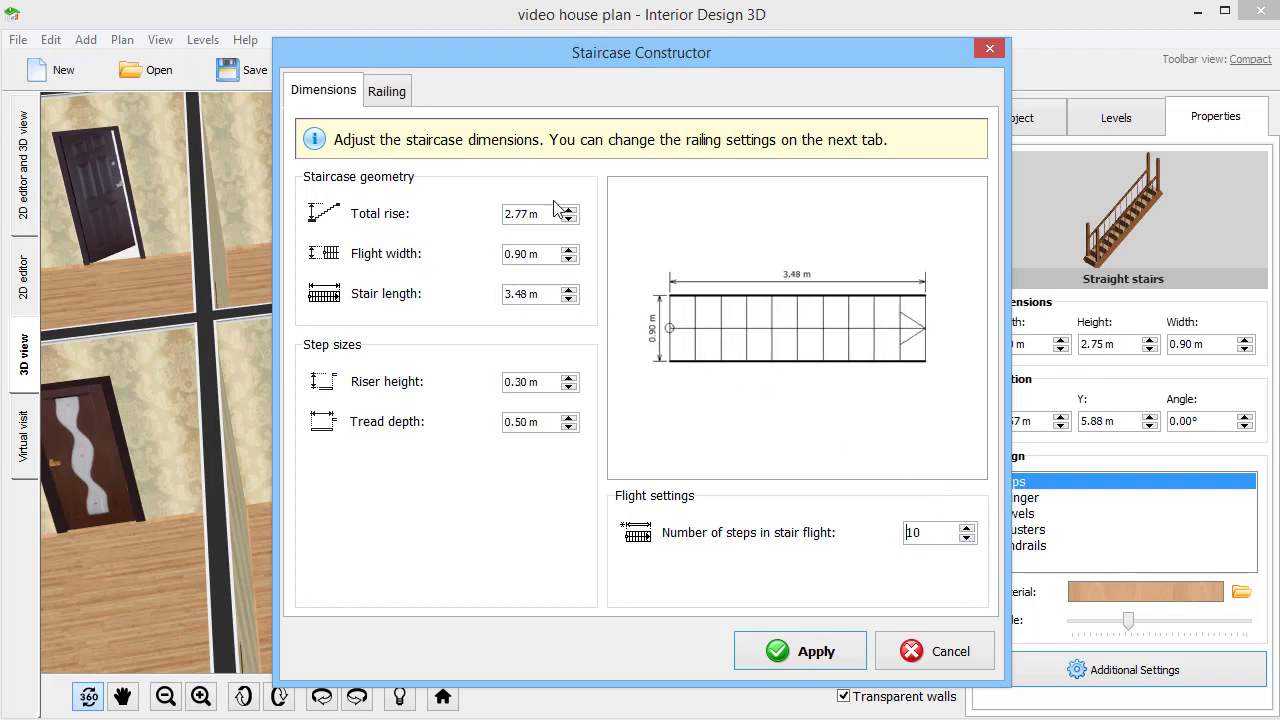
Place balusters on every other step, keep both handrails, and apply the new design.
click(388, 91)
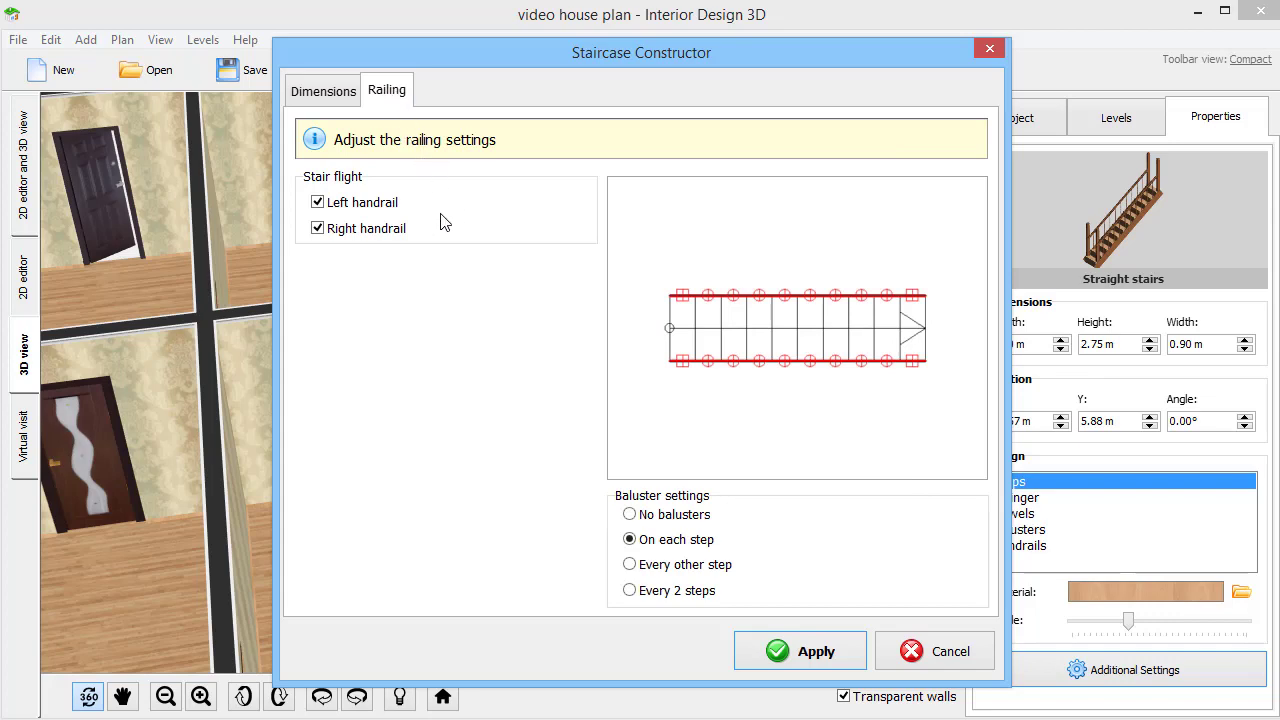
click(317, 229)
click(317, 229)
click(629, 564)
click(777, 652)
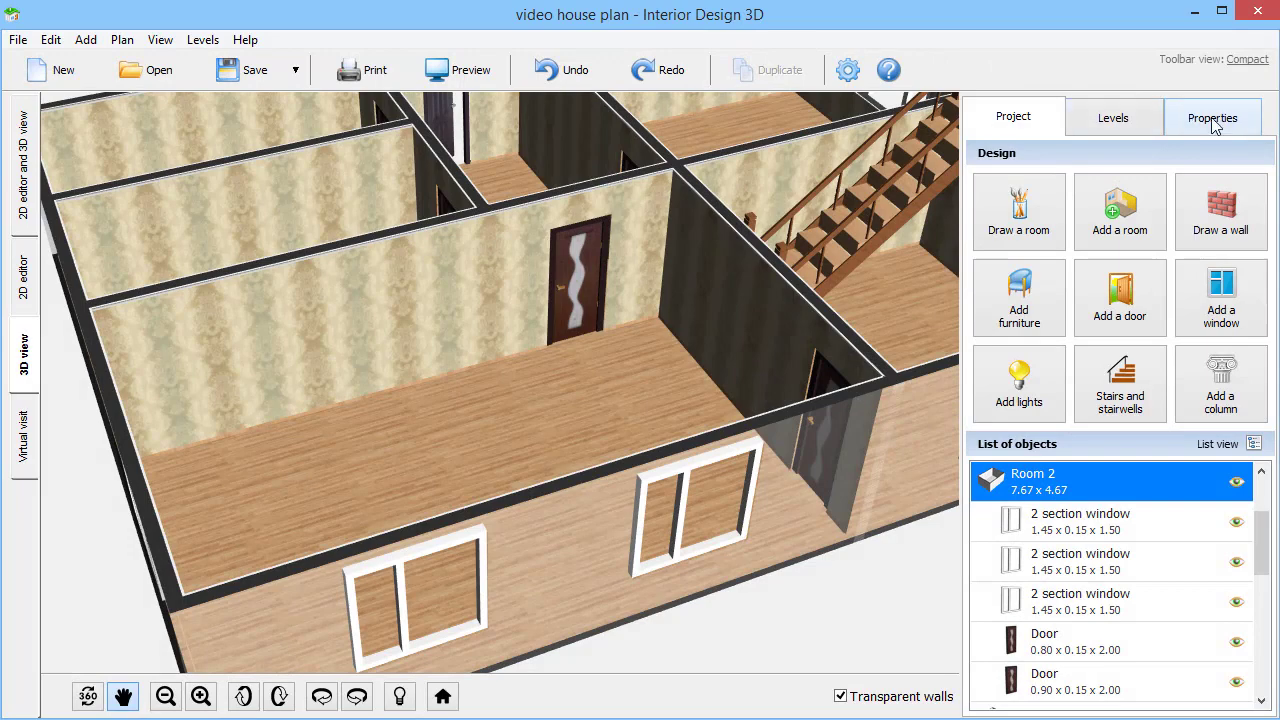
Apply the floral vine wallpaper to Room 2's interior walls and rescale it to a finer pattern.
click(1212, 119)
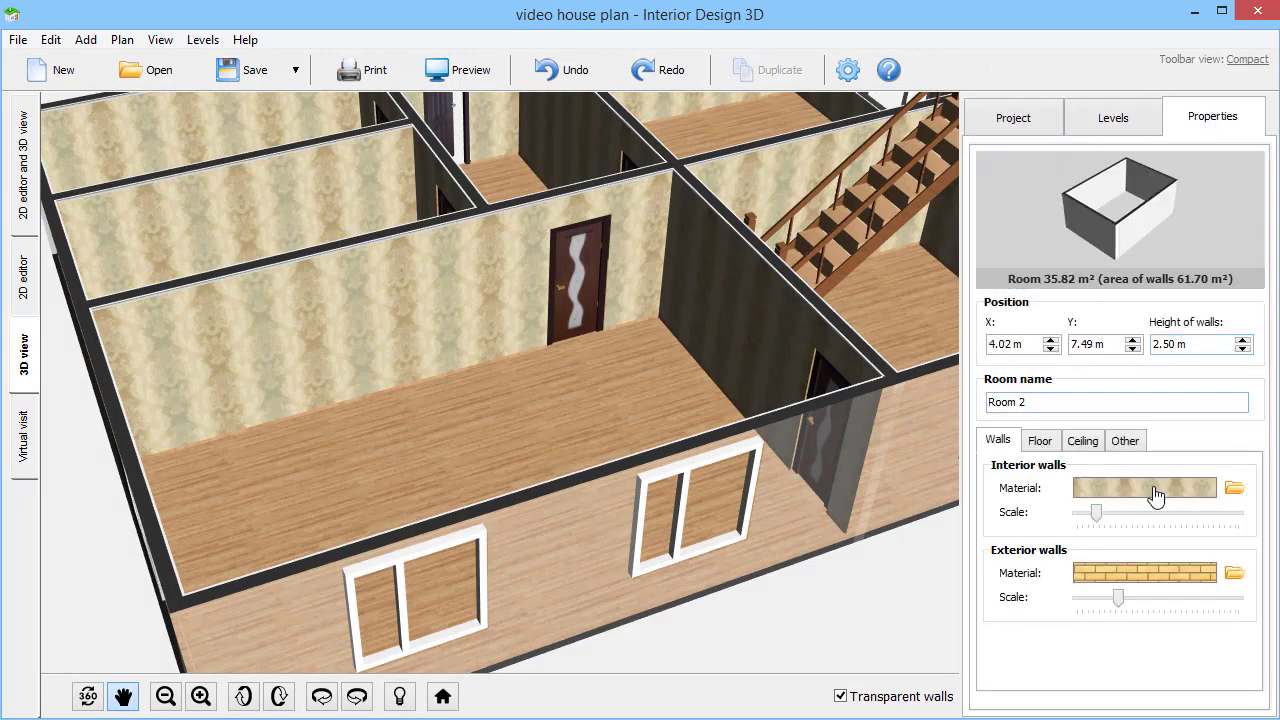
click(1234, 488)
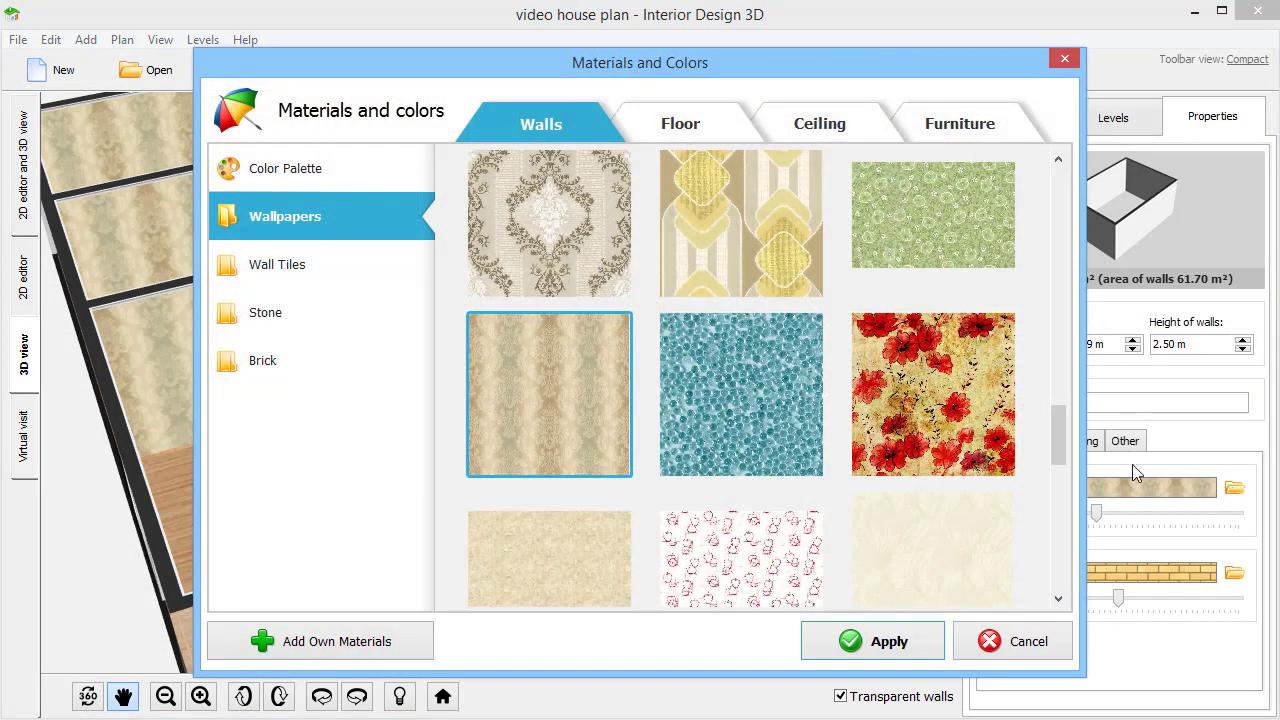
click(334, 277)
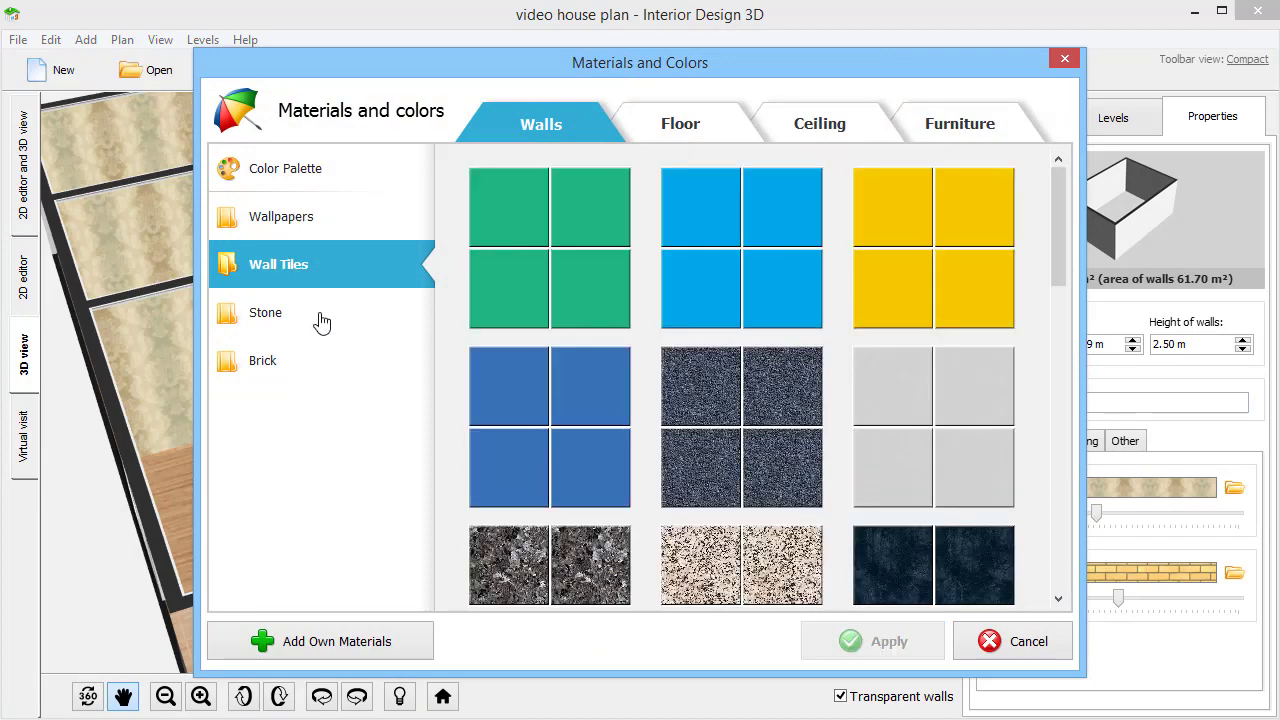
click(321, 321)
click(326, 230)
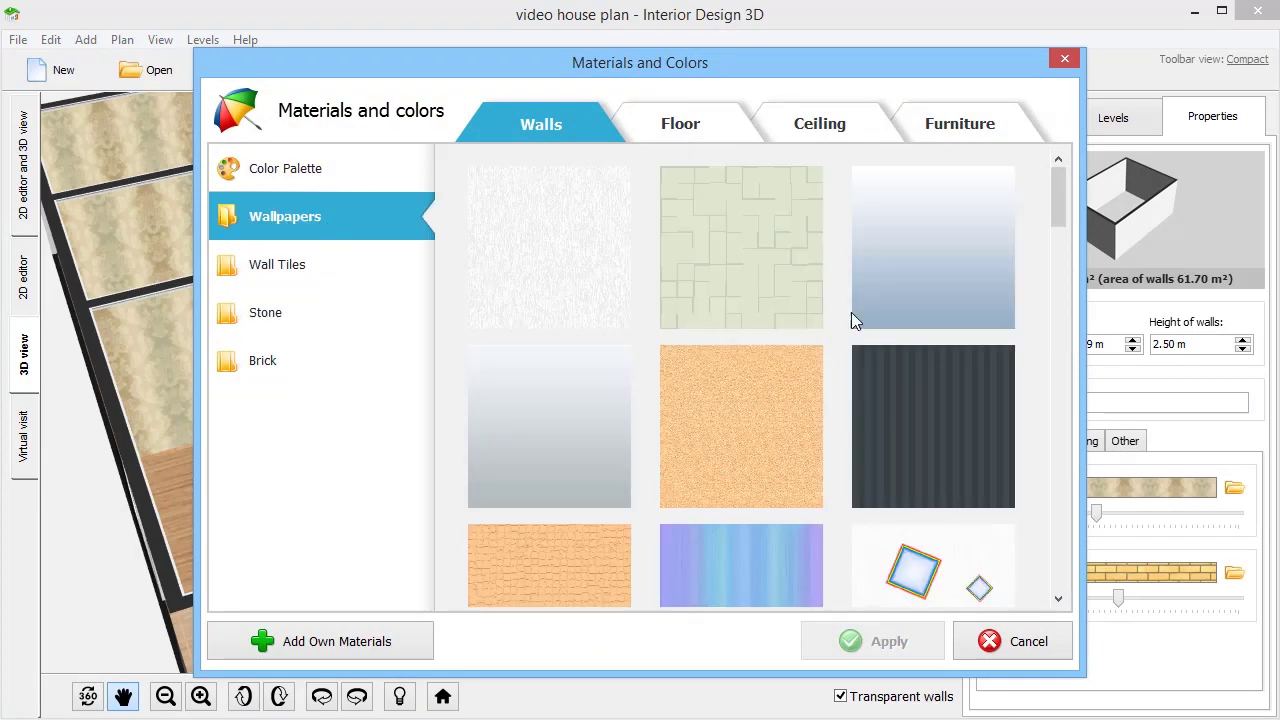
drag(1060, 183, 1046, 388)
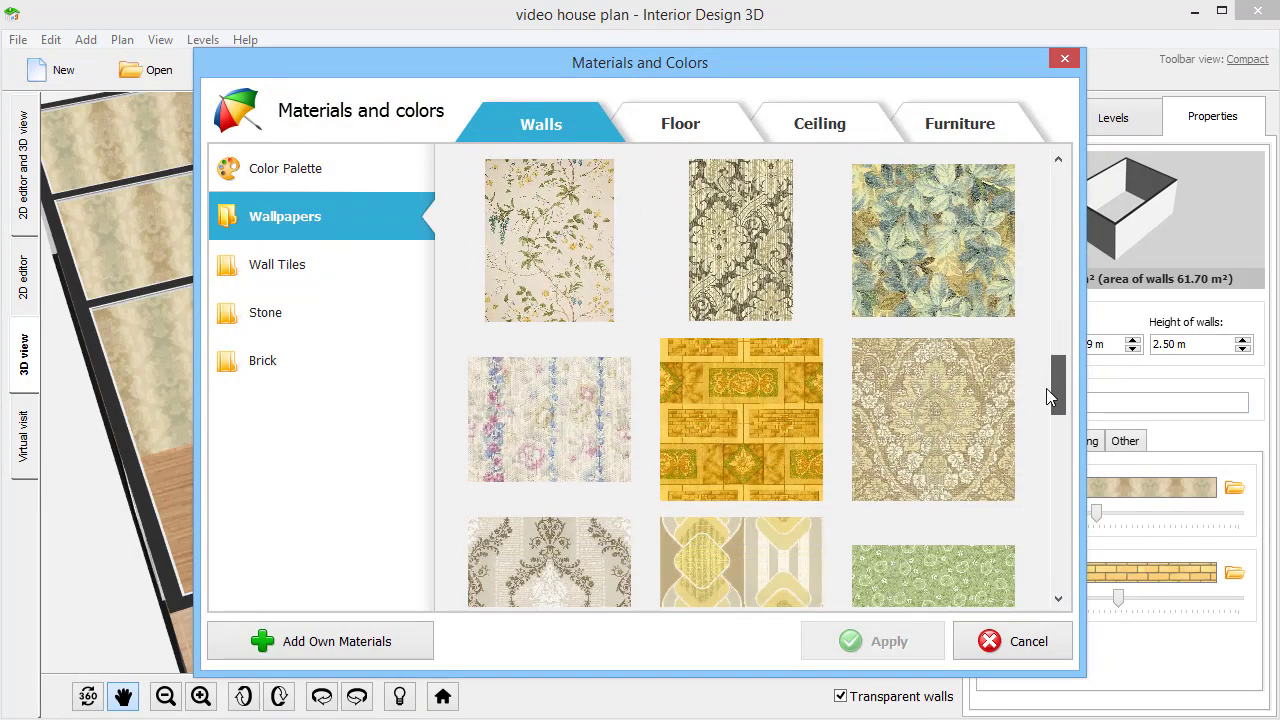
double_click(549, 286)
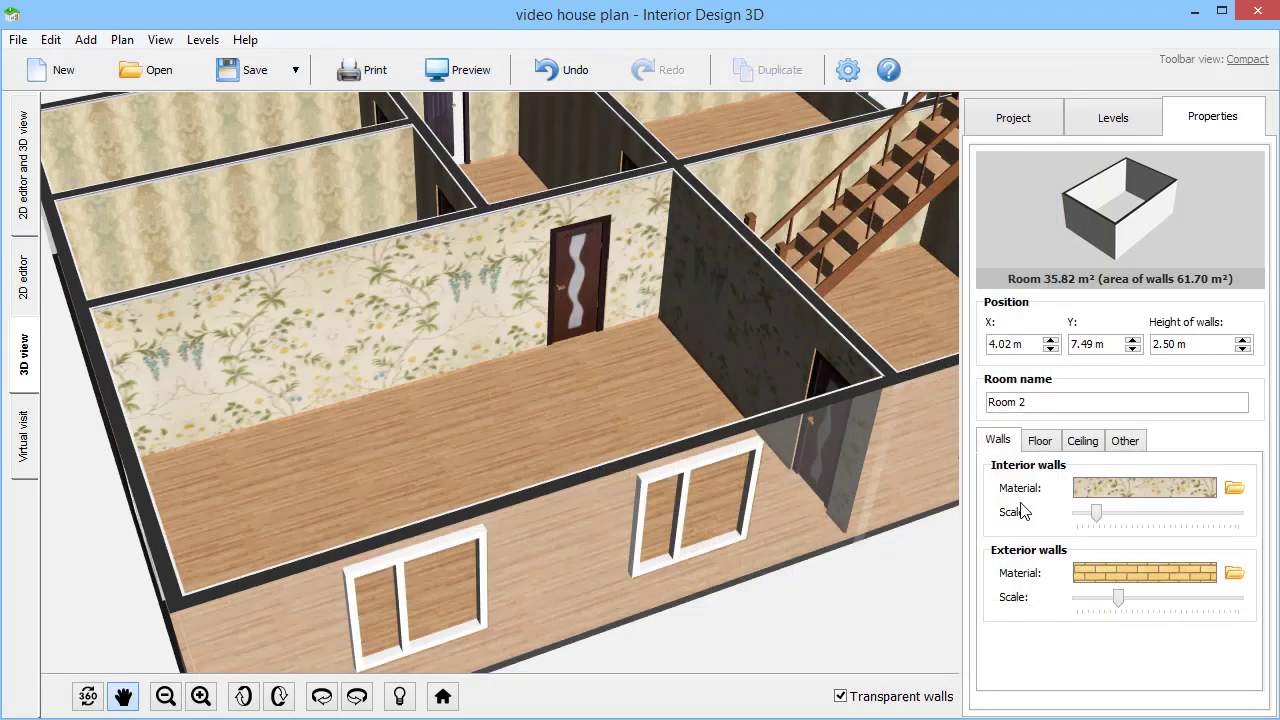
drag(1097, 510, 1119, 516)
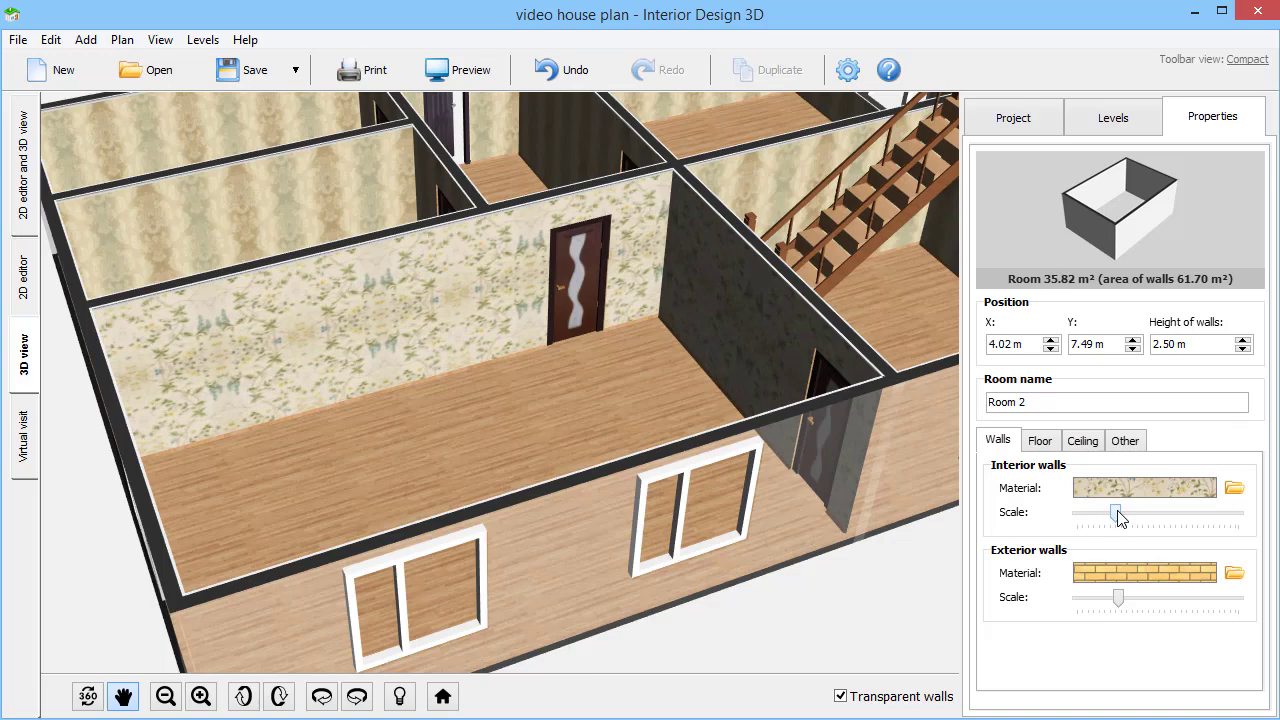
Lay light oak parquet on Room 2's floor and adjust the plank scale with the slider.
click(1048, 448)
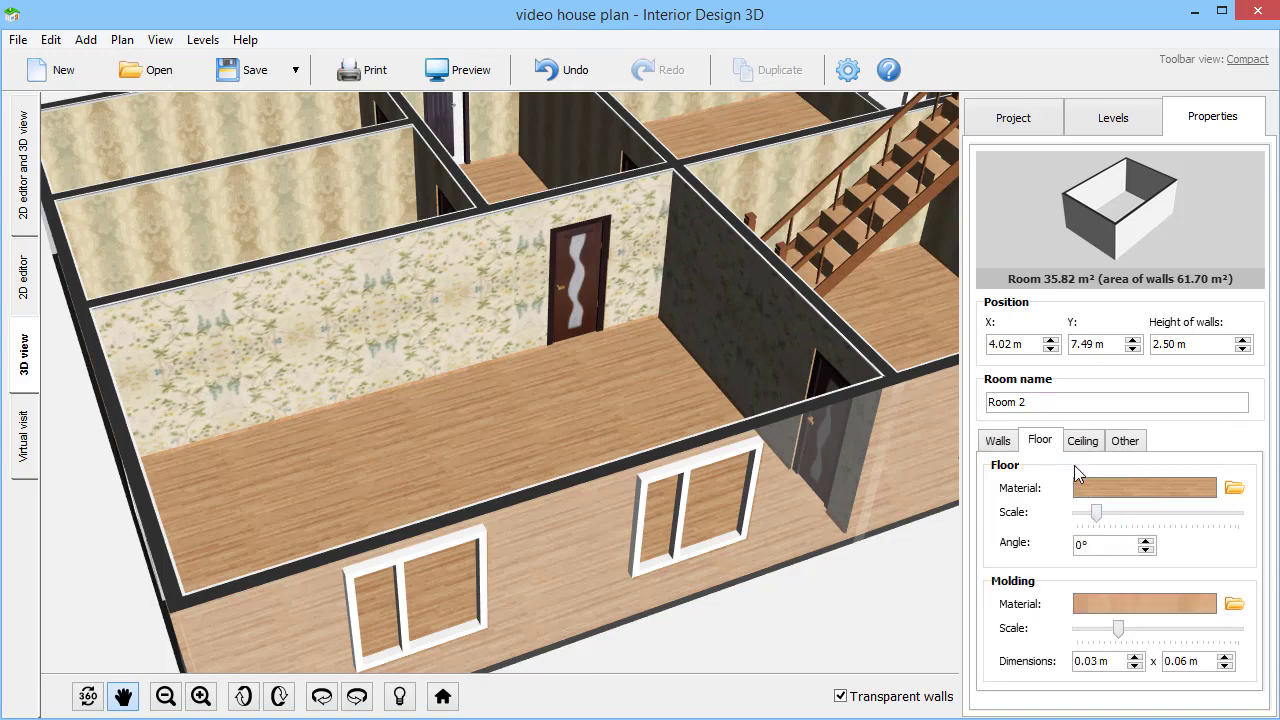
click(1233, 490)
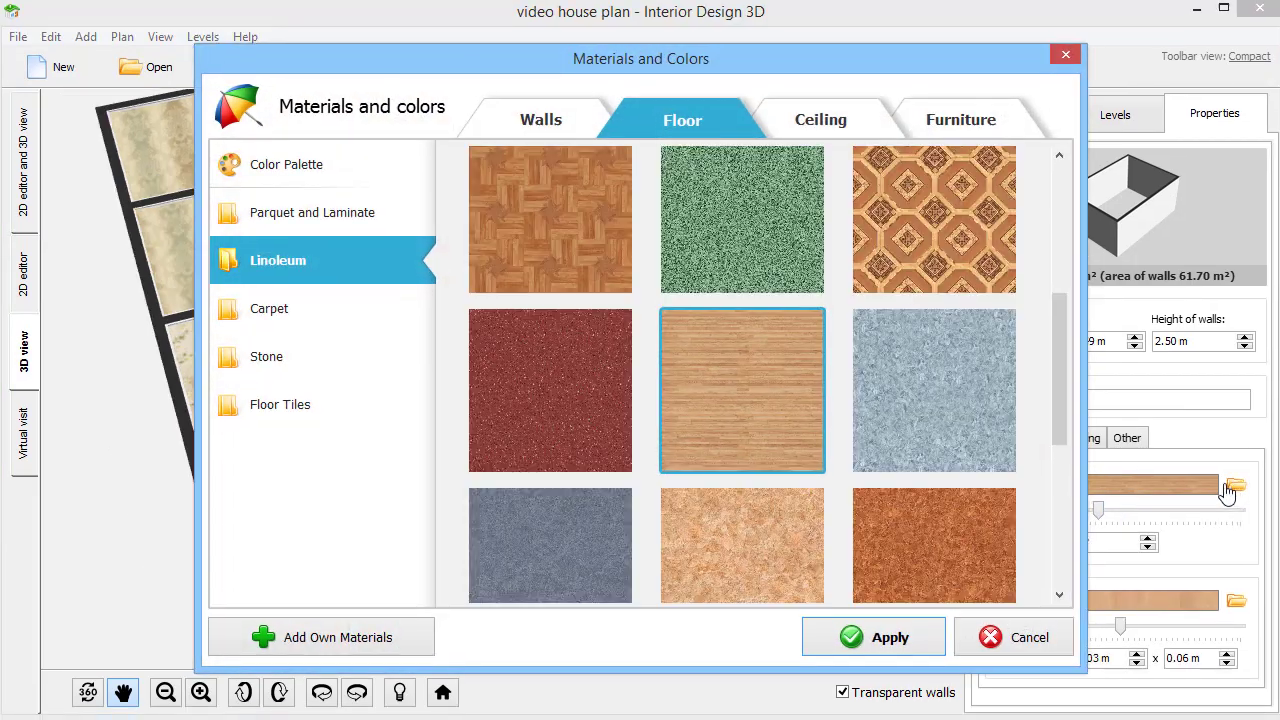
click(363, 216)
click(282, 356)
click(281, 408)
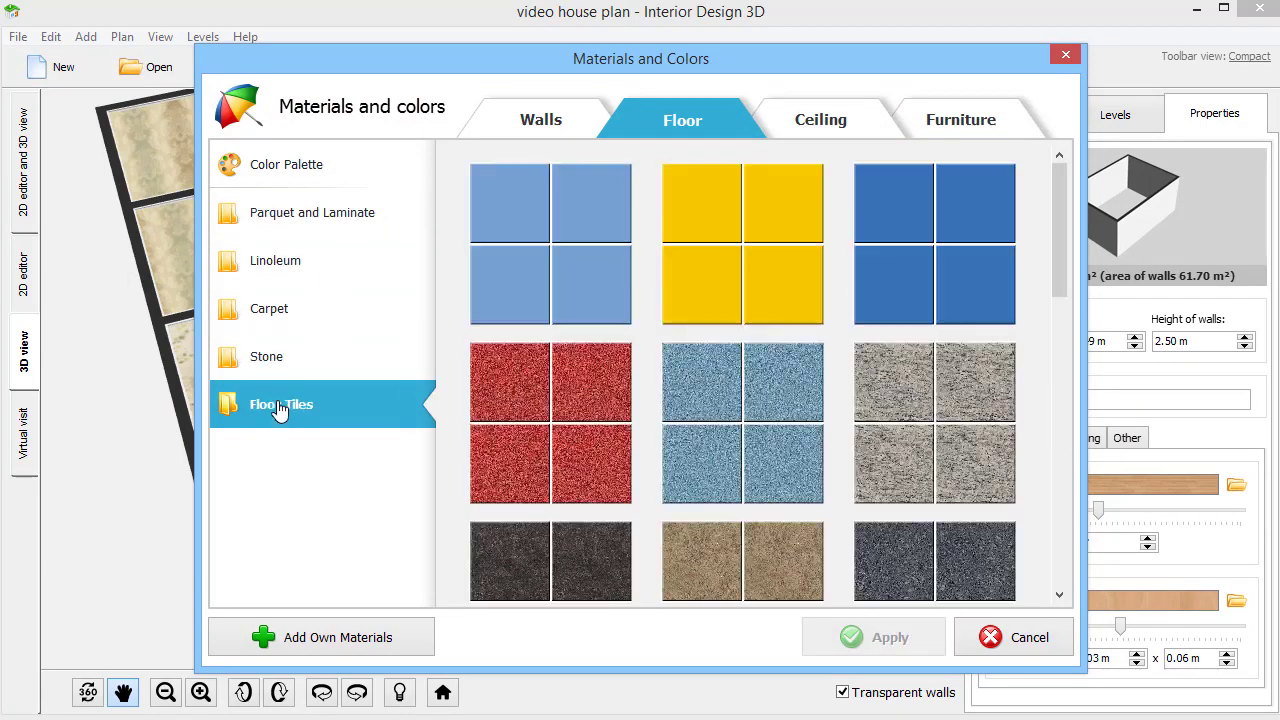
click(312, 222)
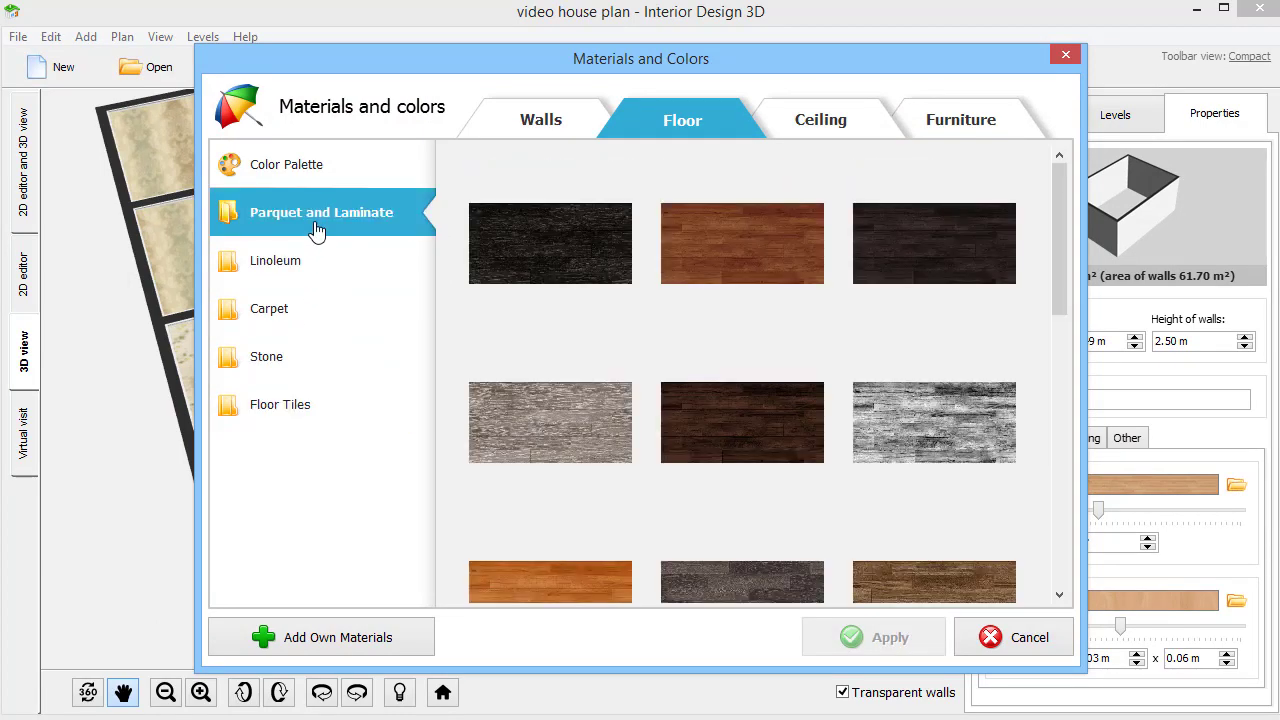
drag(1056, 268, 1062, 447)
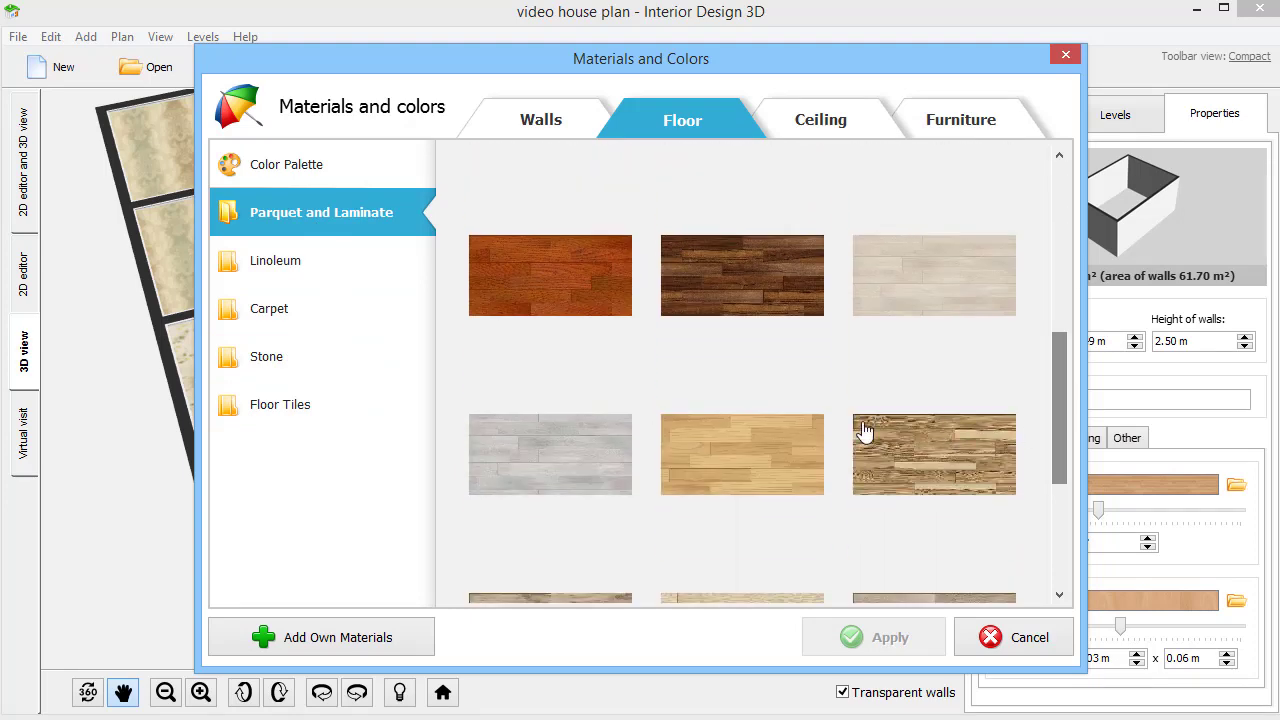
click(757, 451)
click(862, 634)
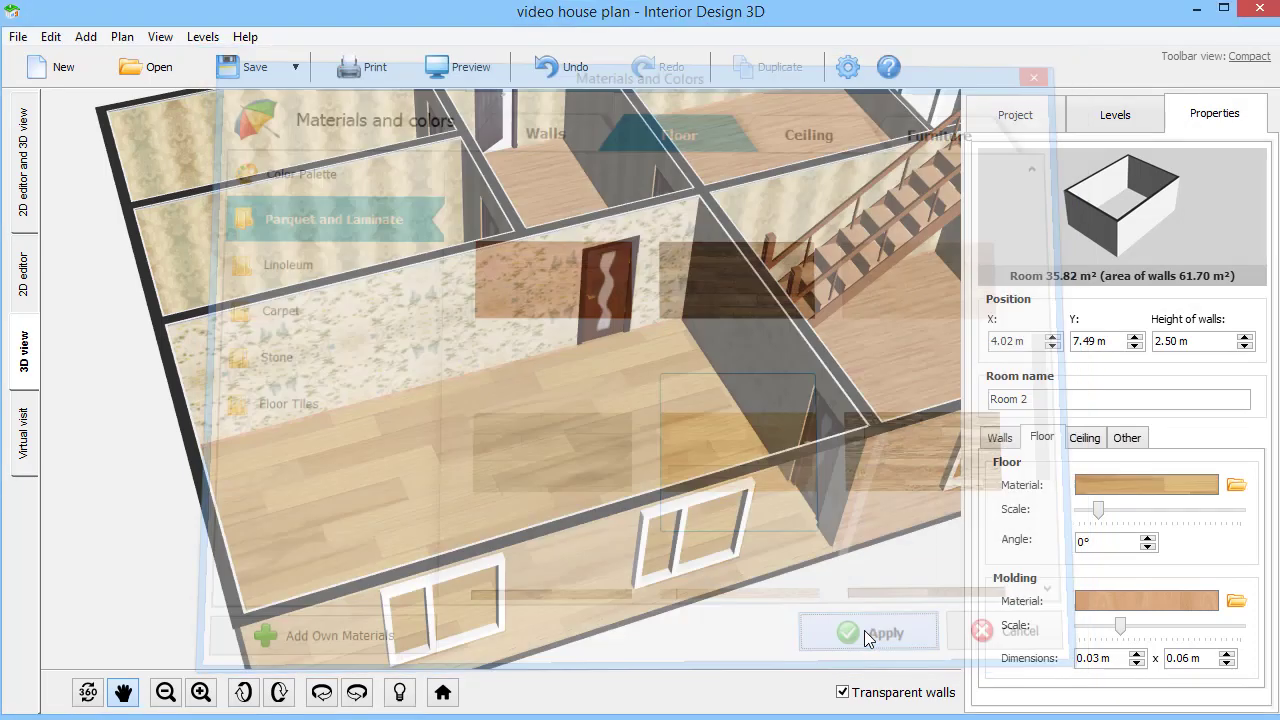
drag(1105, 516, 1163, 516)
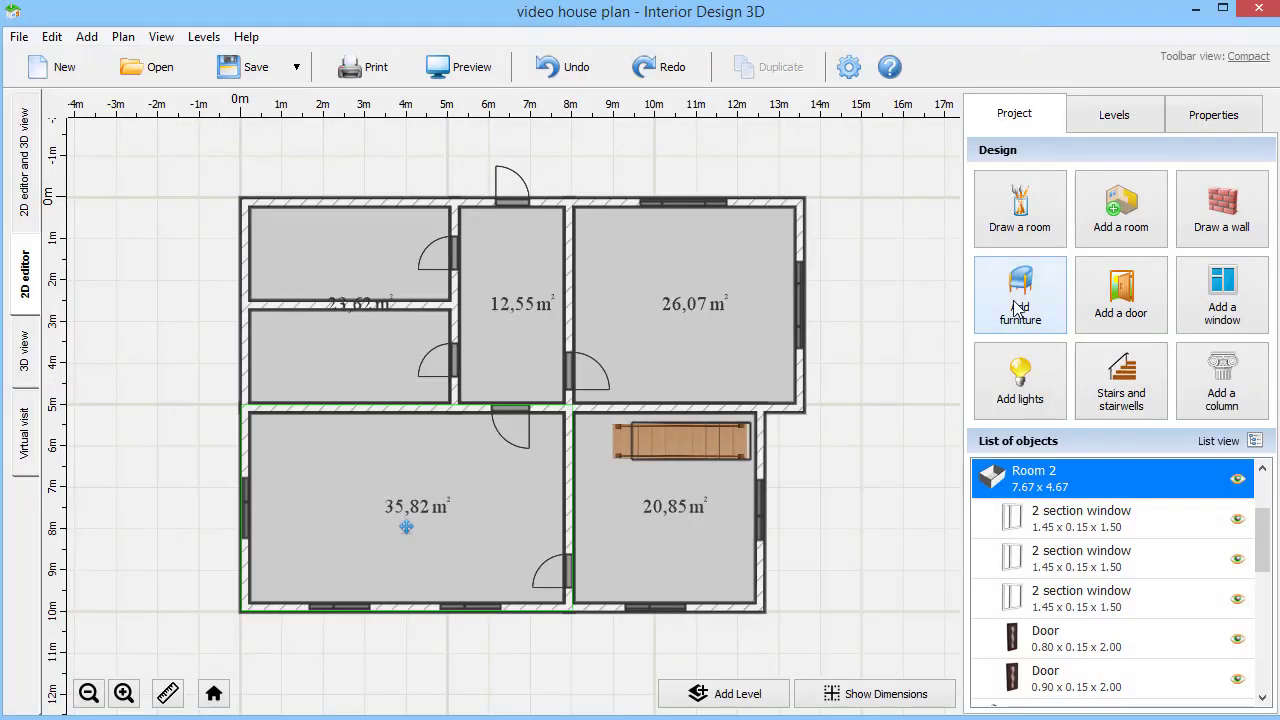
Pick the couch from the living room furniture catalogue and add it to the plan.
click(1018, 308)
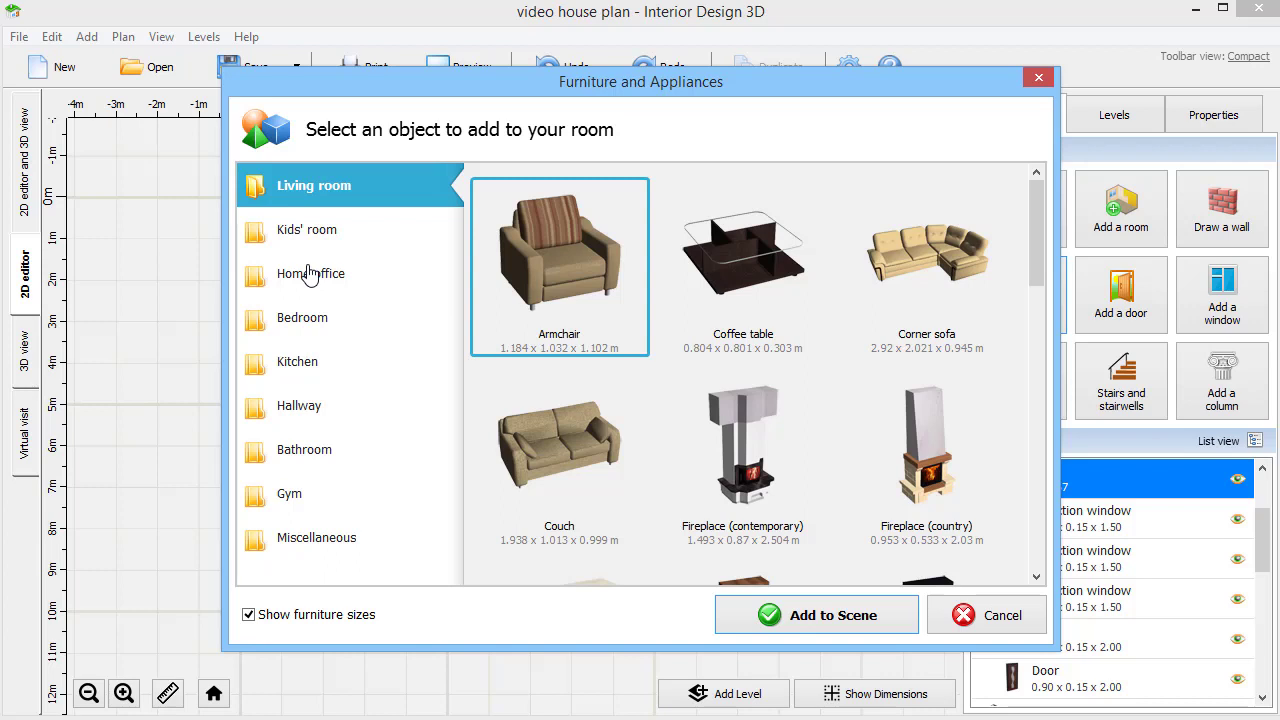
click(302, 362)
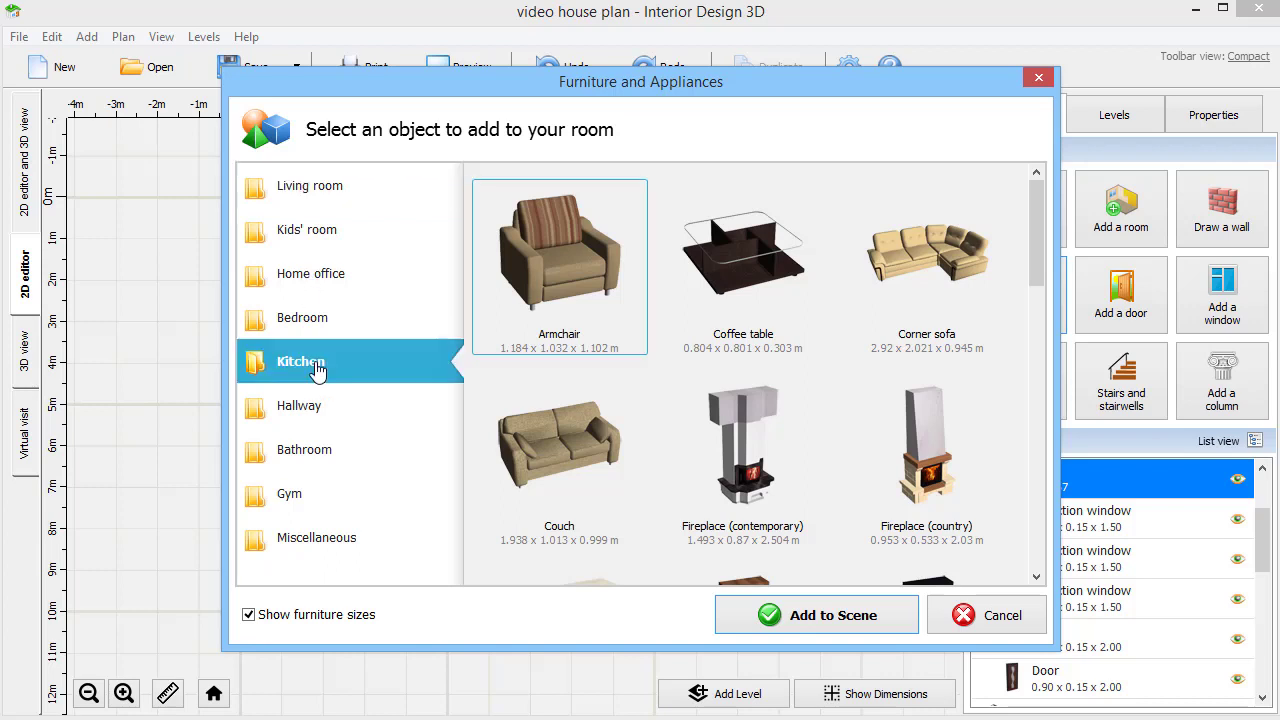
click(314, 450)
click(314, 325)
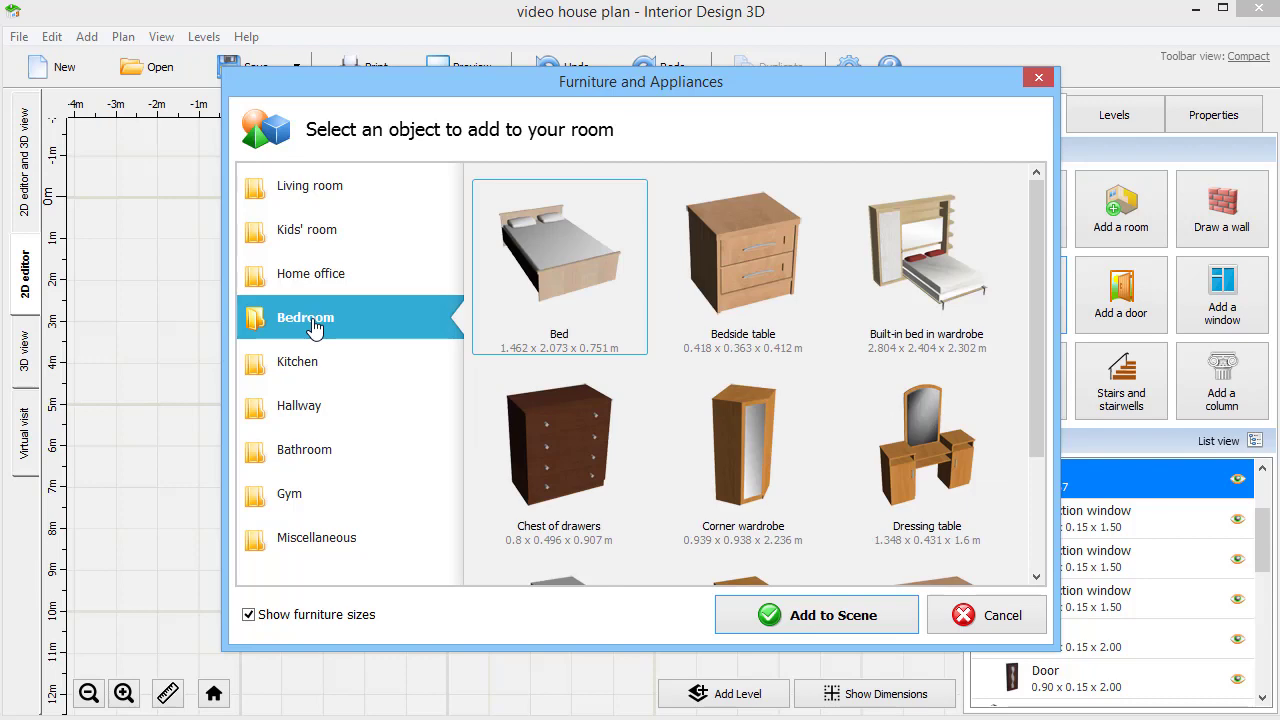
click(316, 194)
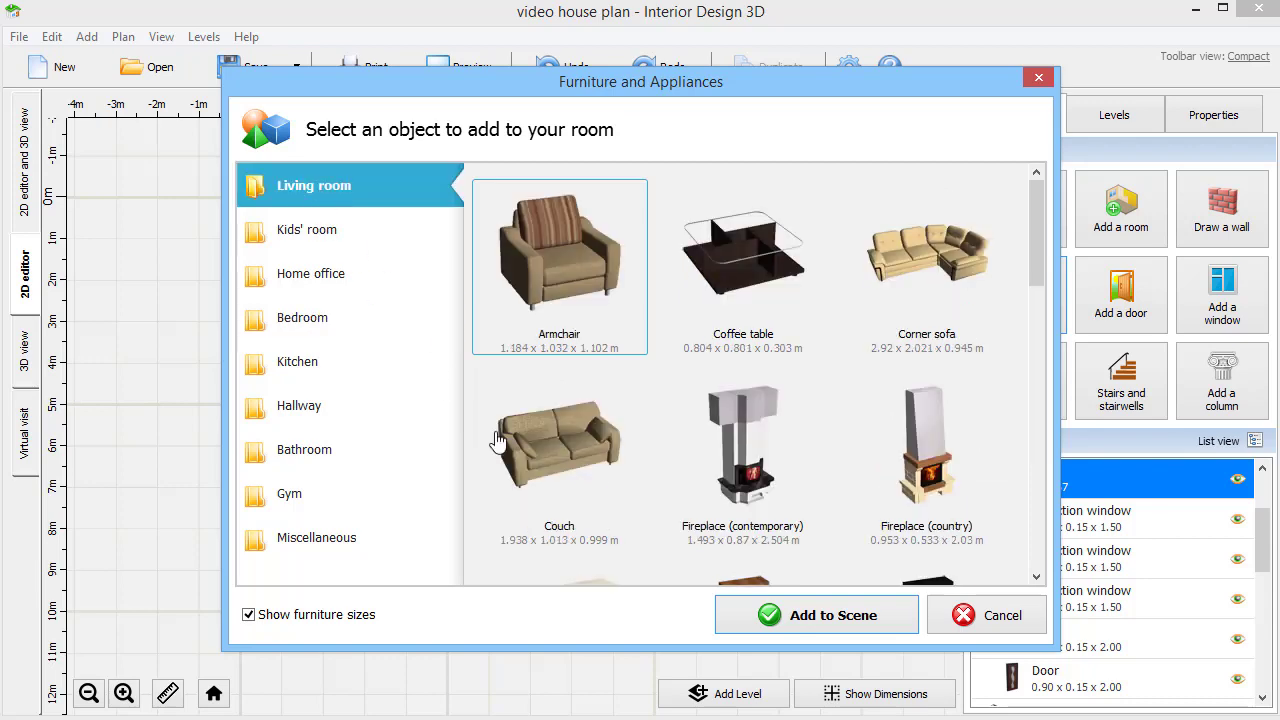
click(497, 440)
click(785, 615)
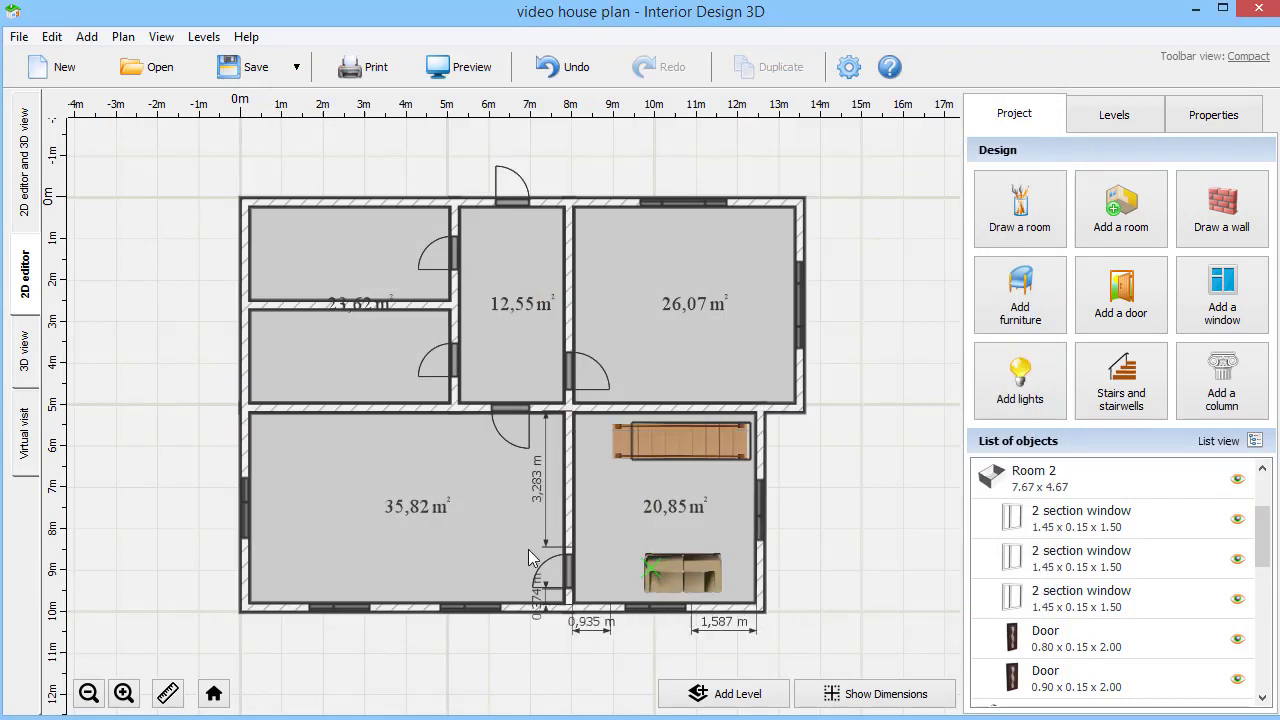
Place the couch in the large left room, turn it to face inward, and view it in 3D.
click(348, 558)
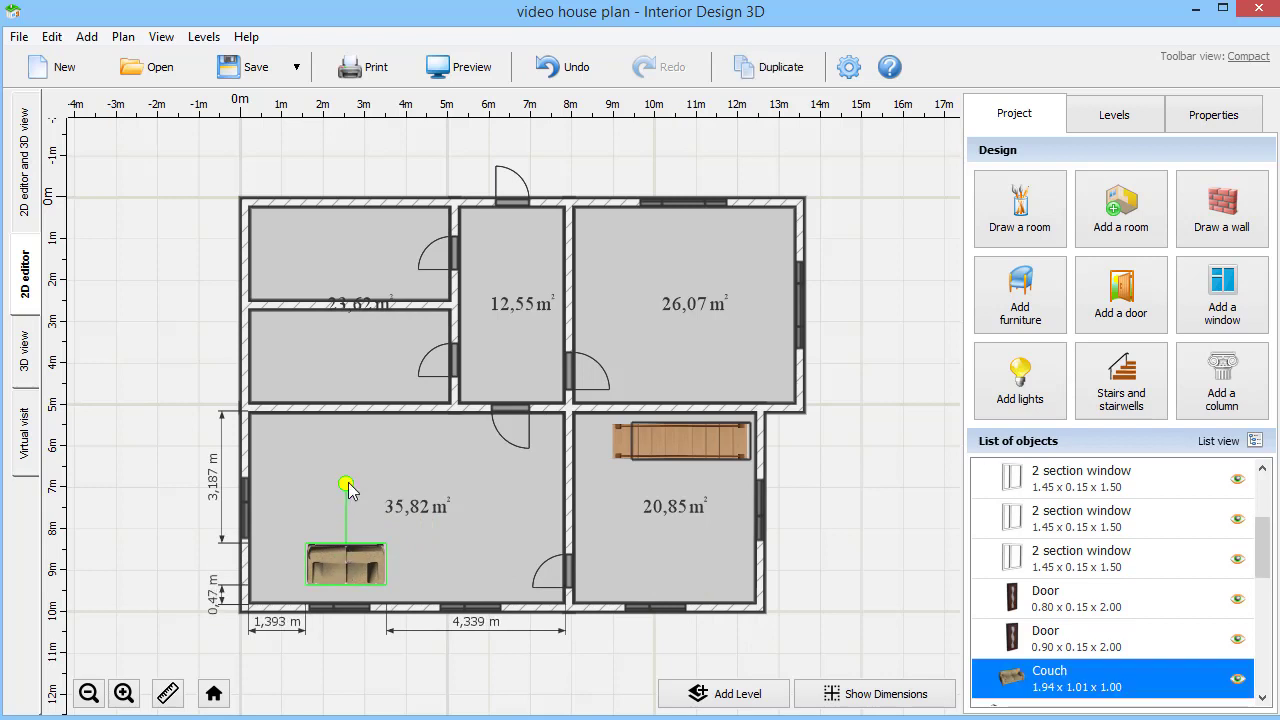
drag(345, 485, 346, 640)
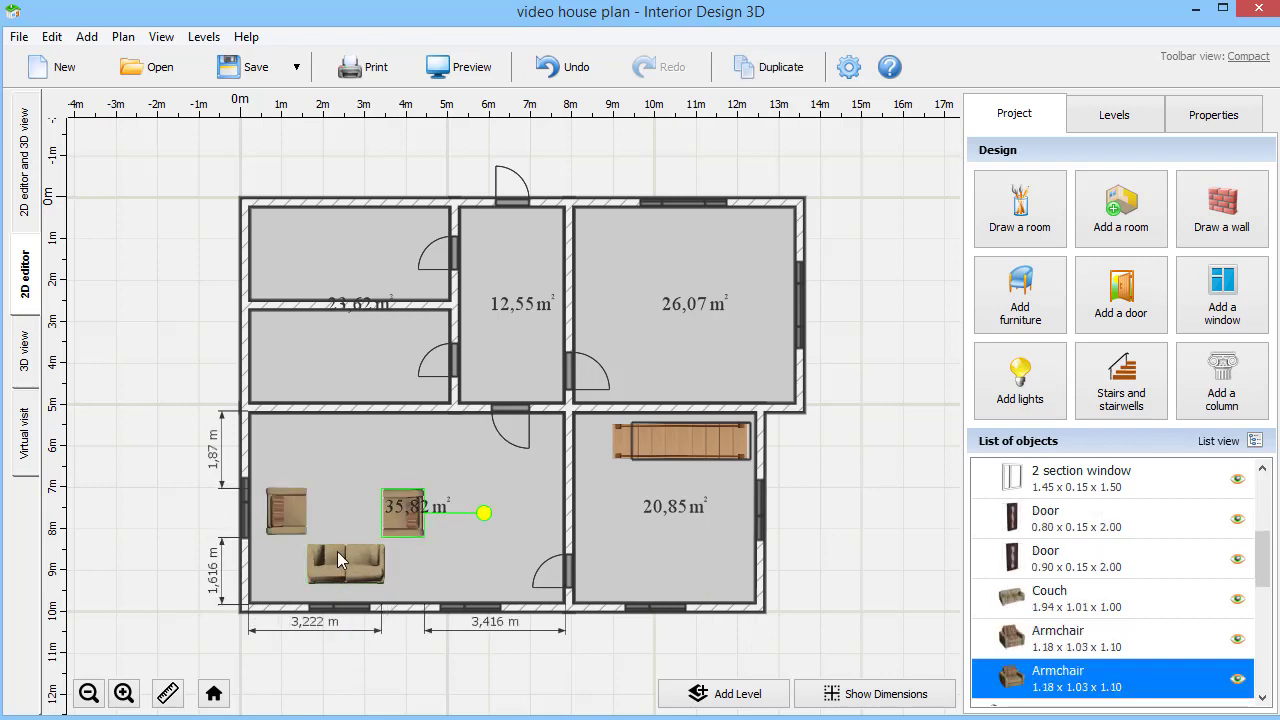
click(338, 560)
click(26, 352)
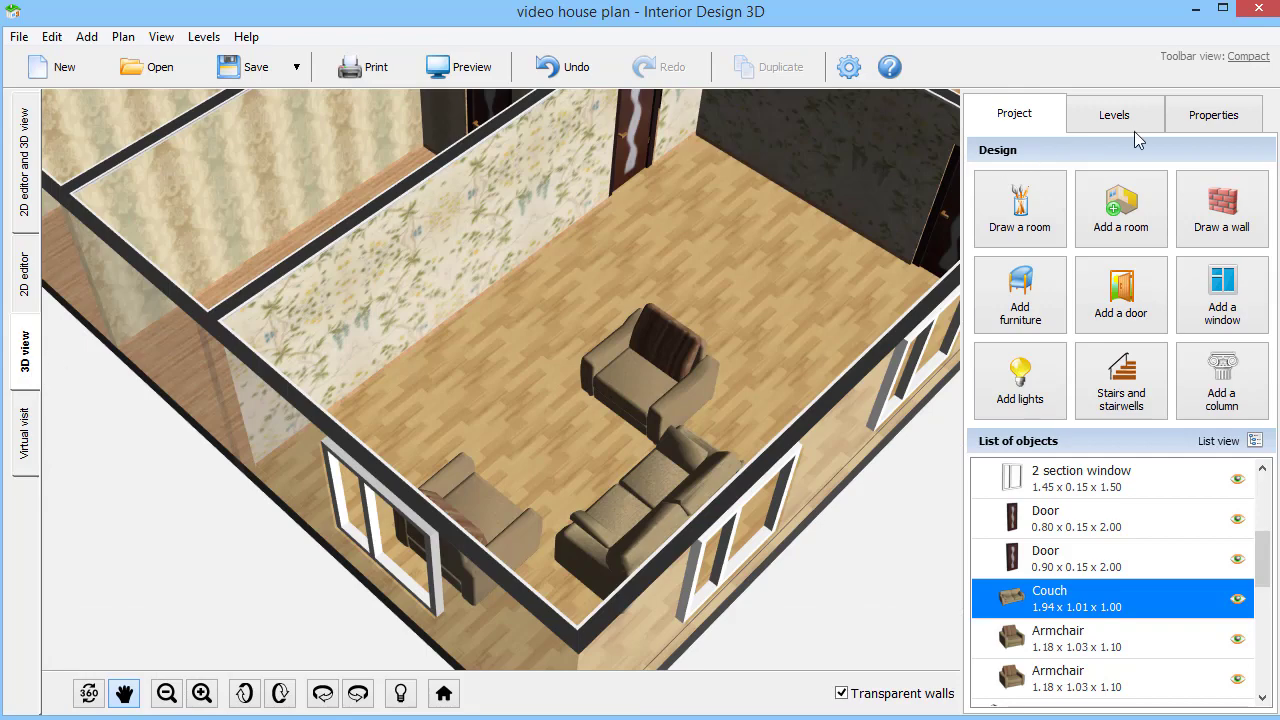
Change the couch covering to the red Fabric material.
click(1196, 120)
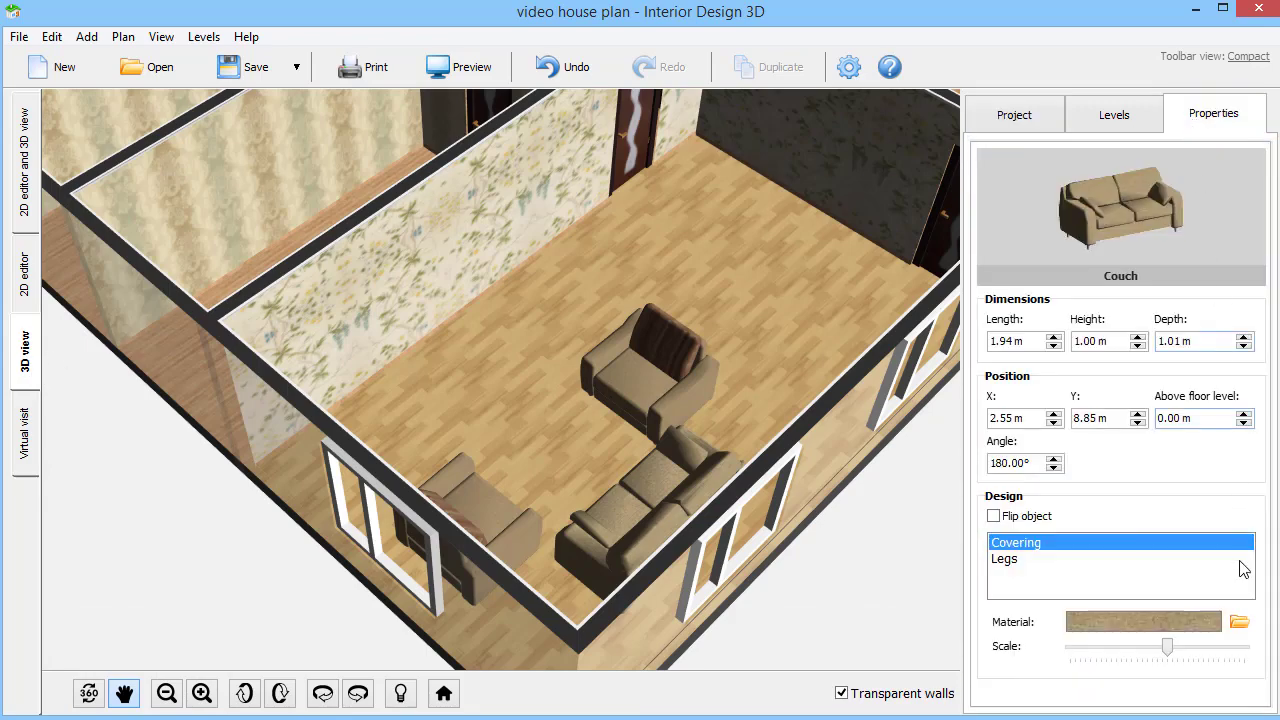
click(1239, 622)
drag(1068, 270, 1036, 500)
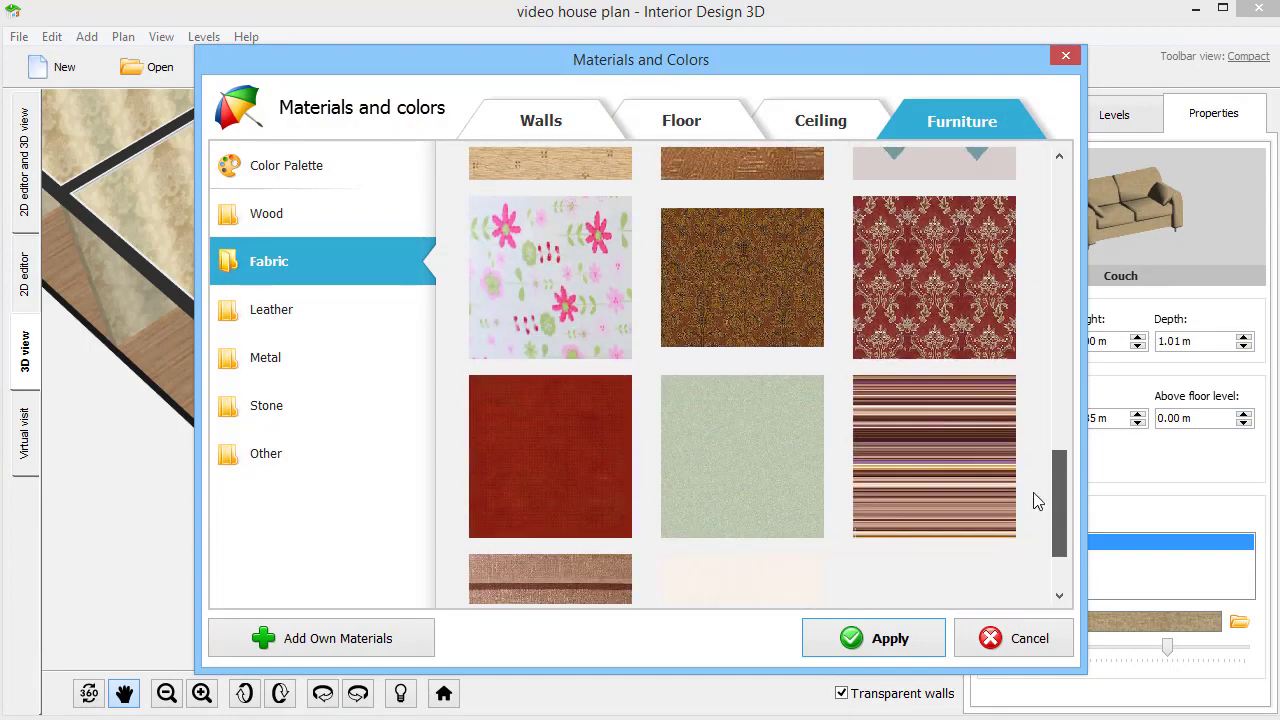
click(586, 466)
click(849, 630)
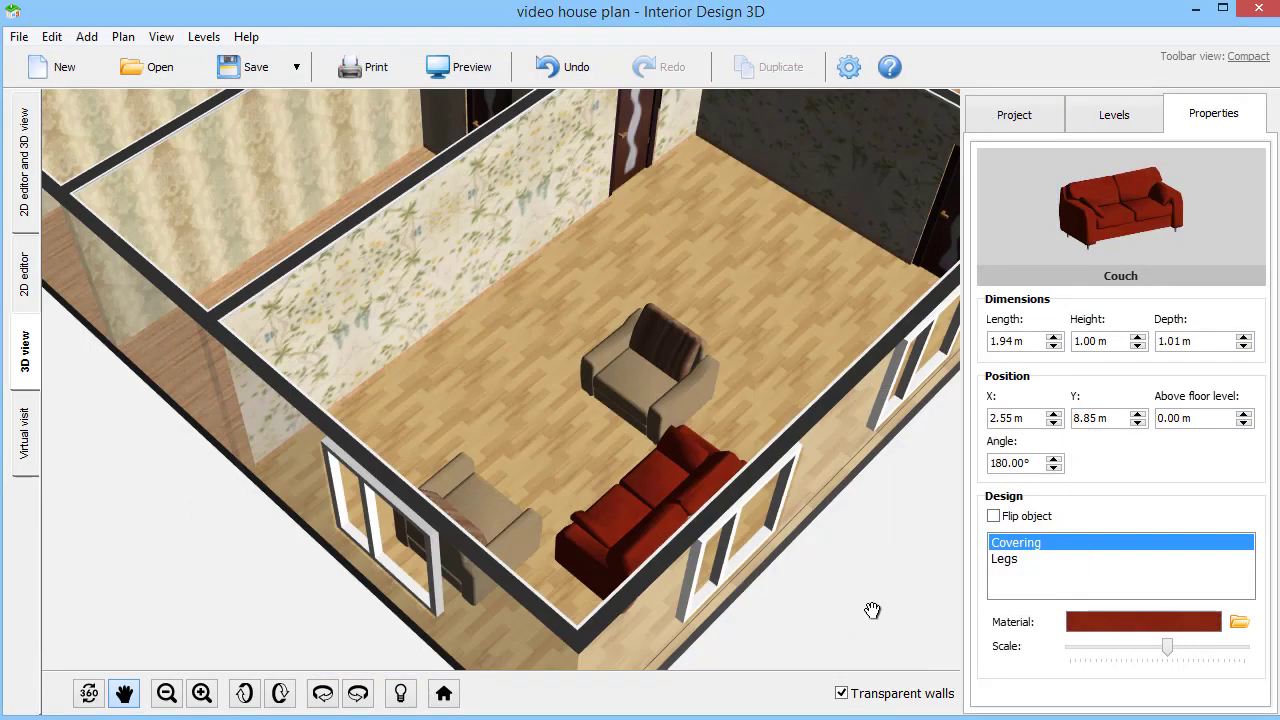
On the 2D plan, measure the 1,931 m gap between the two armchairs.
click(22, 272)
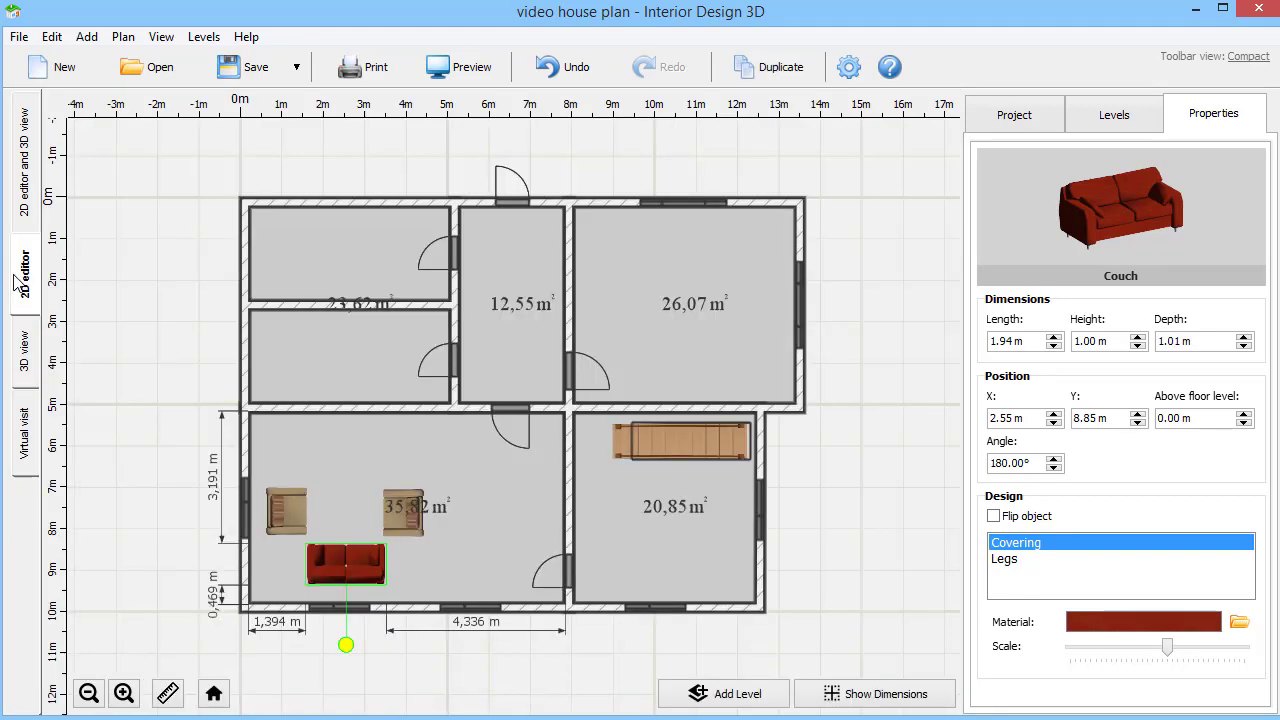
click(167, 693)
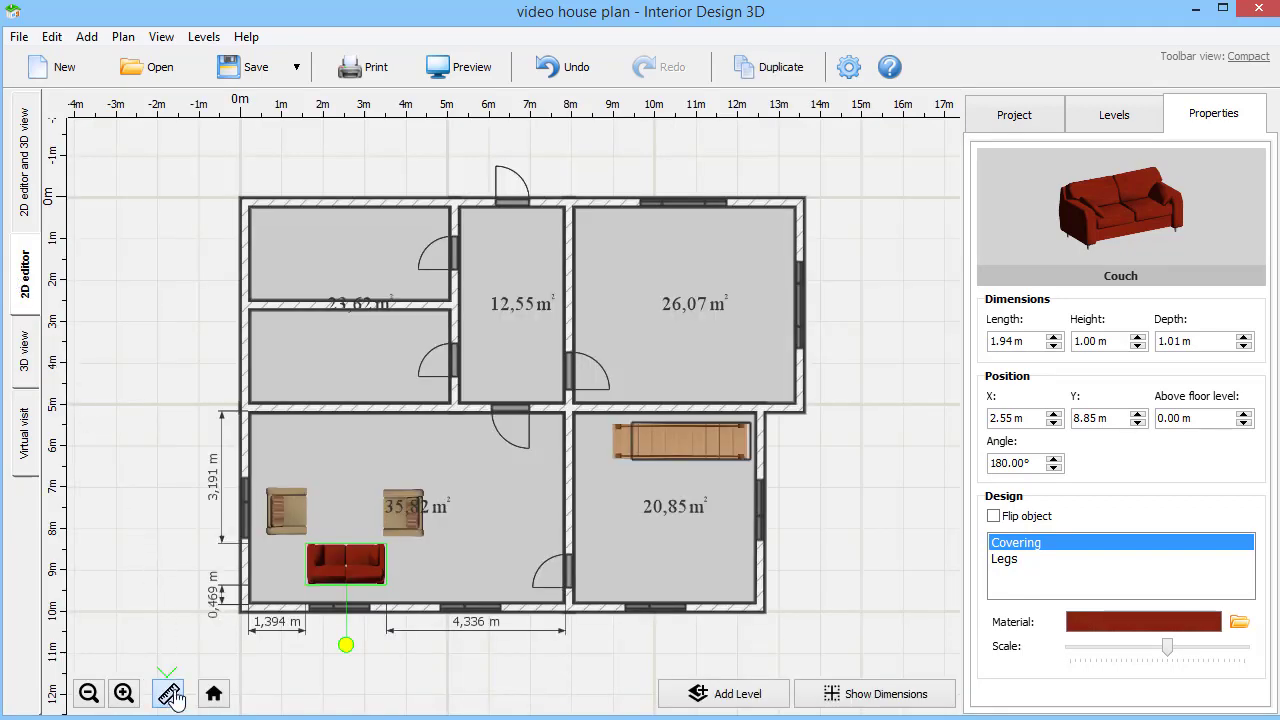
click(307, 516)
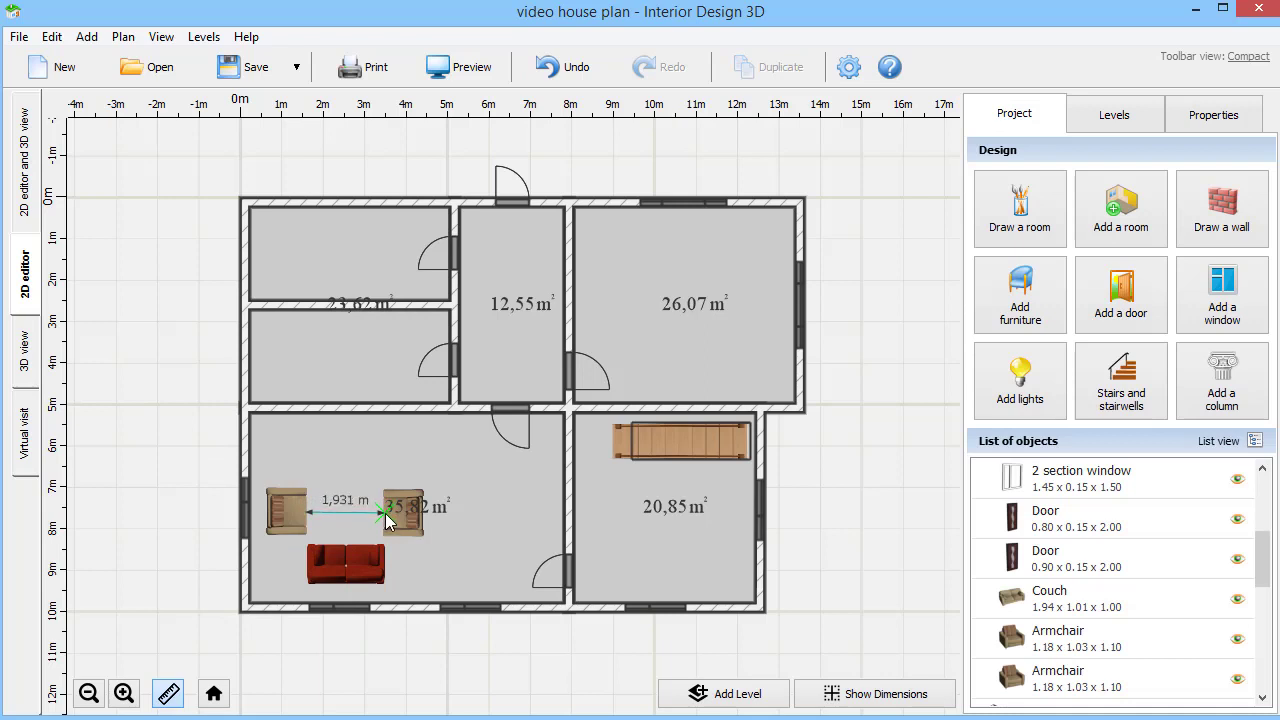
click(385, 513)
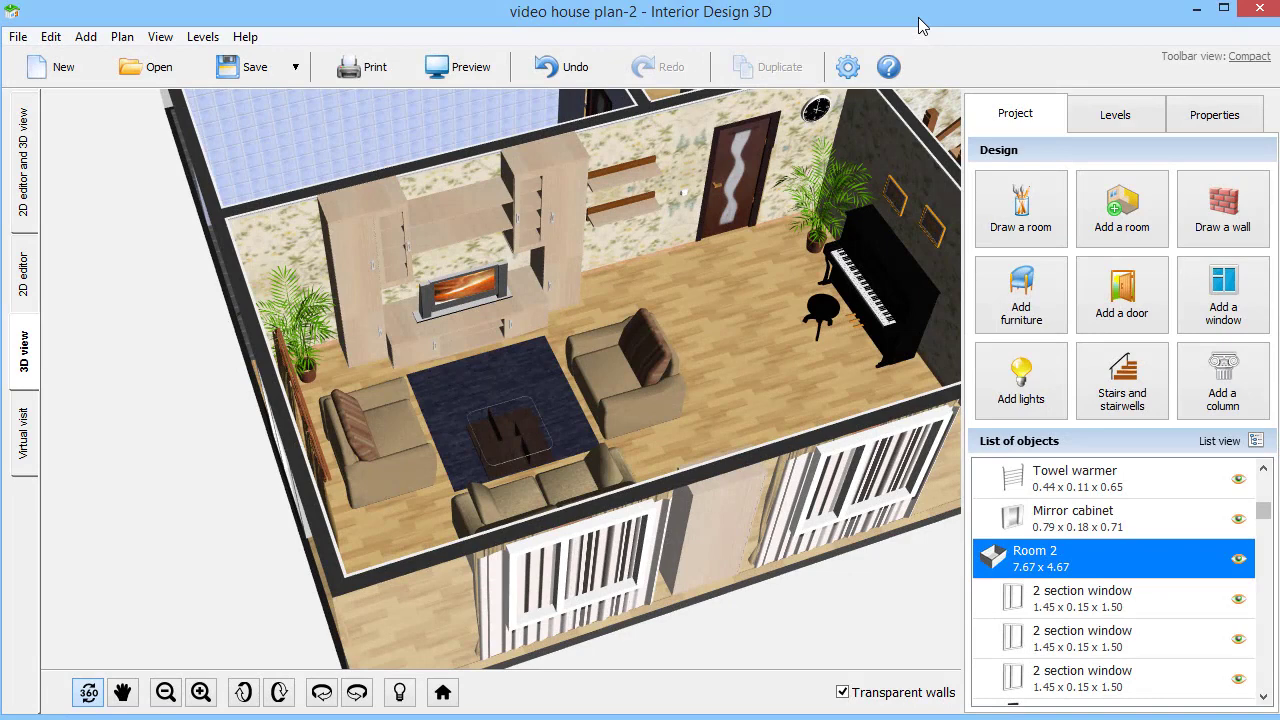
Place Multi-arm ceiling light 2 (0.72 x 0.72 x 0.25) in the living room and view it in 3D.
click(1012, 391)
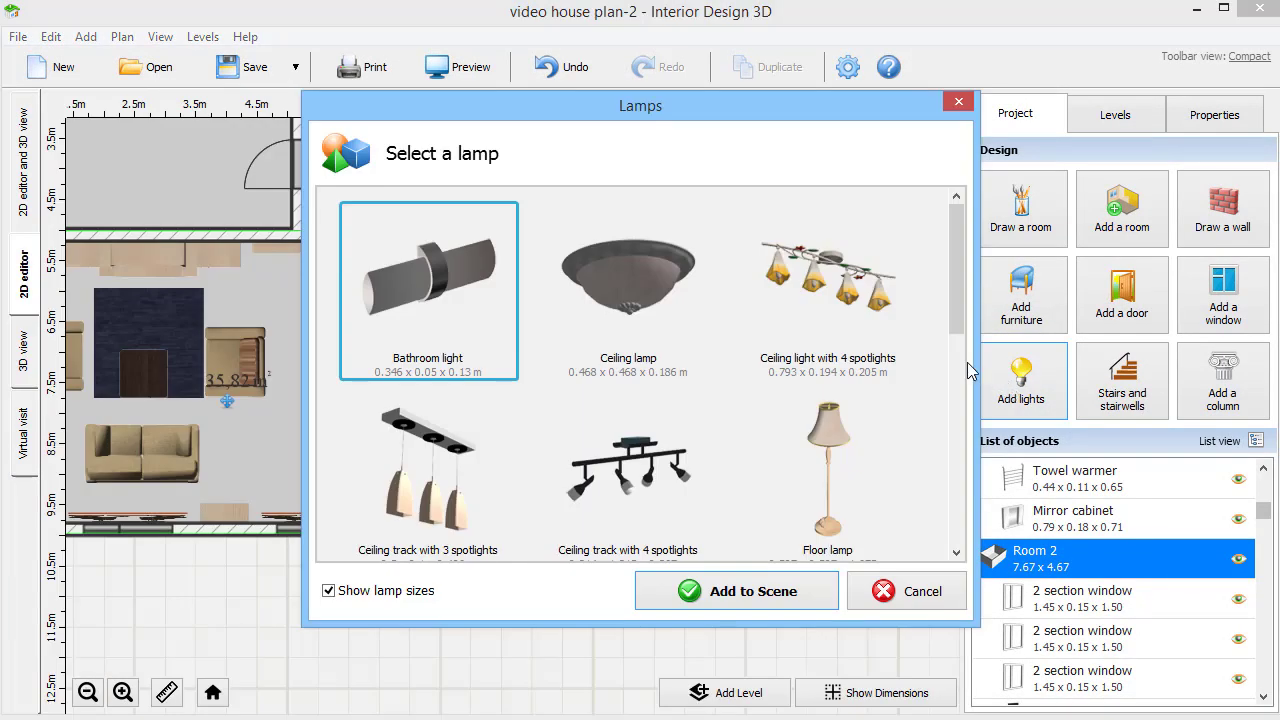
drag(952, 283, 957, 382)
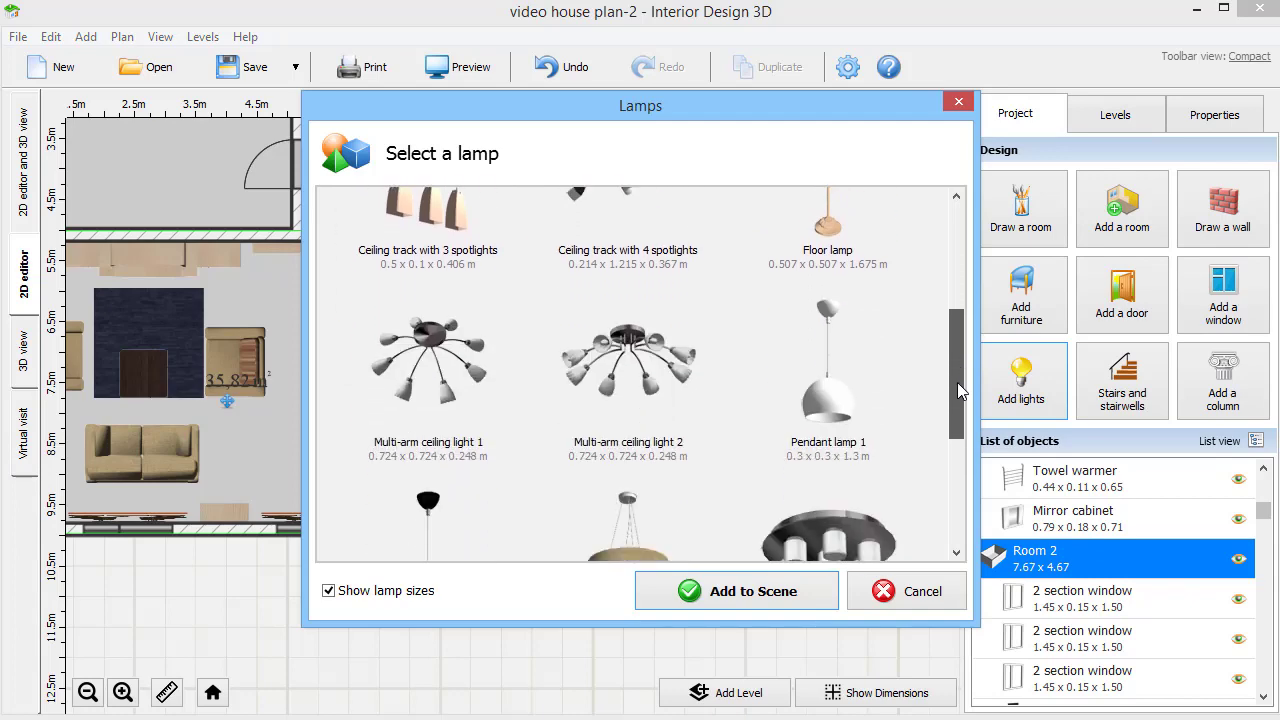
click(650, 386)
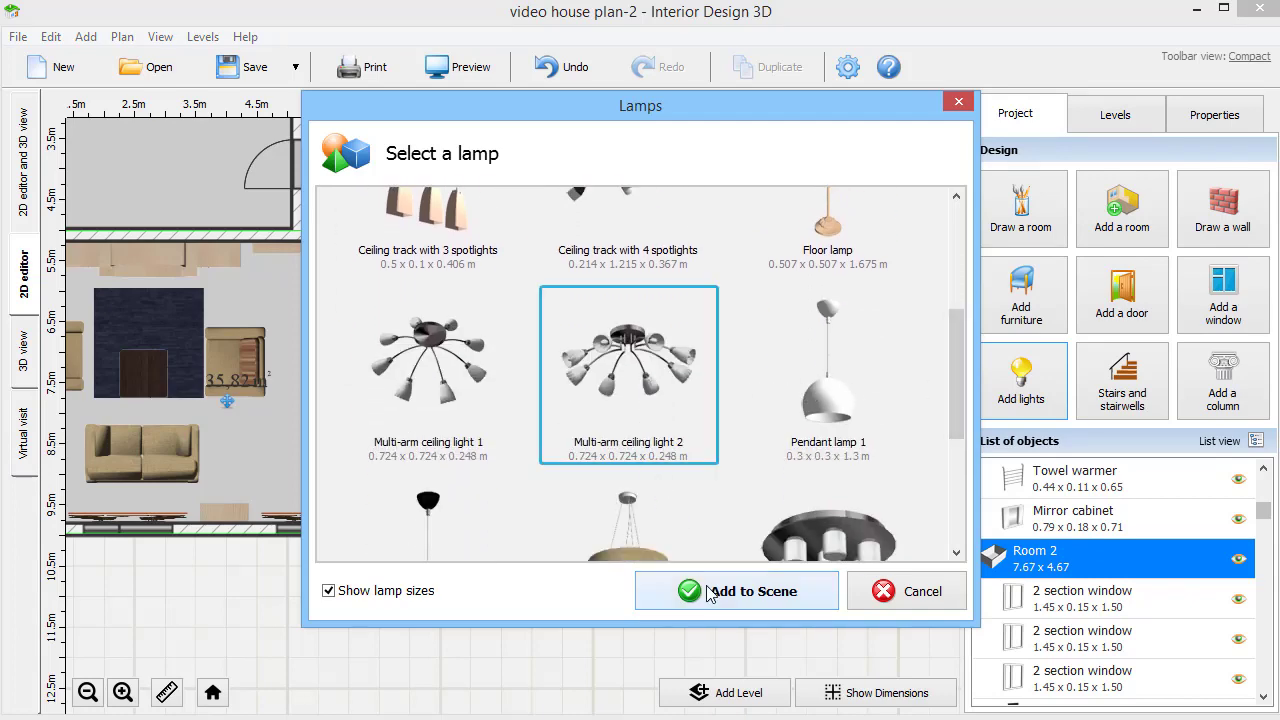
click(737, 591)
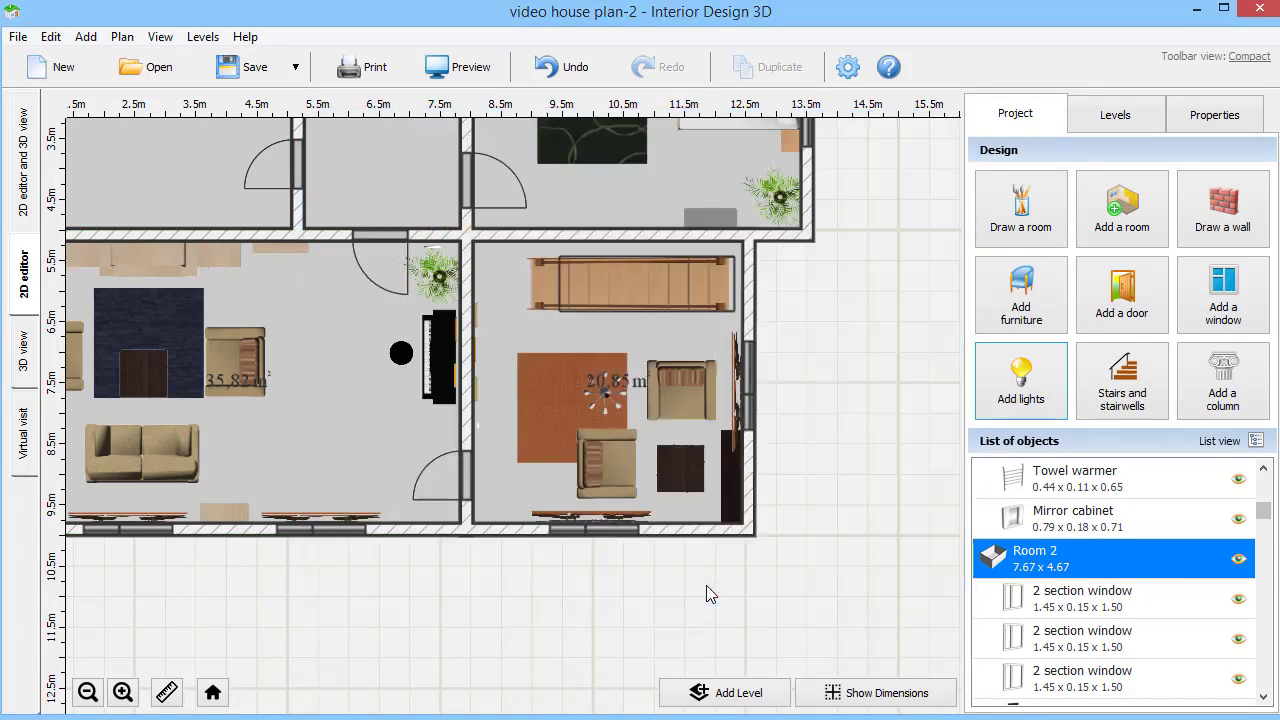
click(219, 380)
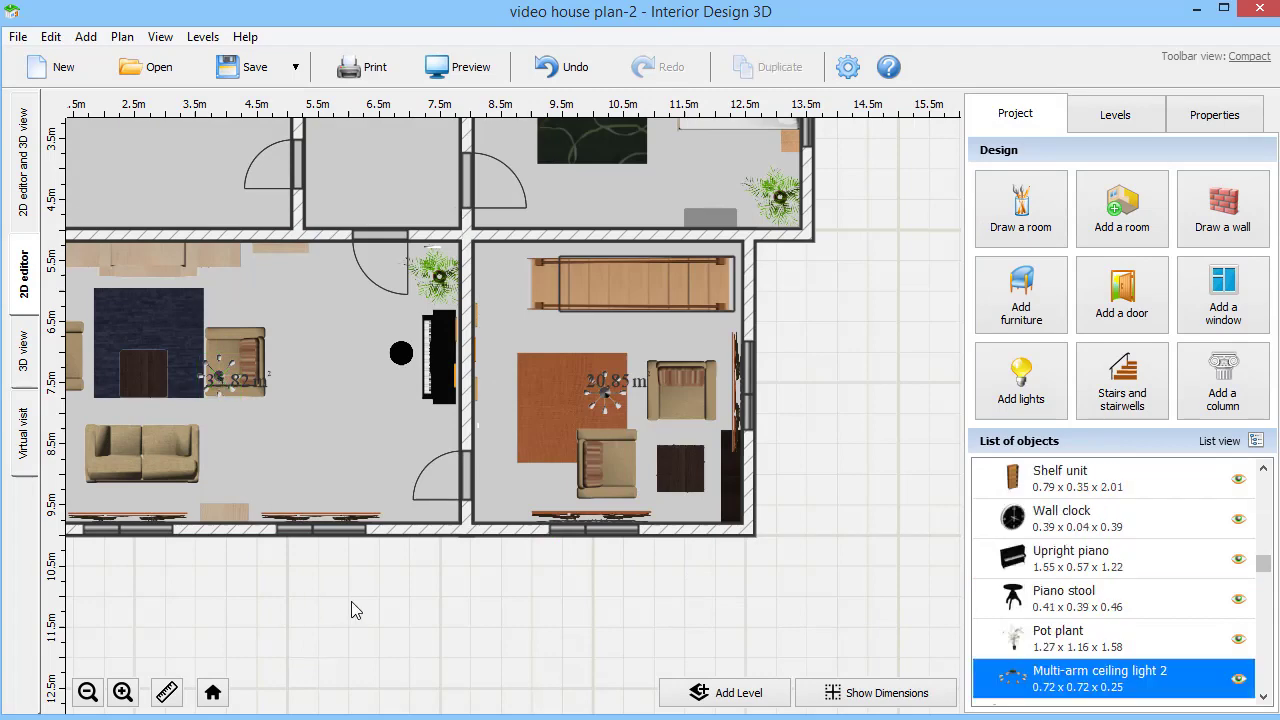
drag(354, 606, 552, 609)
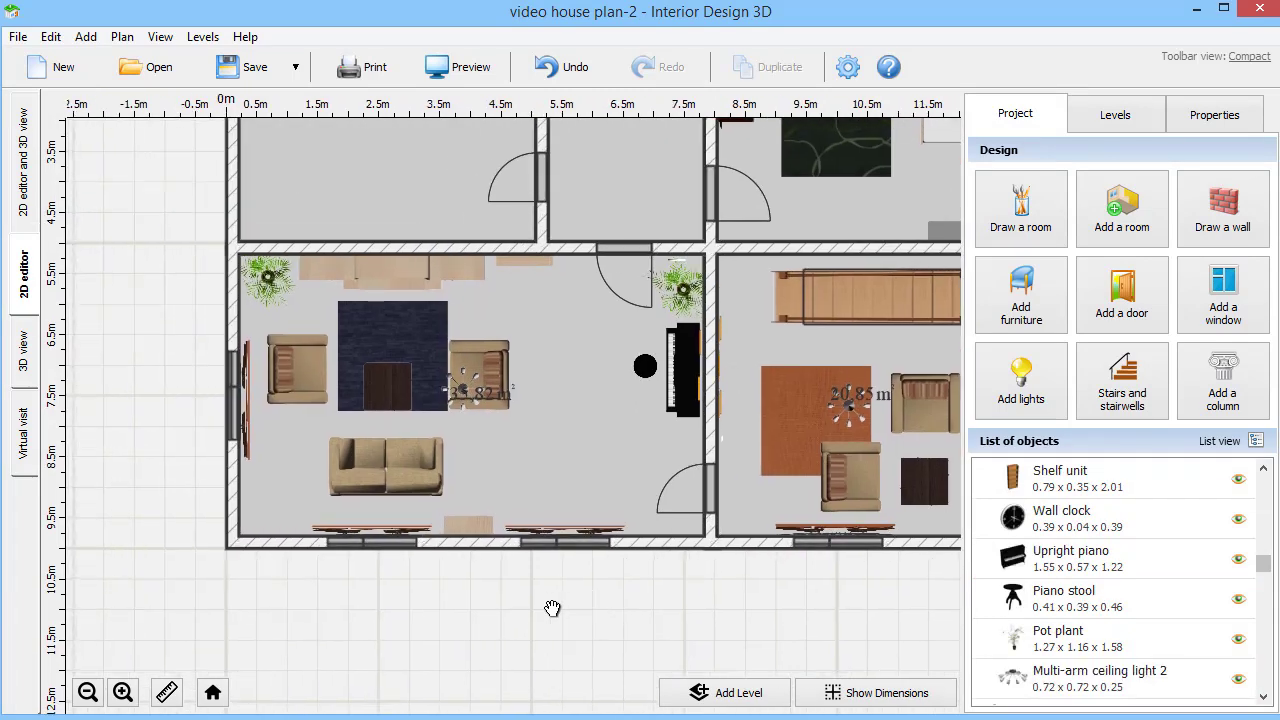
click(24, 352)
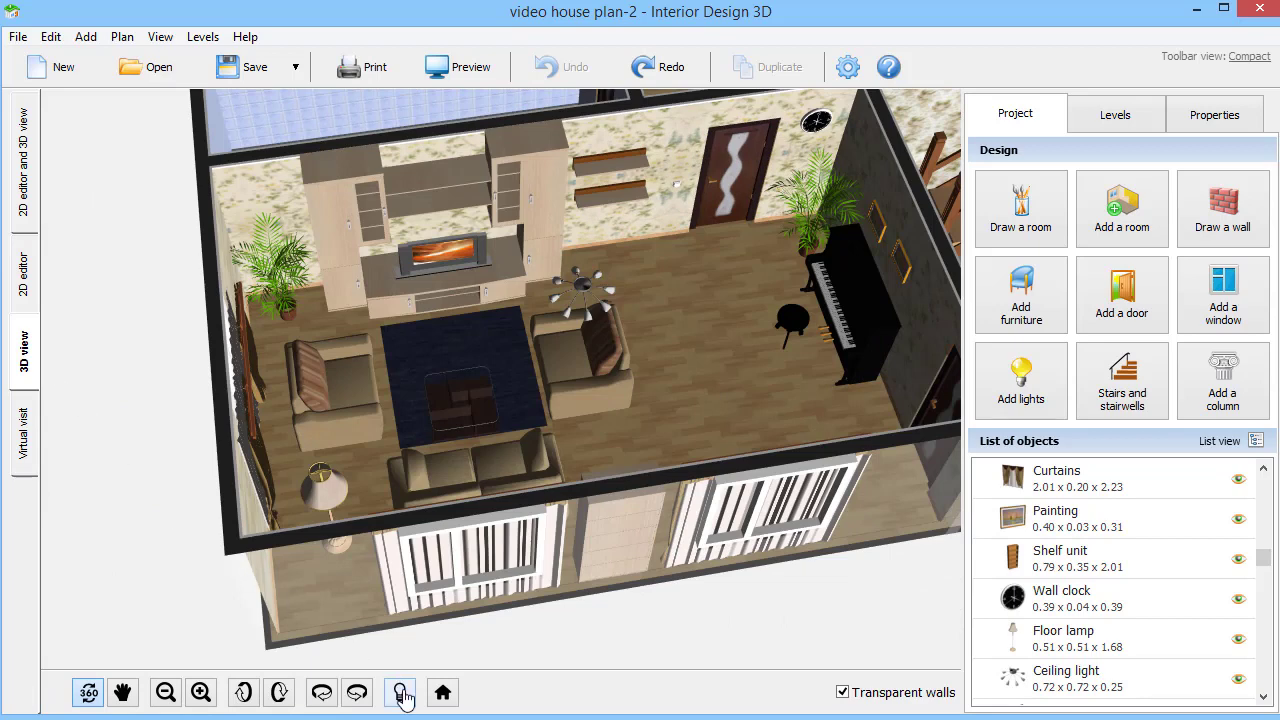
Apply the Cold light preset adjusted to 32% intensity and about 54% diffusion.
click(401, 694)
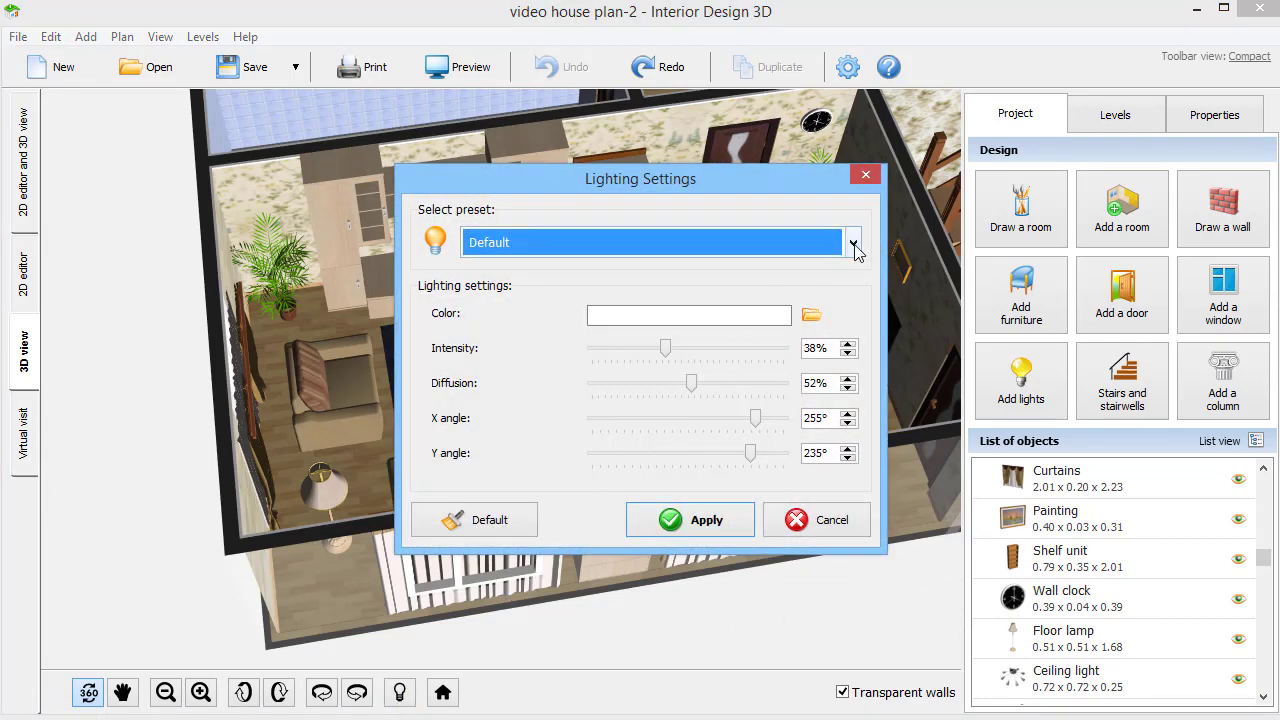
click(854, 243)
click(712, 377)
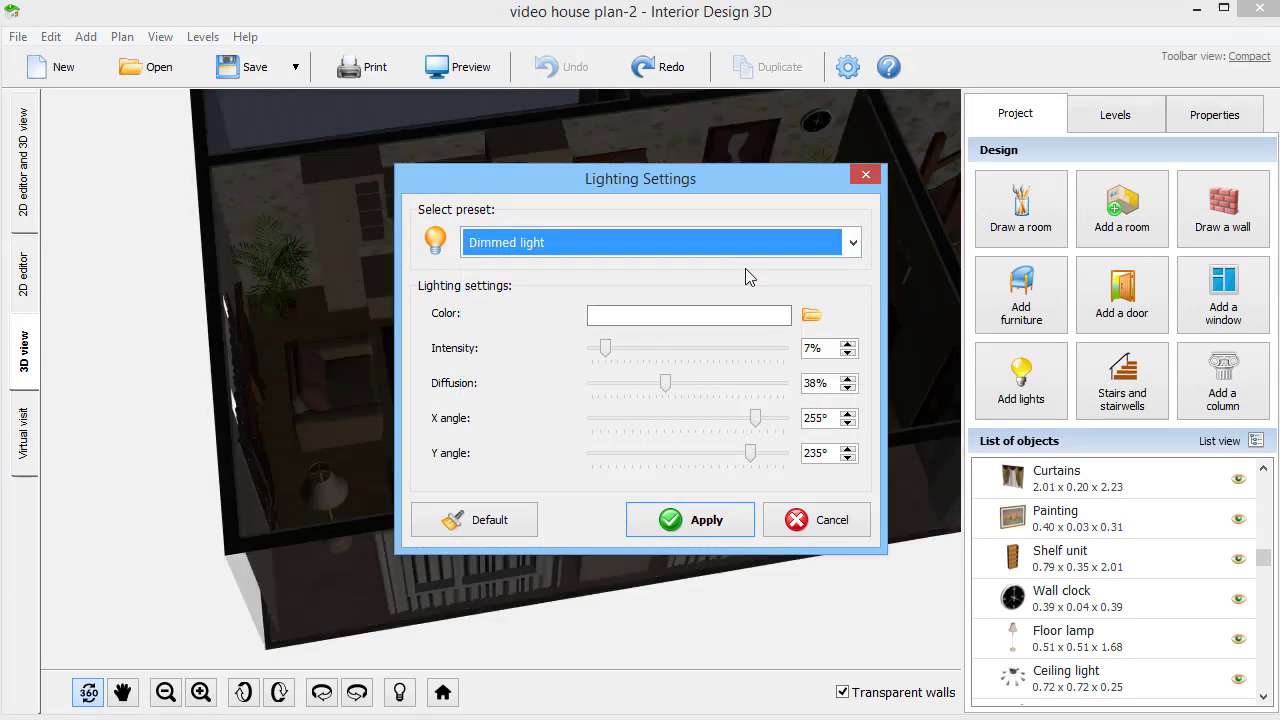
click(745, 243)
click(688, 347)
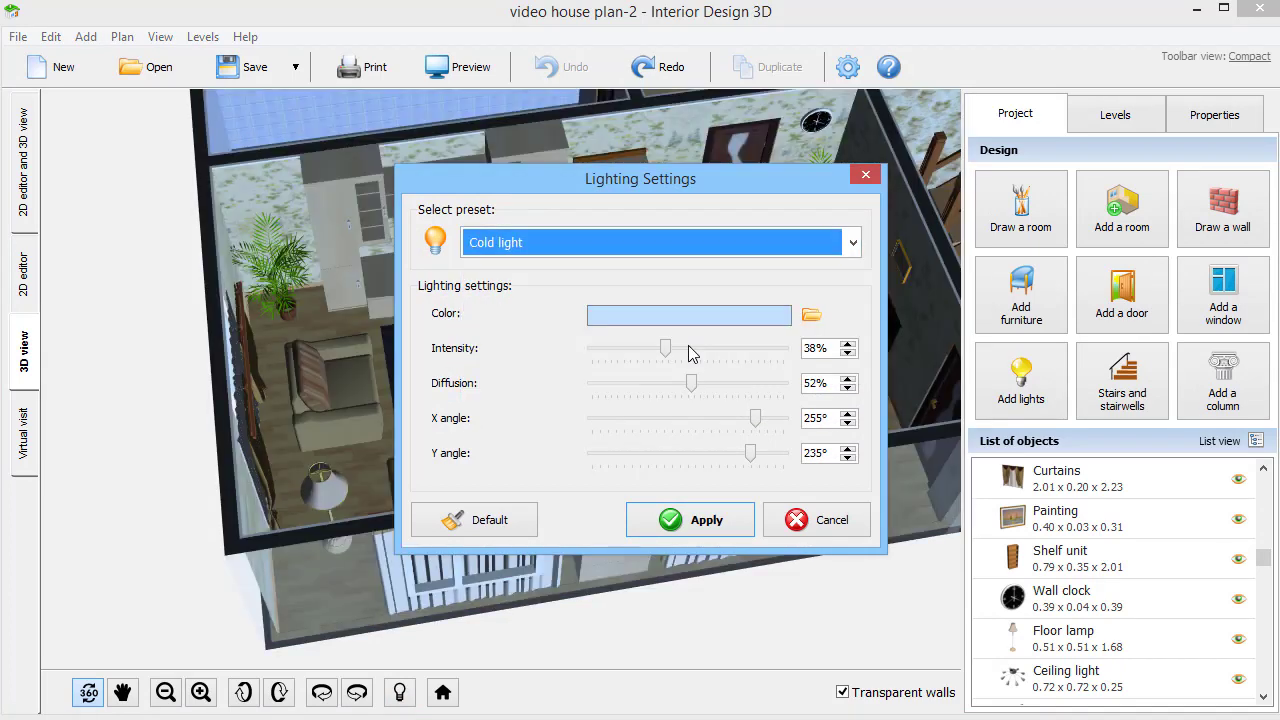
drag(665, 348, 712, 381)
click(697, 517)
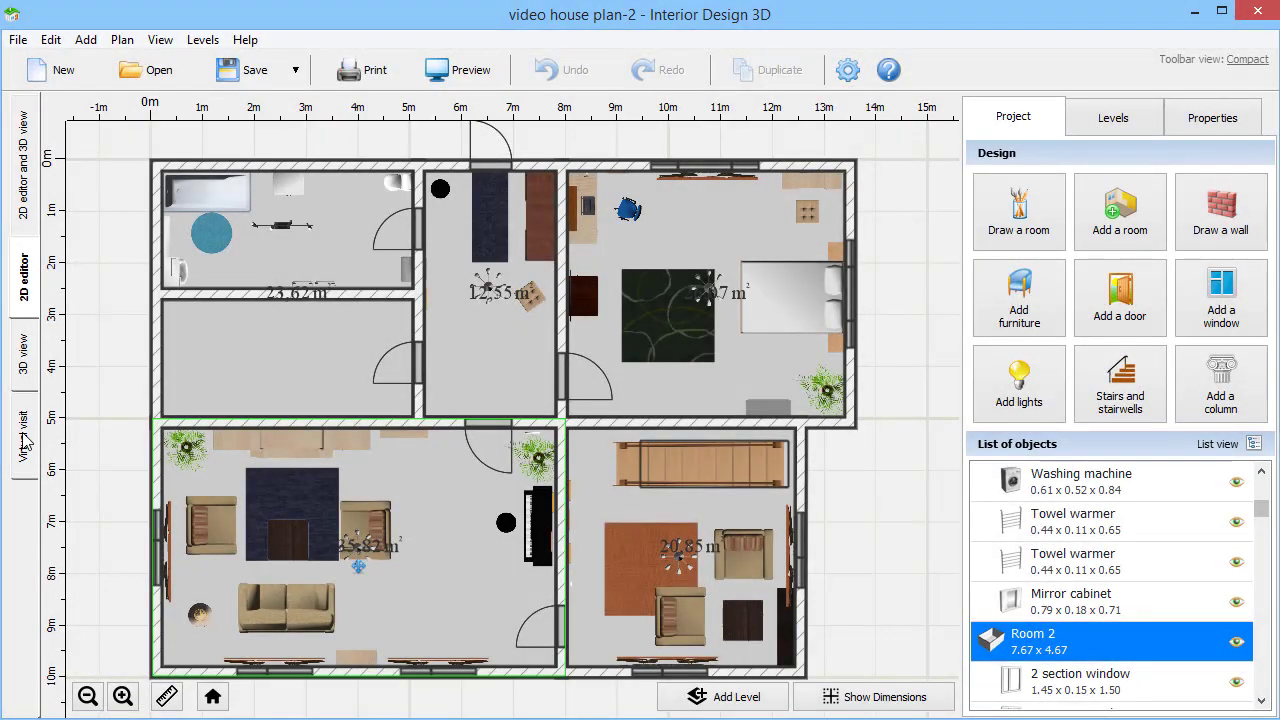
Look around the living room in a virtual visit.
click(25, 436)
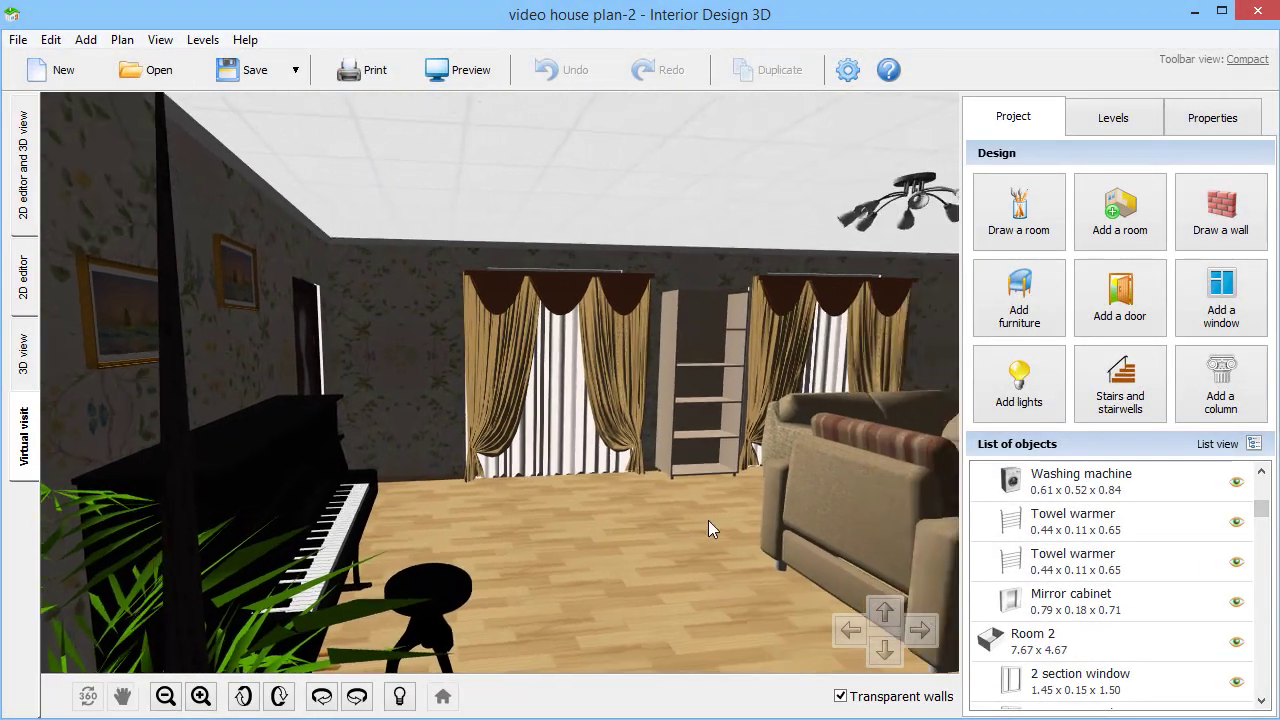
mouse_move(708, 529)
mouse_down()
mouse_move(860, 530)
mouse_move(235, 640)
mouse_move(366, 531)
mouse_move(722, 534)
mouse_move(708, 553)
mouse_up()
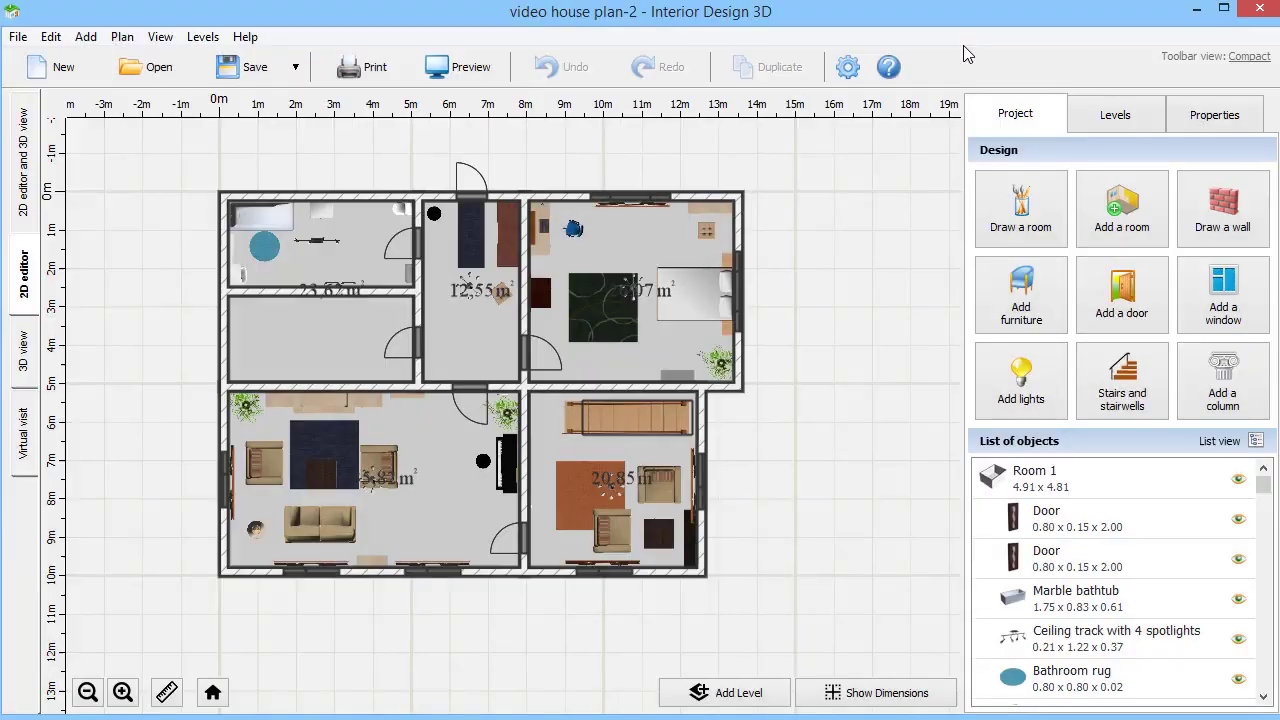
click(298, 70)
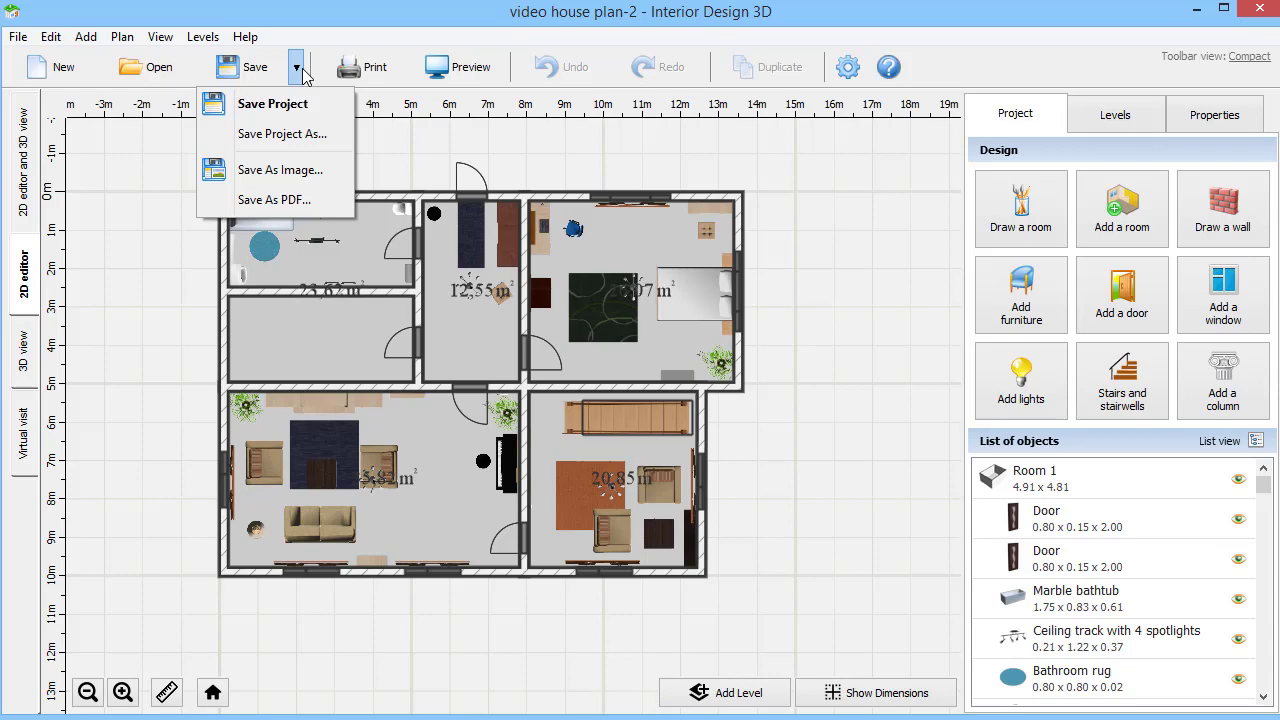
click(350, 32)
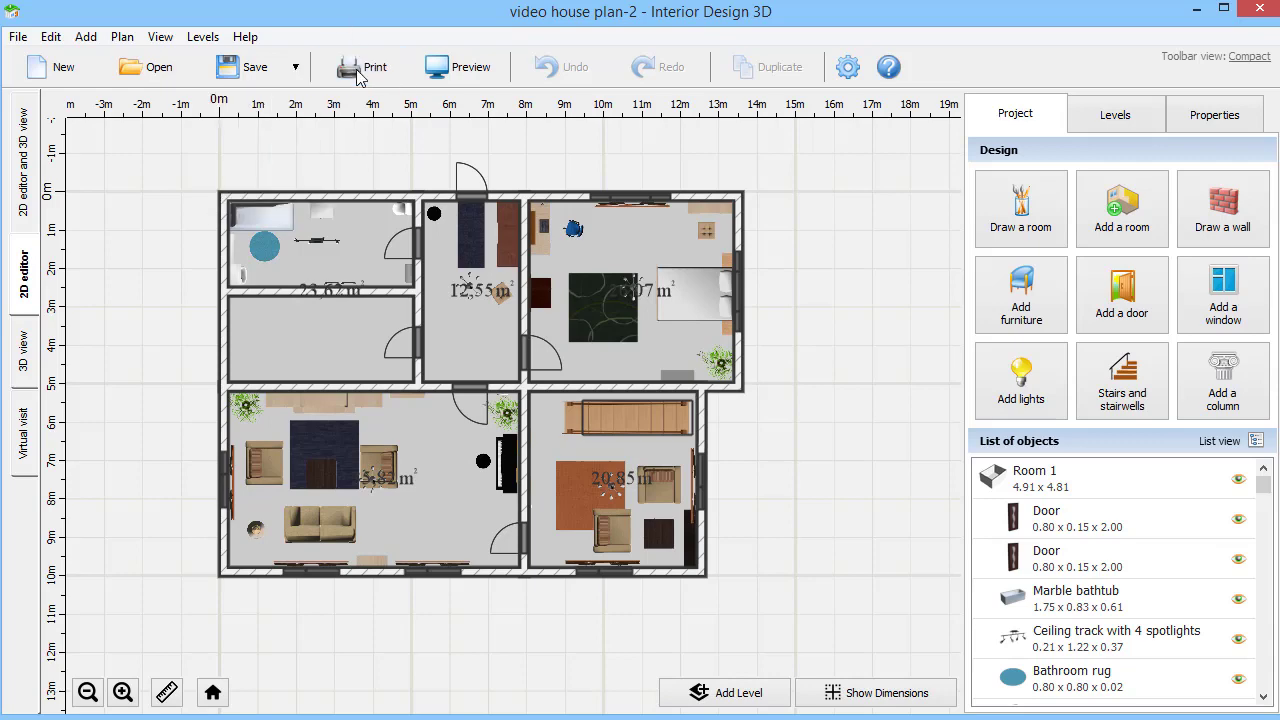
Print the floor plan and 3D interior together on one A4 page.
click(362, 68)
click(340, 86)
click(412, 86)
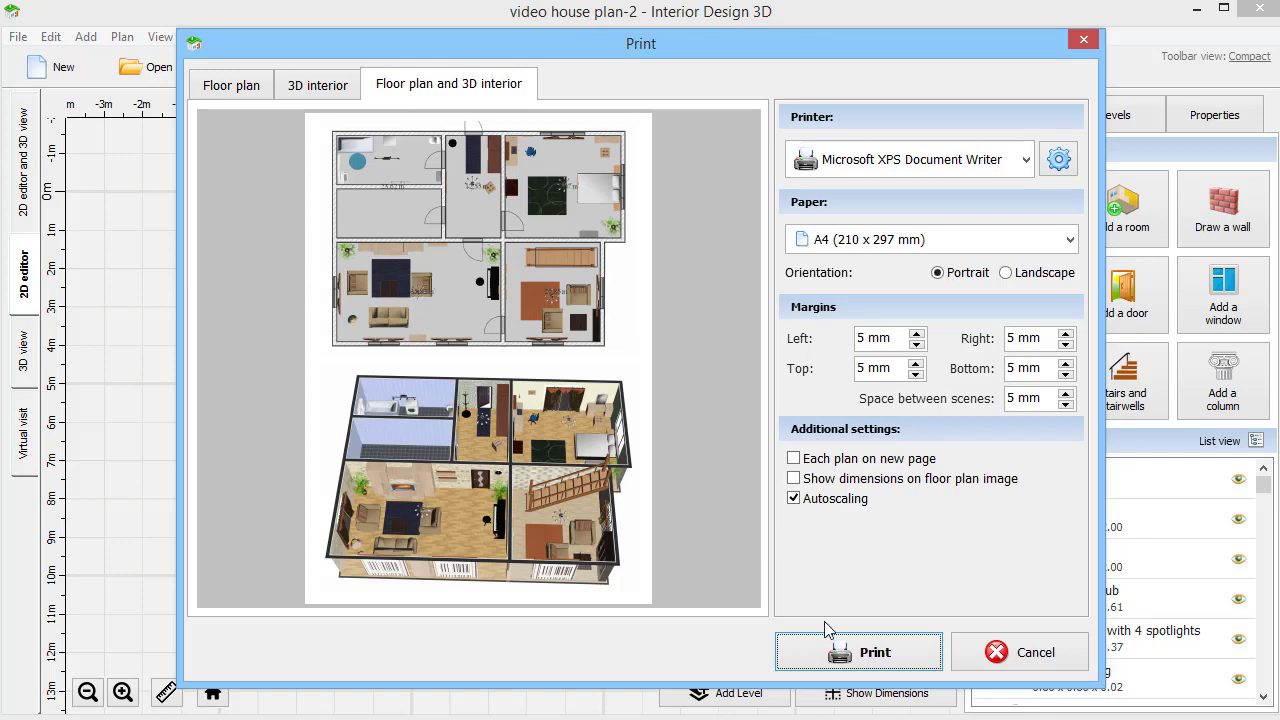
click(1082, 41)
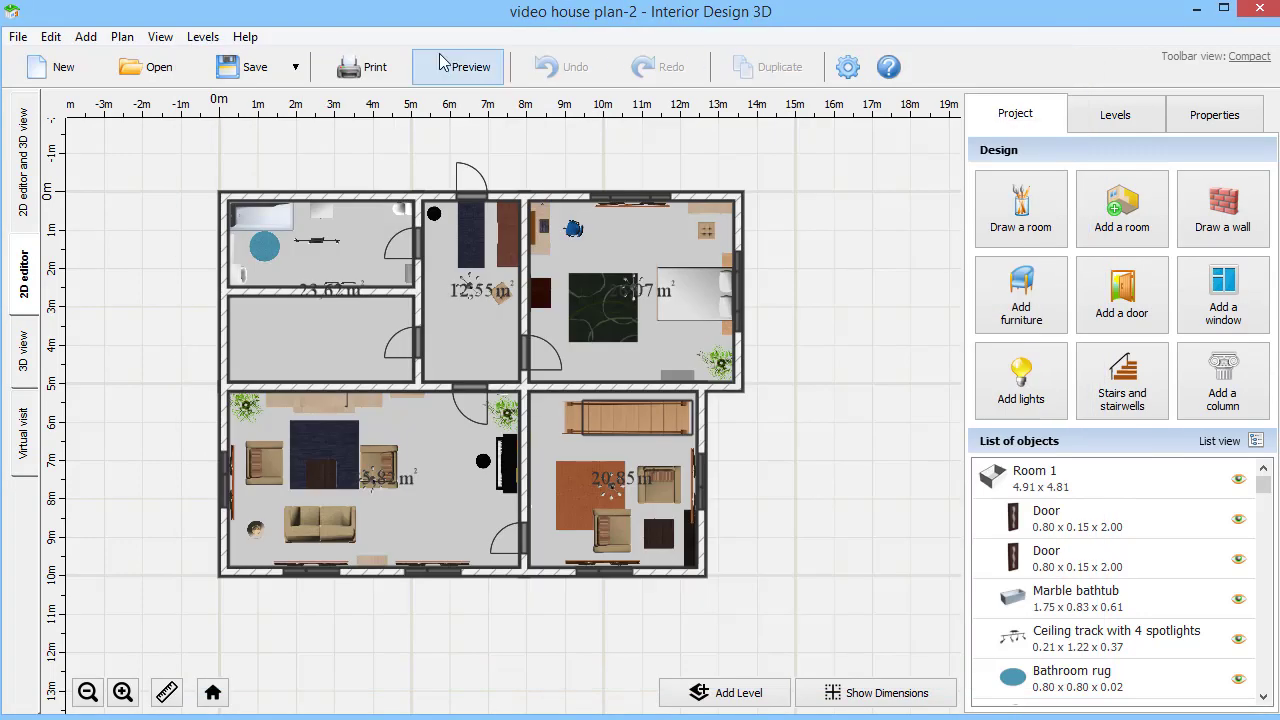
Bring up the File menu with its Export to External 3D Editors command.
click(19, 37)
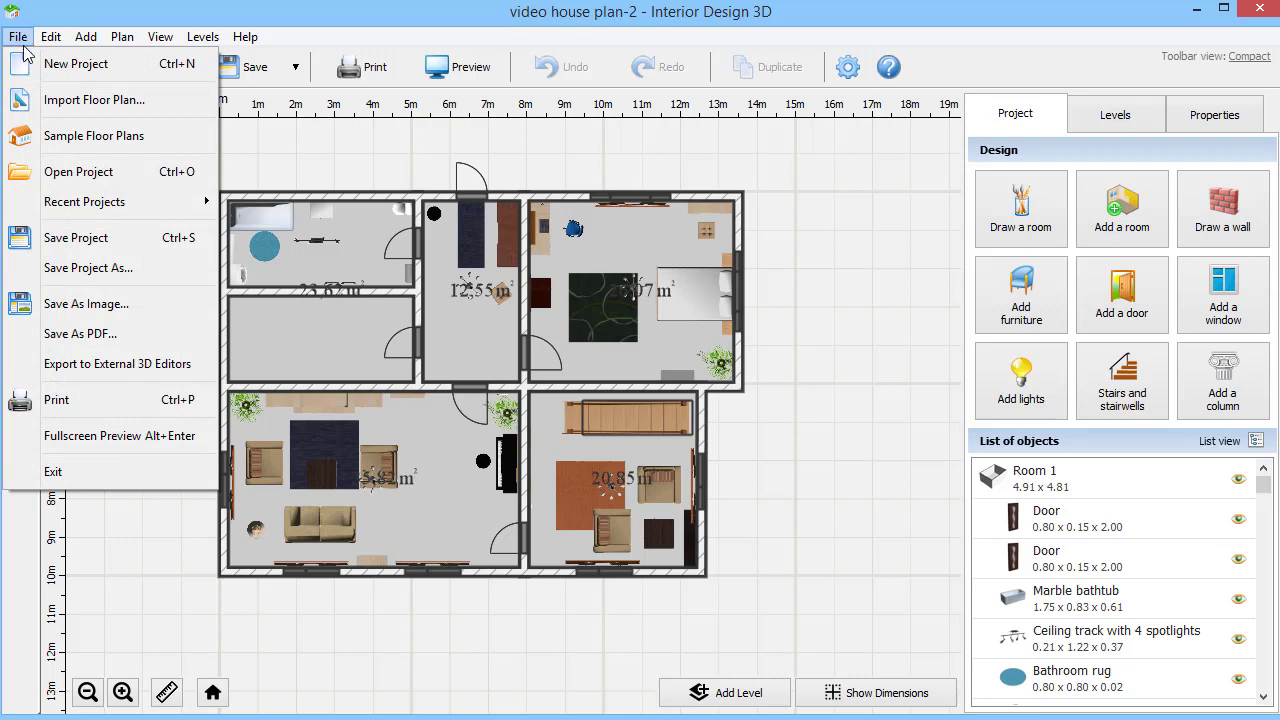